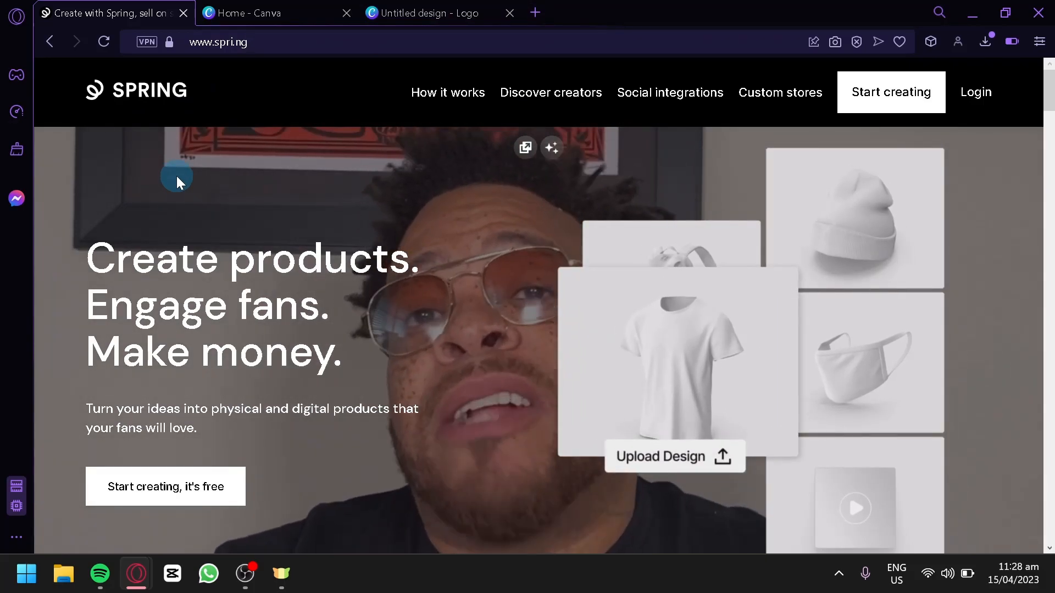
Look over the Spring homepage and open its account sign-up page to start creating.
scroll(260, 157, "down", 2)
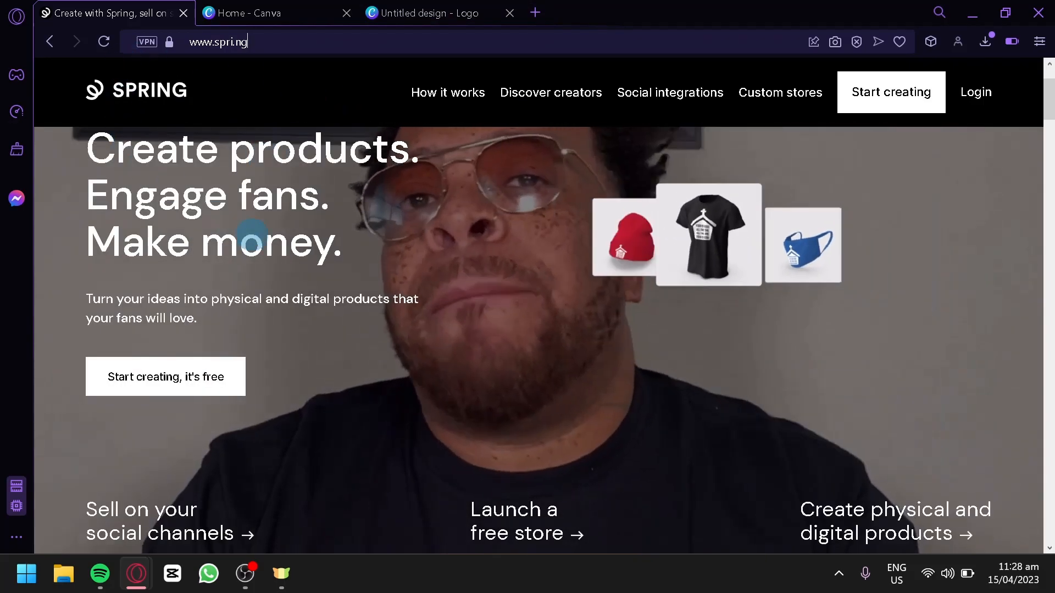
scroll(551, 274, "down", 8)
scroll(552, 272, "up", 2)
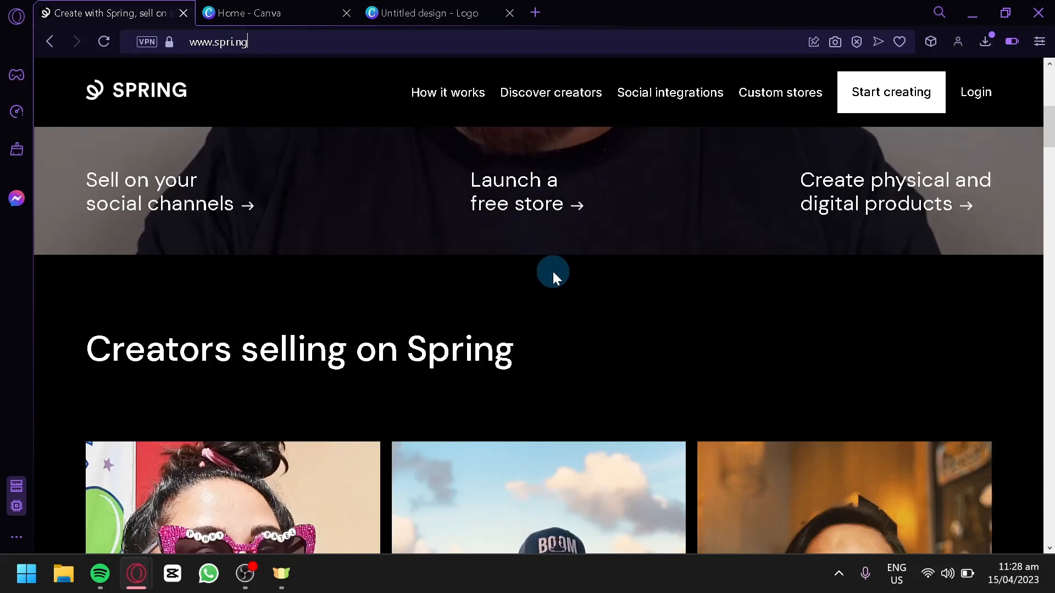
scroll(553, 272, "down", 14)
scroll(552, 272, "up", 20)
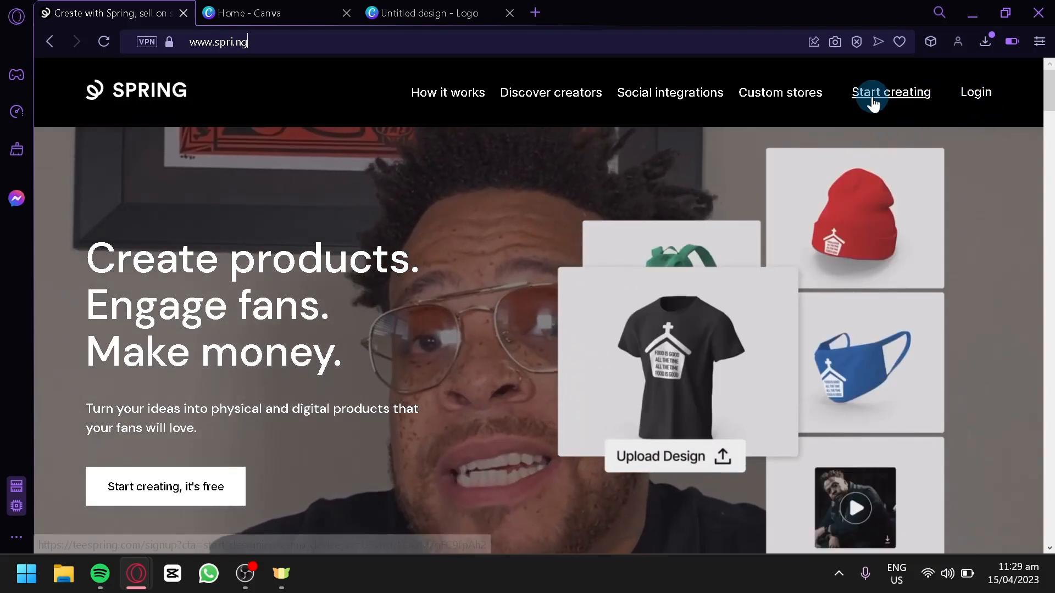
left_click(874, 102)
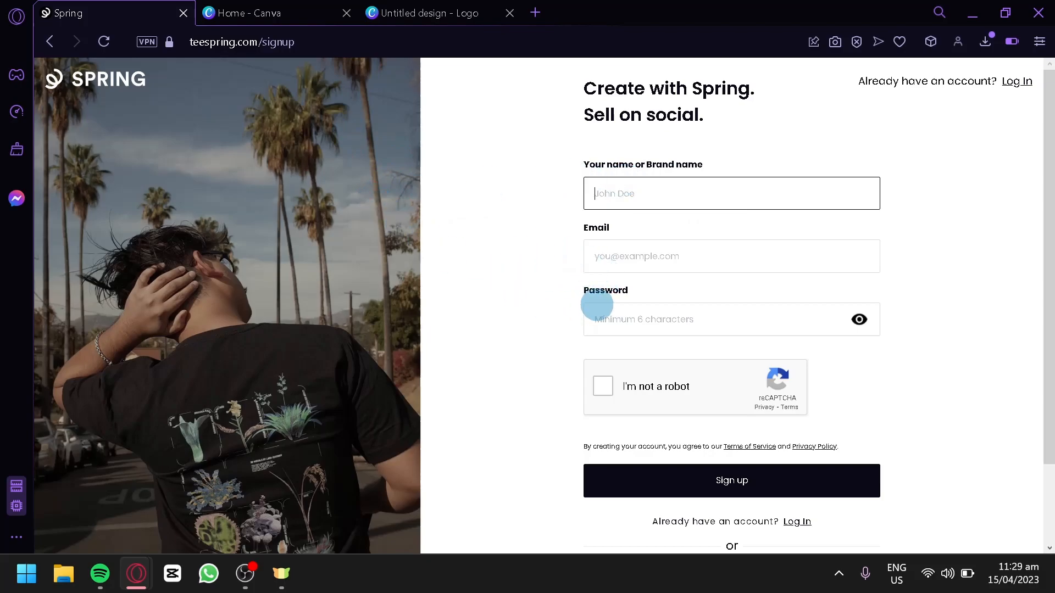
scroll(590, 294, "down", 2)
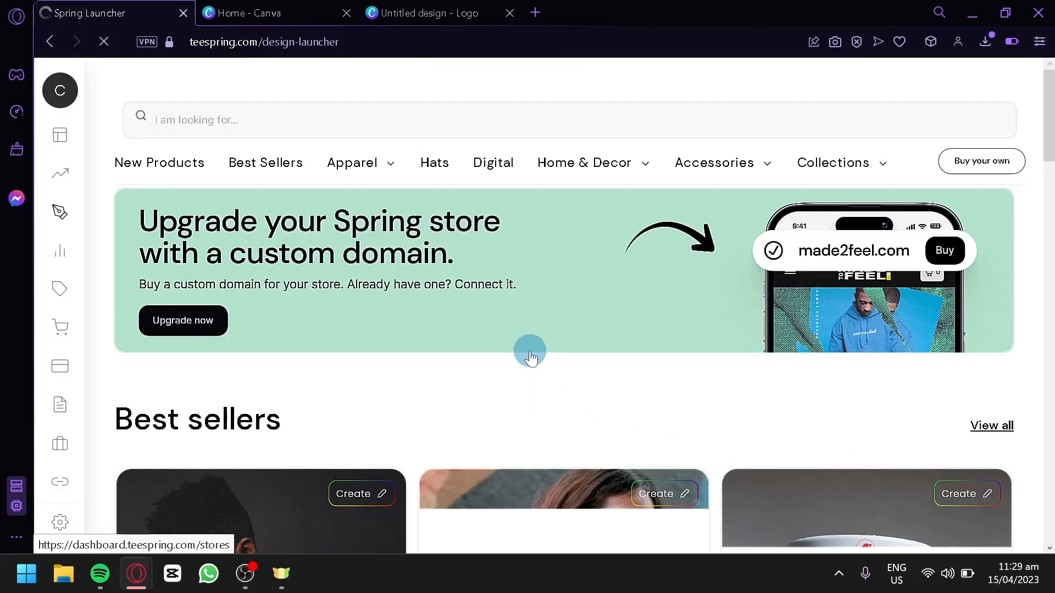
Examine the best sellers, new products and trending categories offered in the design launcher.
scroll(478, 252, "down", 5)
scroll(478, 254, "up", 5)
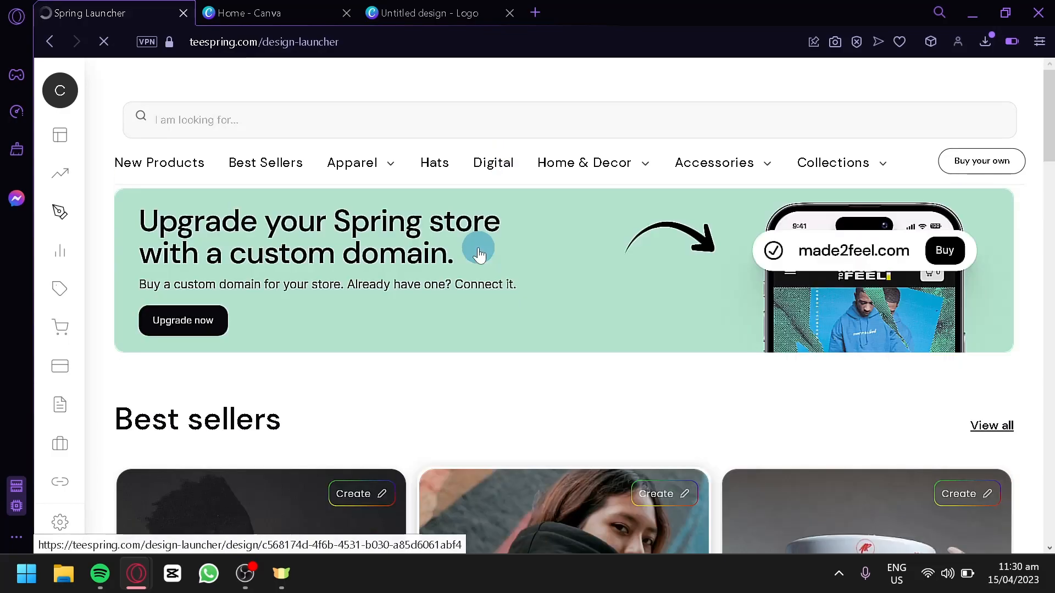
mouse_move(51, 212)
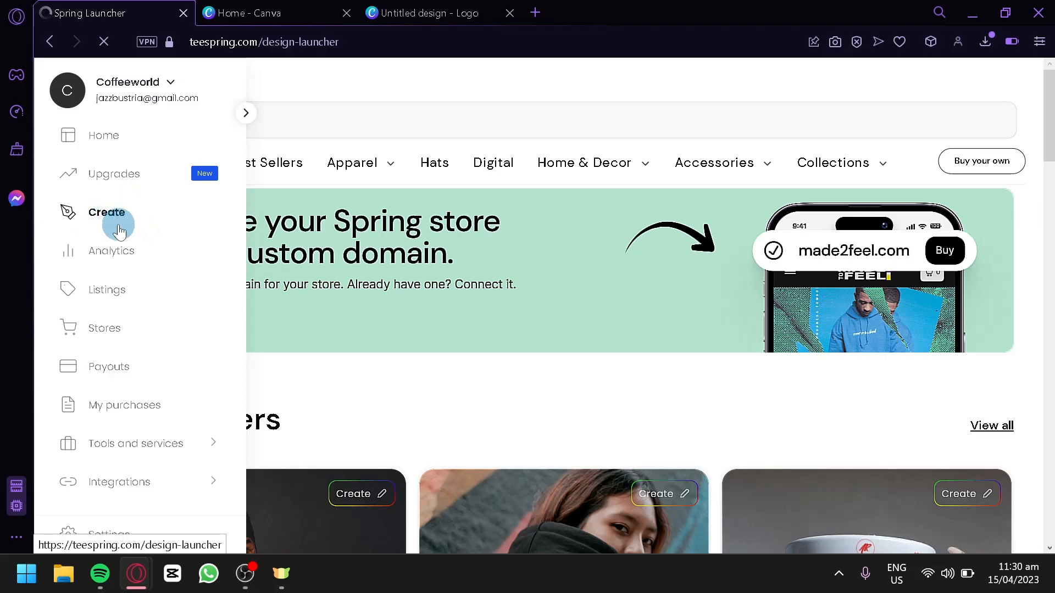
scroll(384, 388, "down", 5)
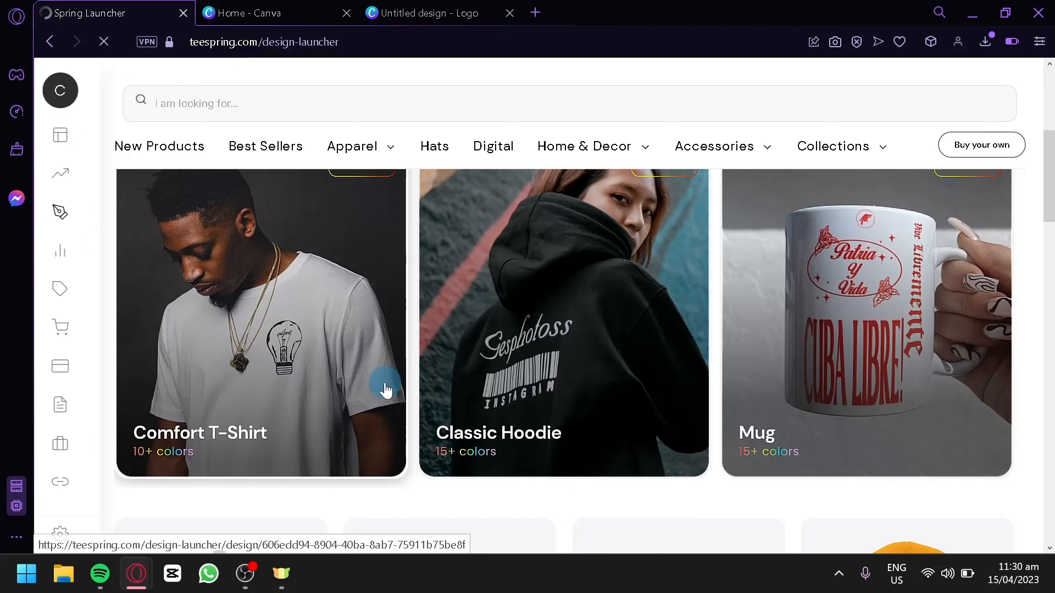
scroll(383, 373, "down", 6)
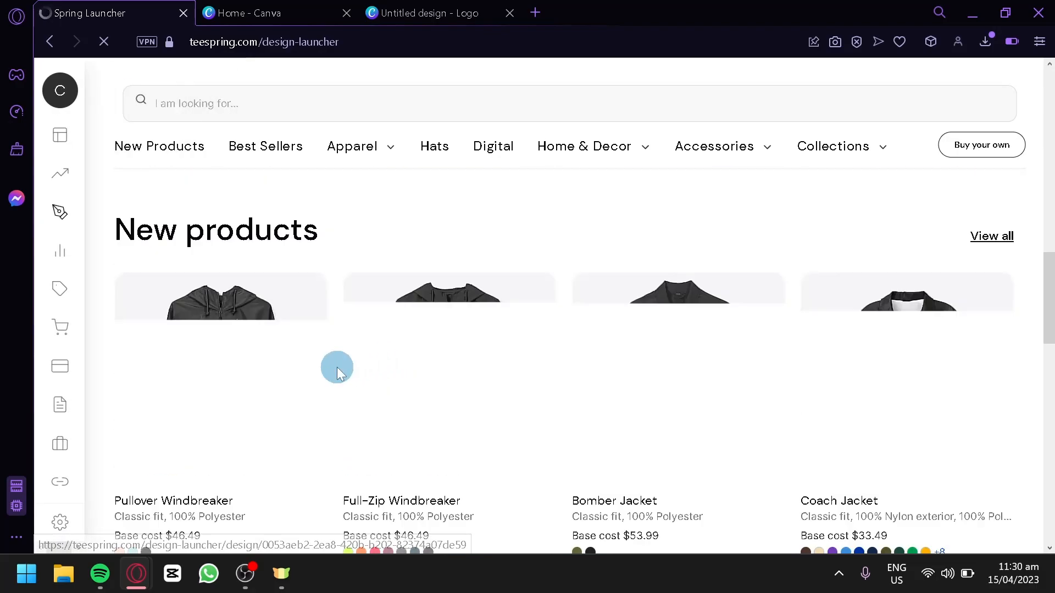
scroll(353, 340, "down", 3)
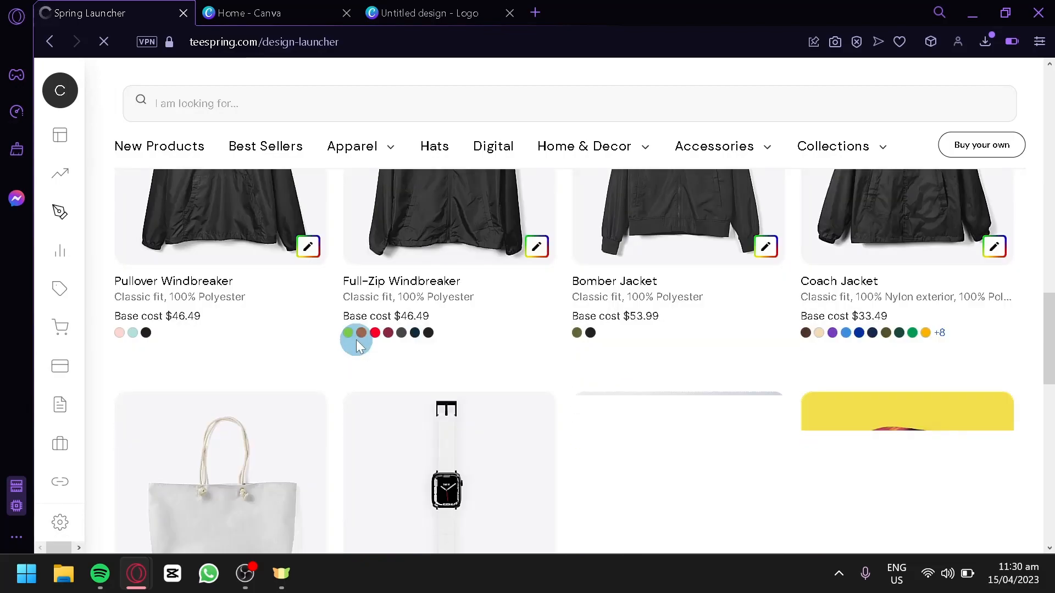
scroll(356, 343, "down", 4)
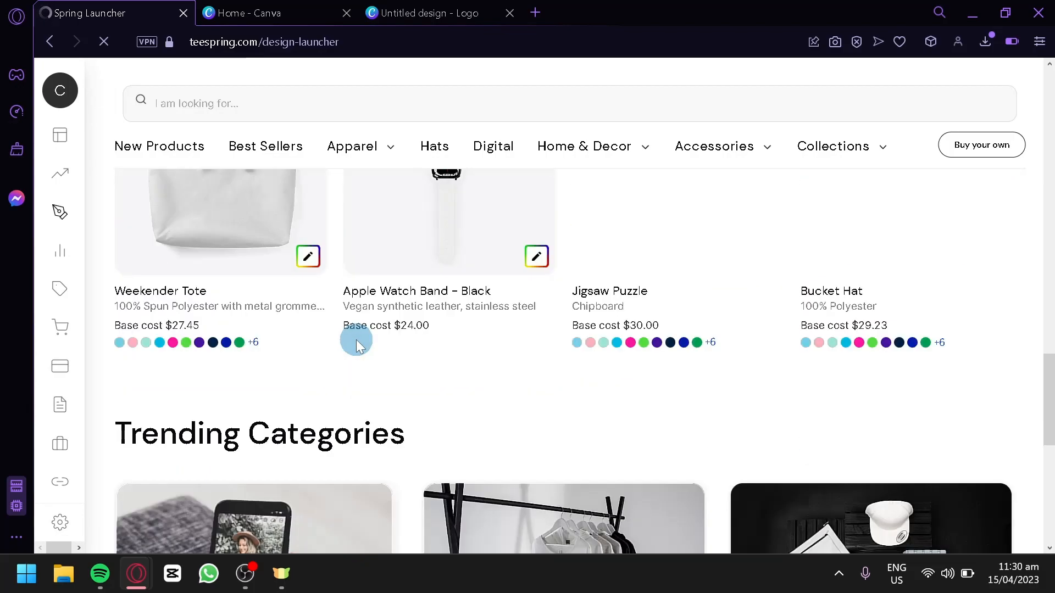
scroll(334, 388, "up", 10)
scroll(335, 393, "down", 15)
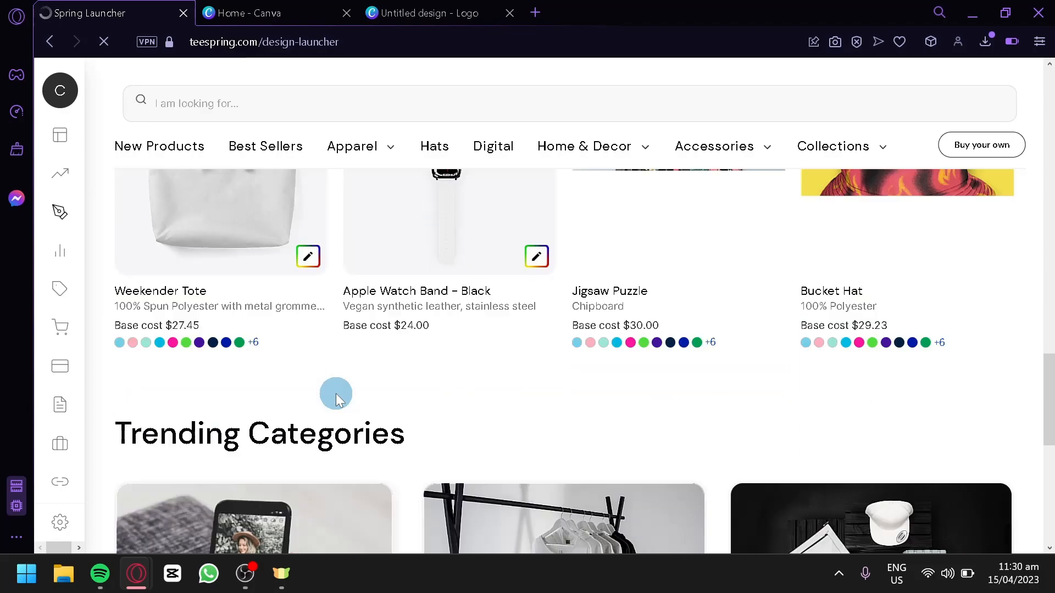
scroll(336, 401, "up", 4)
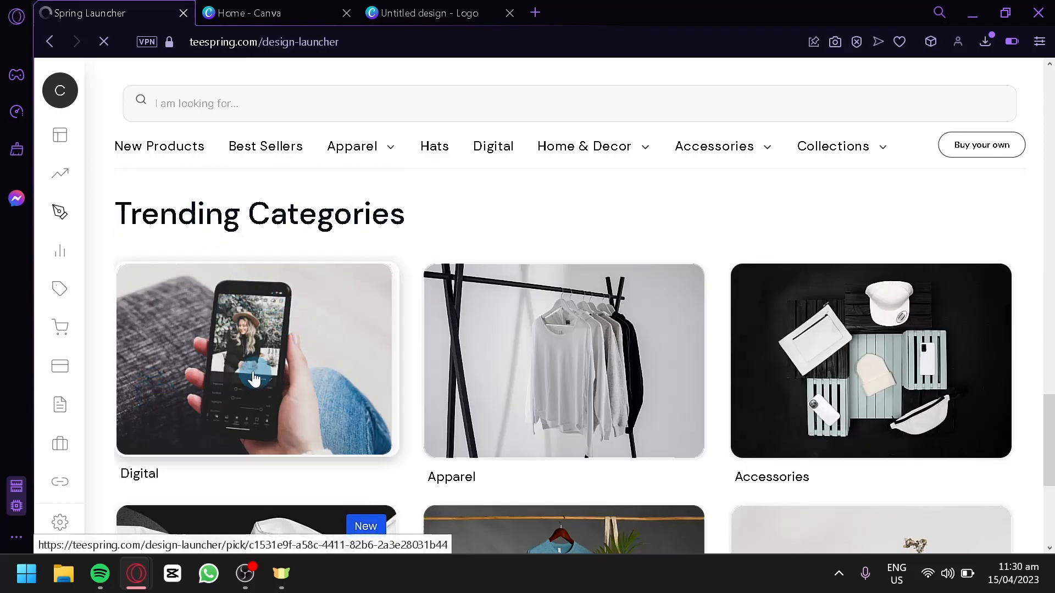
scroll(876, 327, "down", 5)
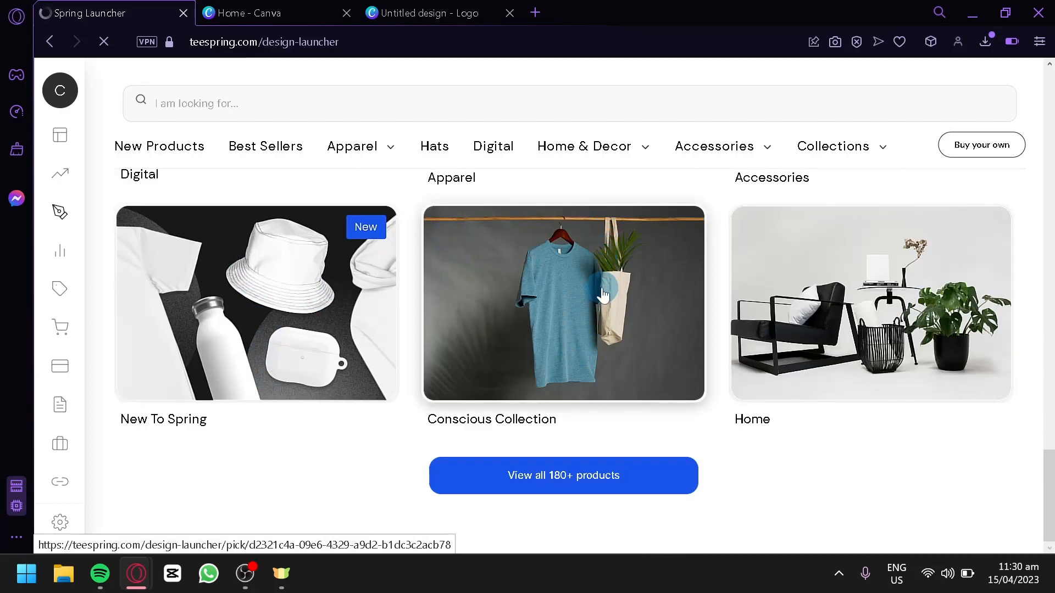
Go back to the start of the Create page and review the best-selling products.
mouse_move(87, 228)
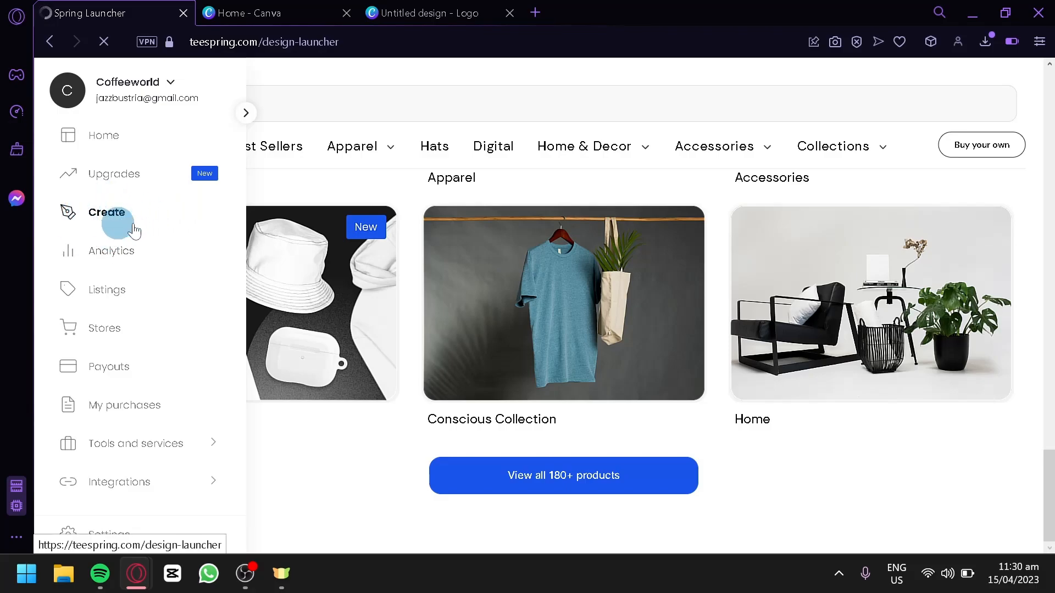
scroll(482, 273, "down", 5)
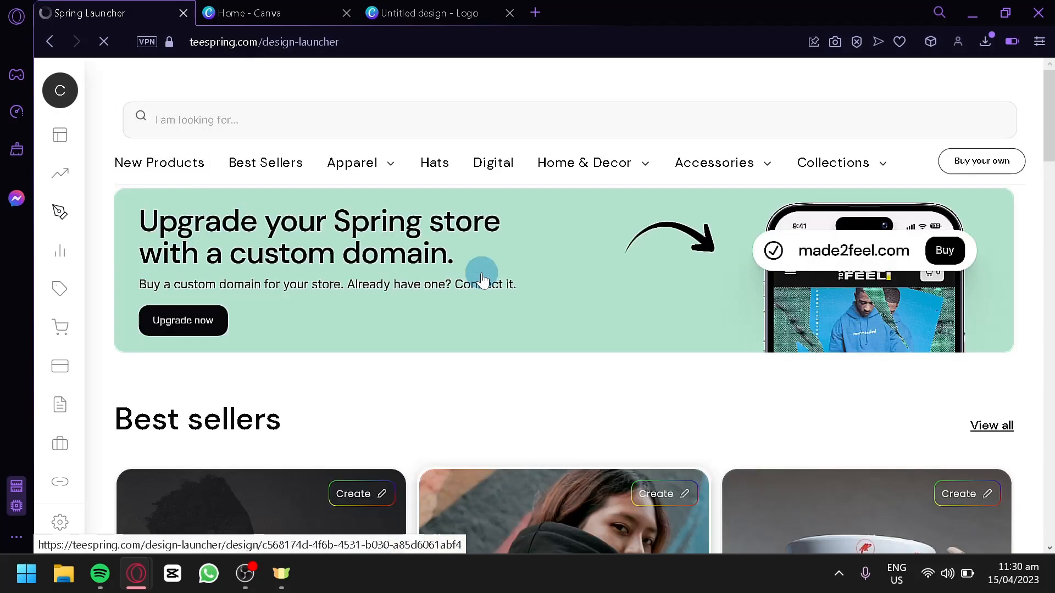
scroll(471, 259, "down", 5)
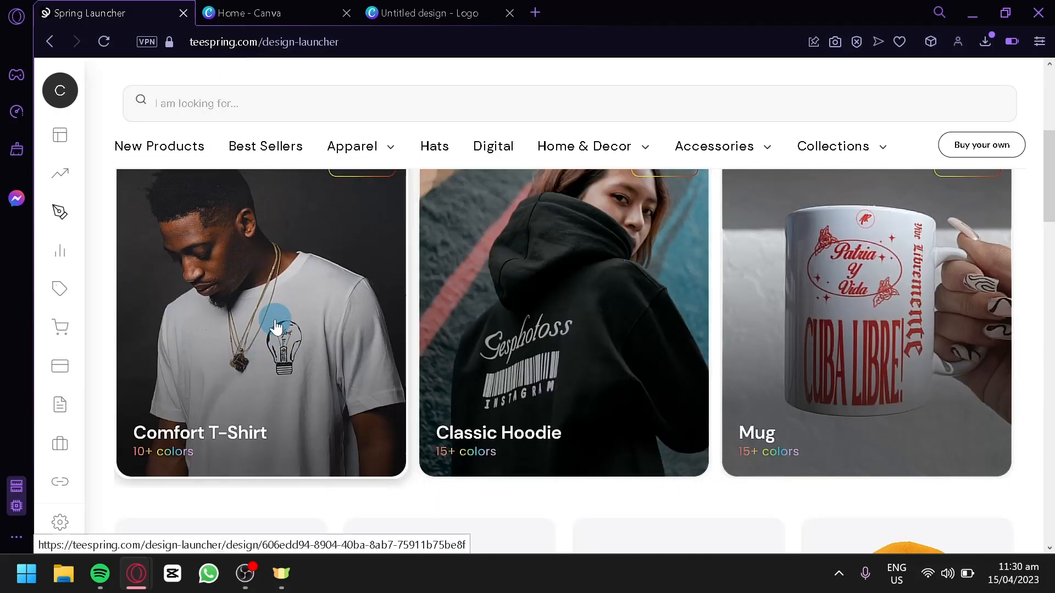
scroll(565, 346, "down", 5)
scroll(566, 348, "up", 5)
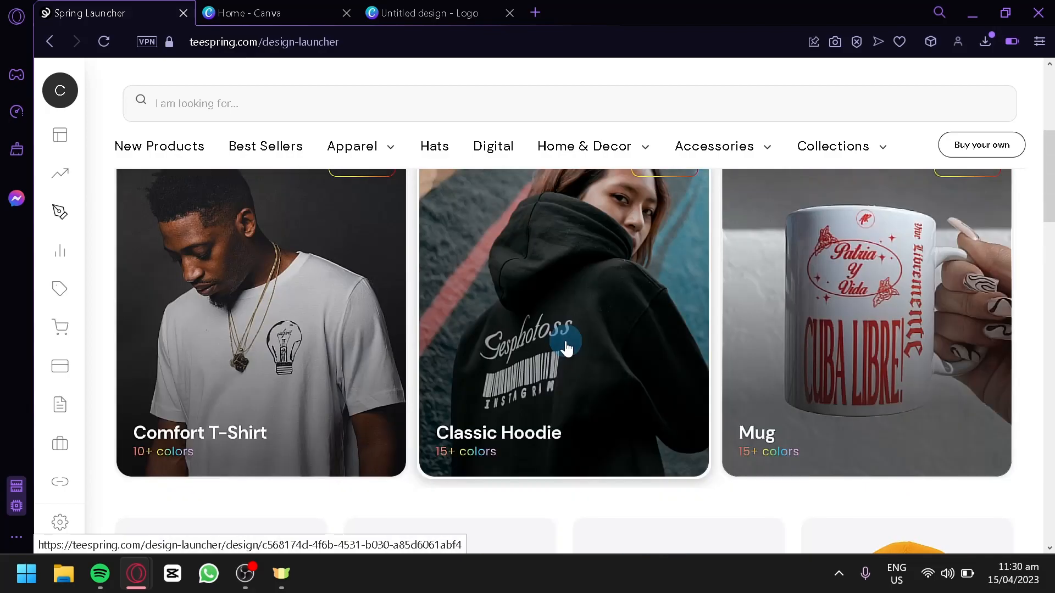
scroll(566, 347, "up", 5)
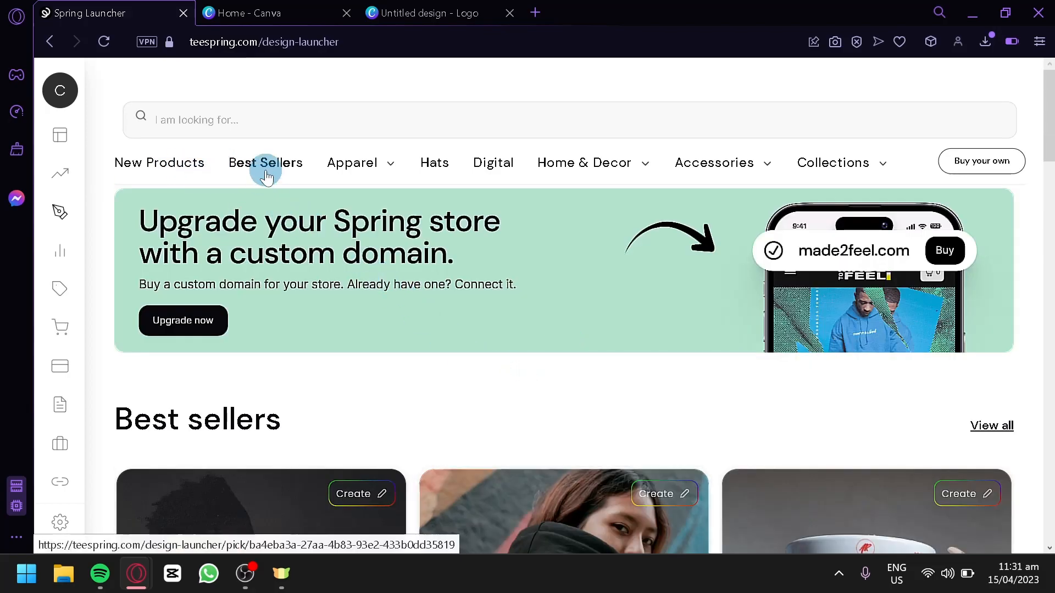
Look through the Apparel, Home & Decor, Accessories and Collections subcategories of the product catalogue.
mouse_move(388, 161)
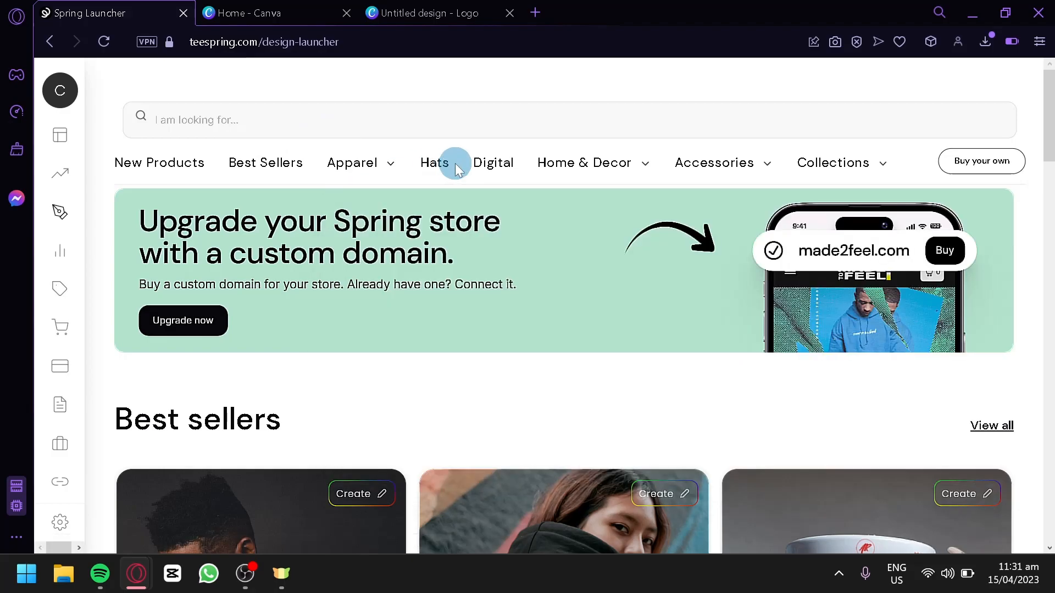
mouse_move(546, 179)
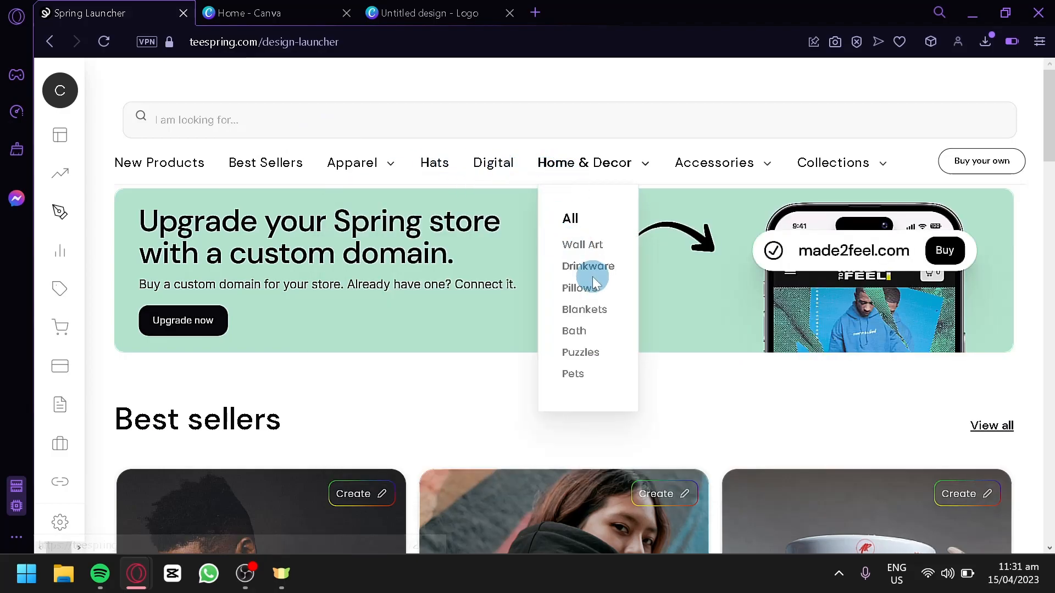
mouse_move(711, 178)
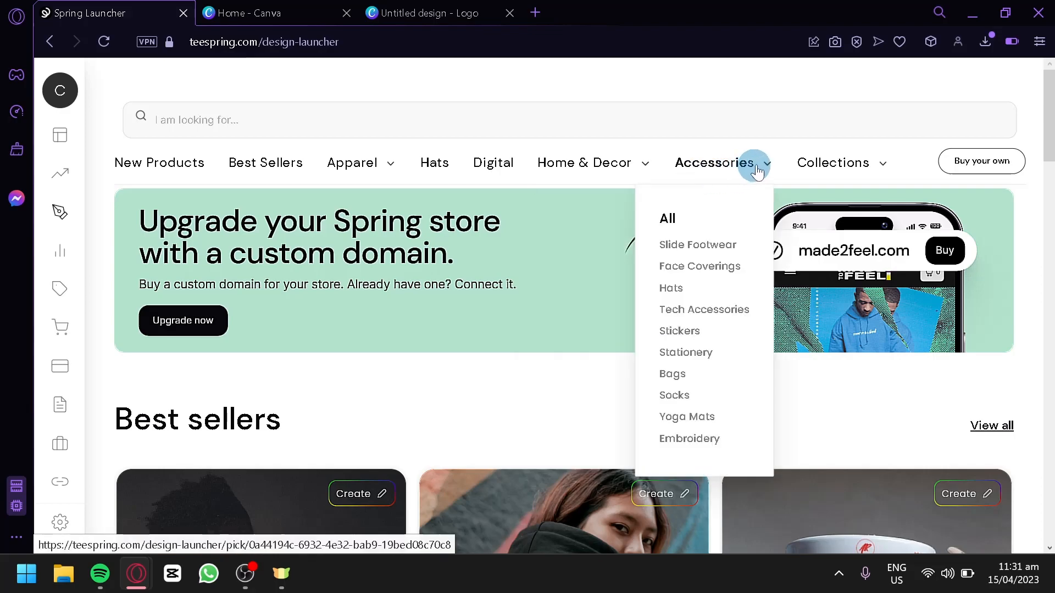
mouse_move(842, 171)
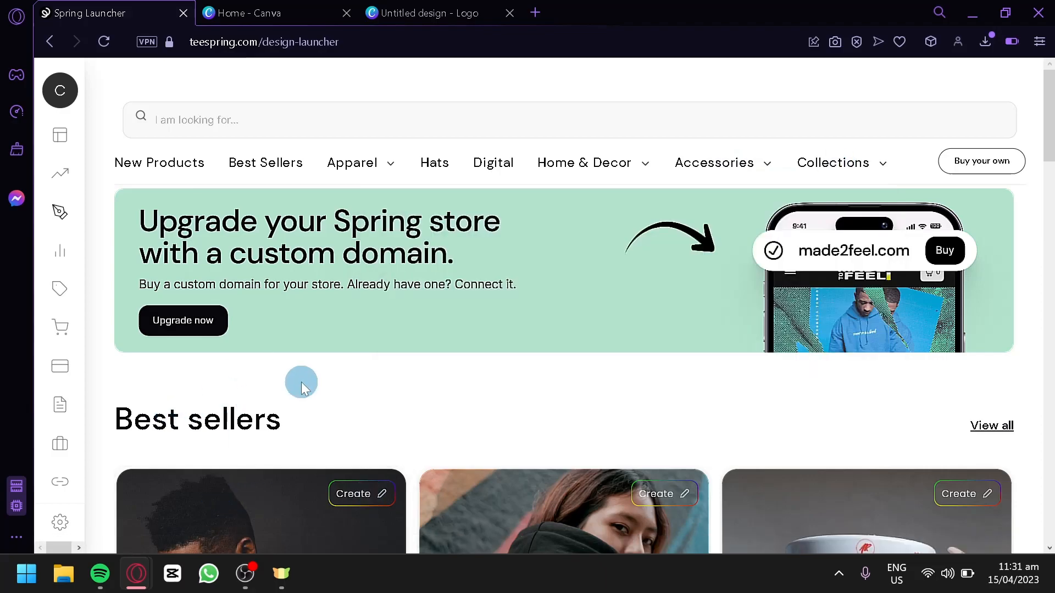
Open the New To Spring category from the trending categories.
scroll(389, 405, "down", 2)
scroll(388, 396, "down", 5)
scroll(365, 351, "down", 10)
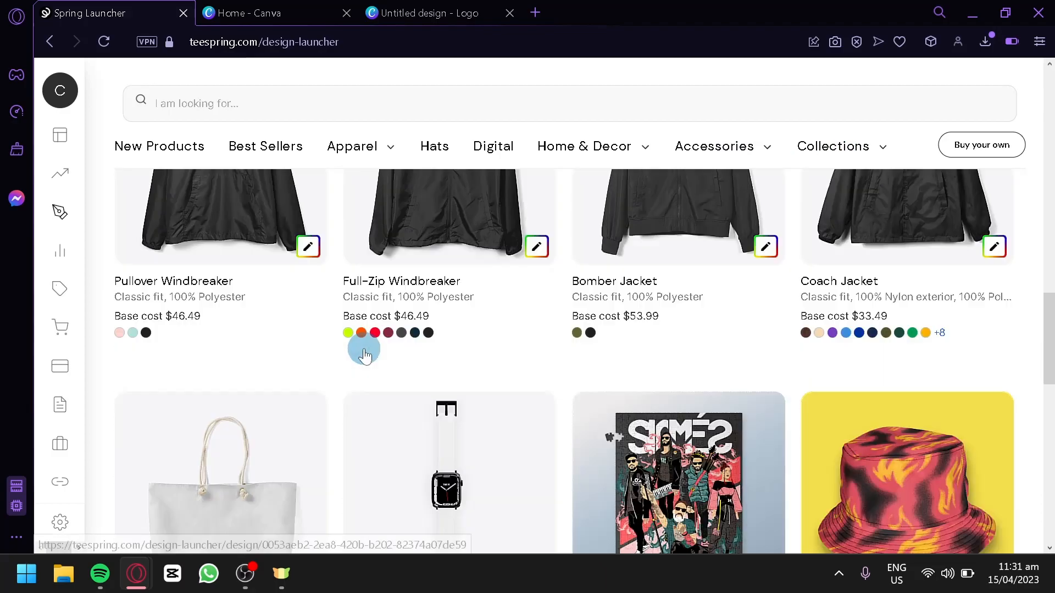
scroll(365, 356, "up", 4)
scroll(364, 354, "down", 15)
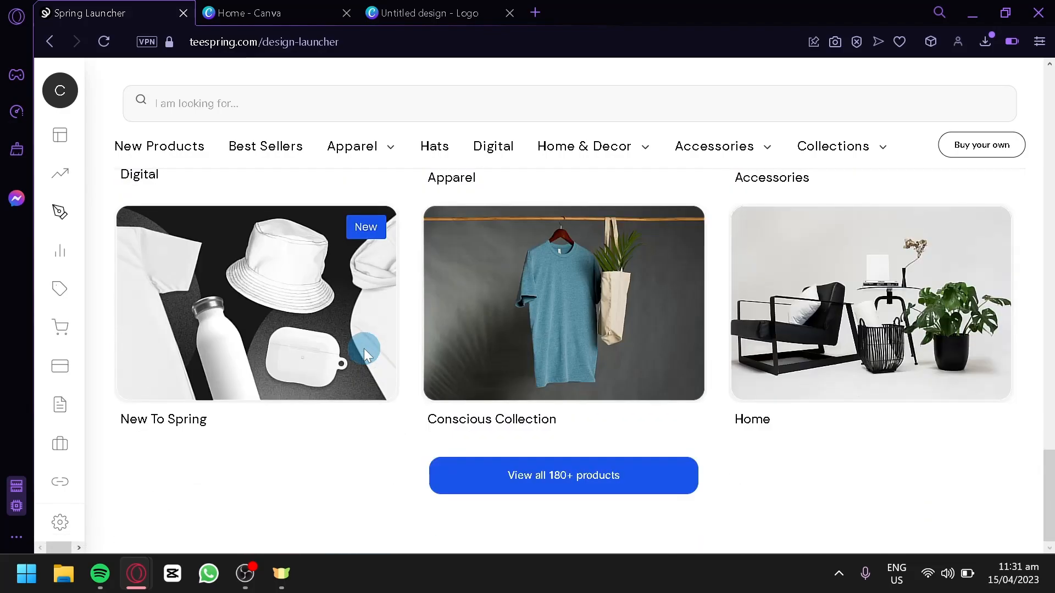
left_click(200, 303)
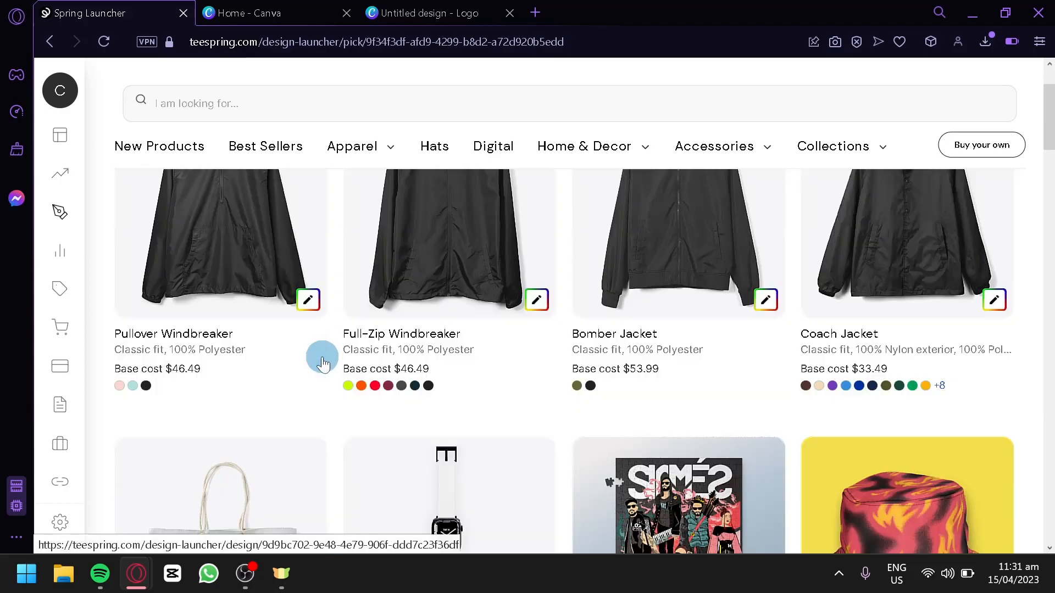
Browse the new products and open the Duffle bag in the design editor.
scroll(322, 362, "down", 5)
scroll(322, 357, "up", 5)
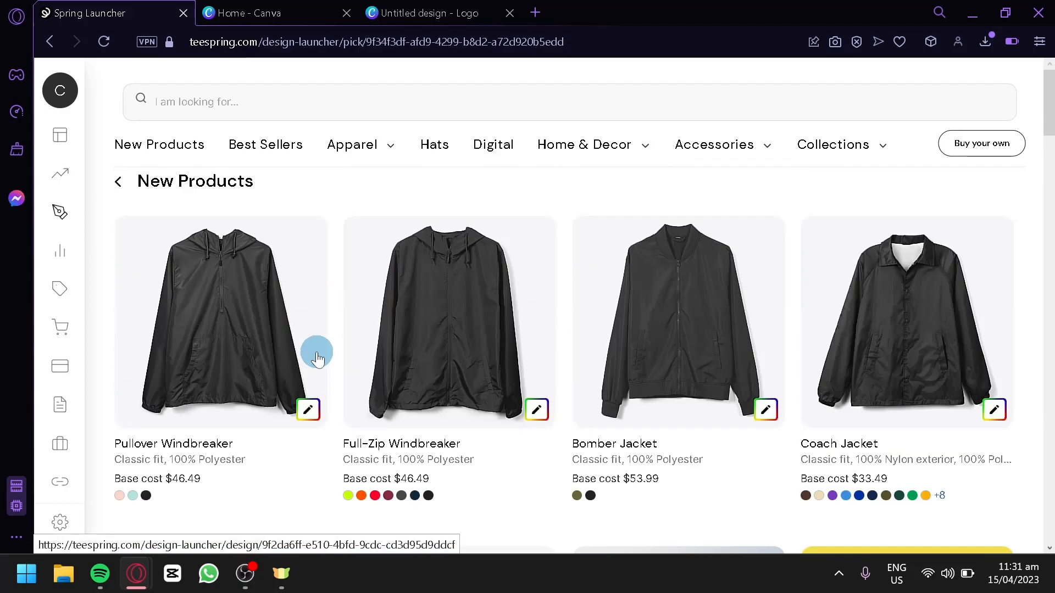
scroll(318, 358, "down", 8)
scroll(317, 358, "down", 3)
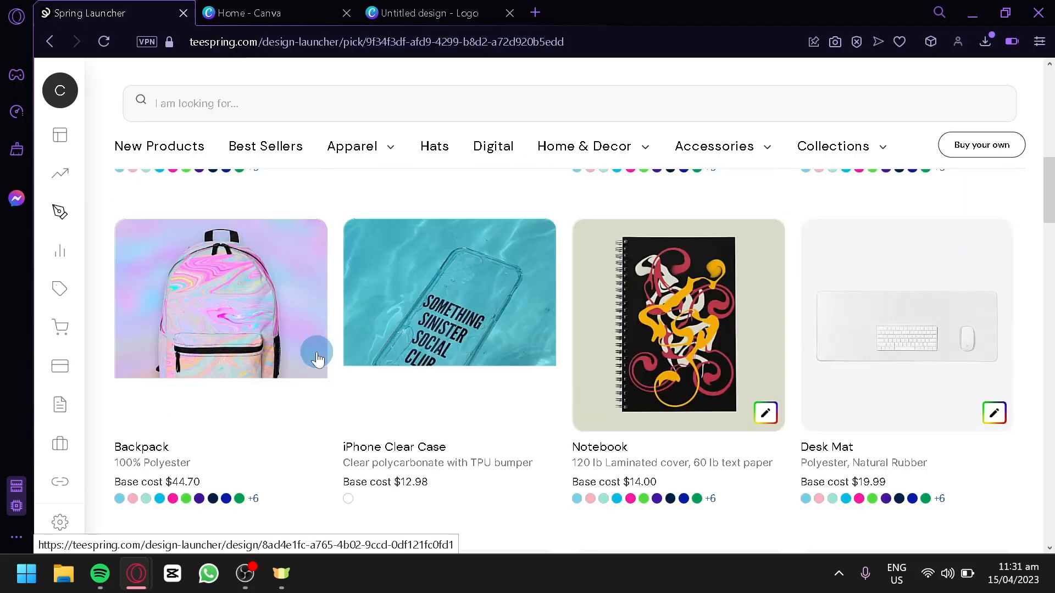
scroll(317, 358, "down", 1)
scroll(316, 359, "down", 5)
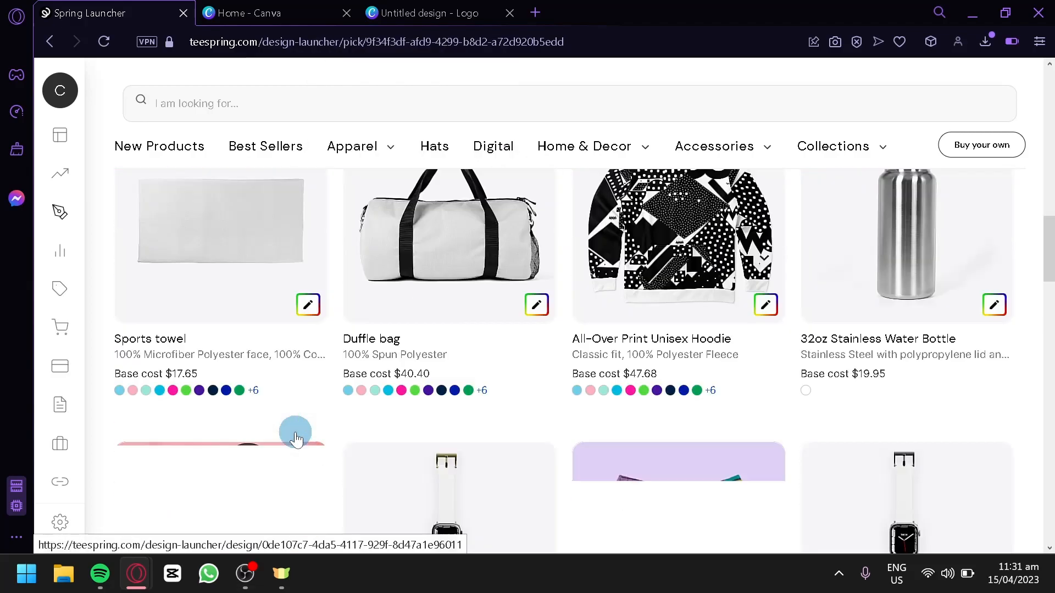
scroll(340, 373, "down", 2)
scroll(346, 374, "up", 4)
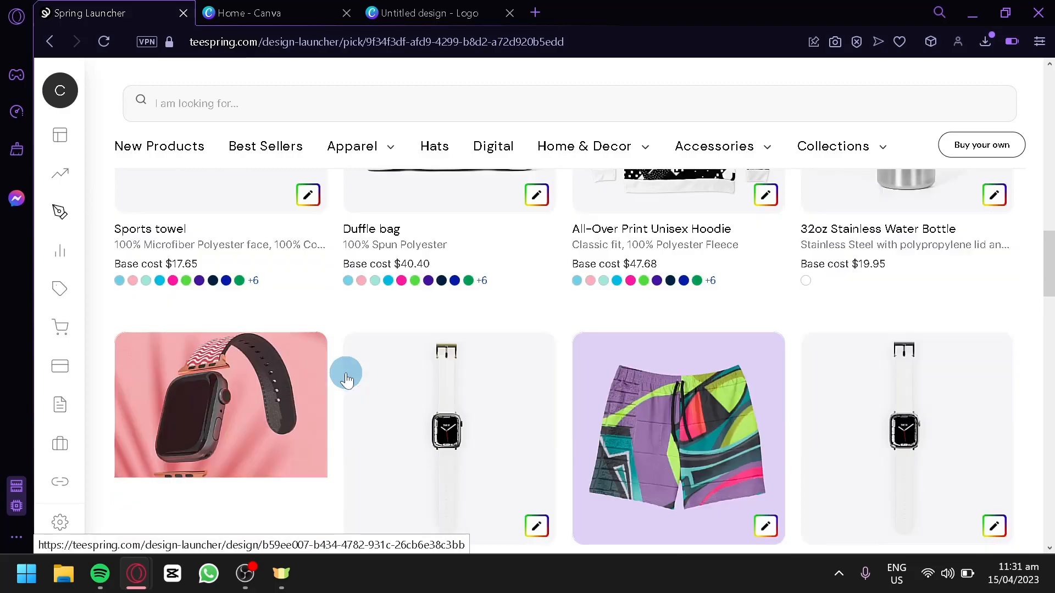
left_click(414, 342)
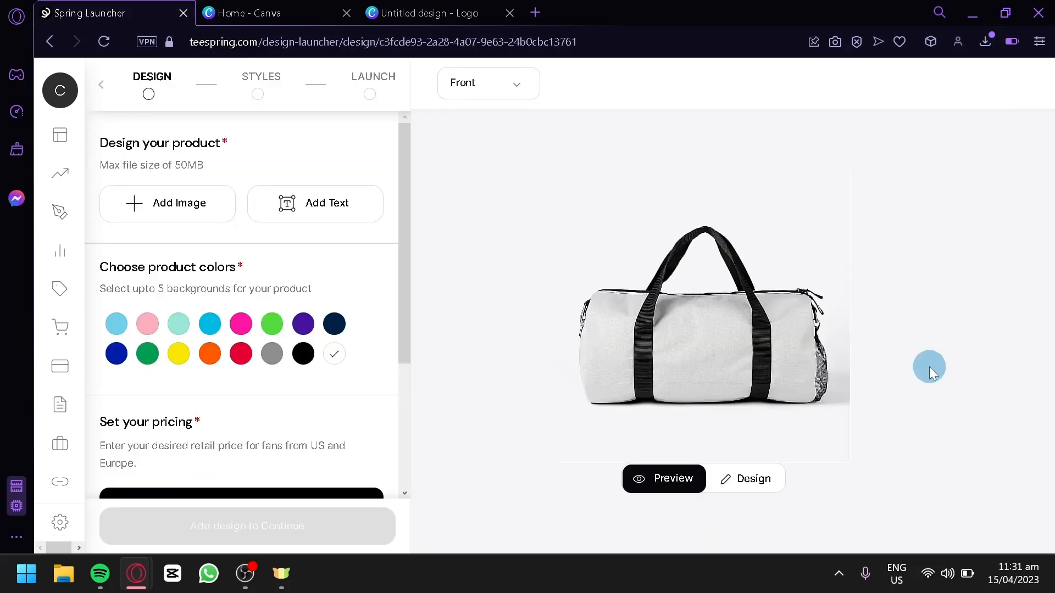
Review the duffle bag's design options and add purple and black to its product colors.
scroll(368, 255, "down", 4)
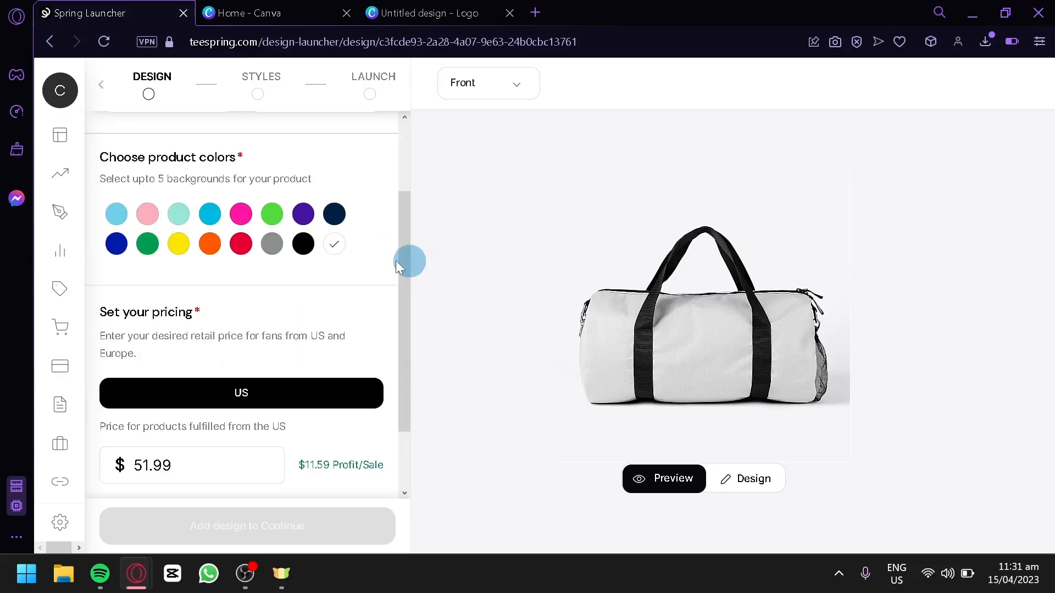
scroll(303, 248, "up", 4)
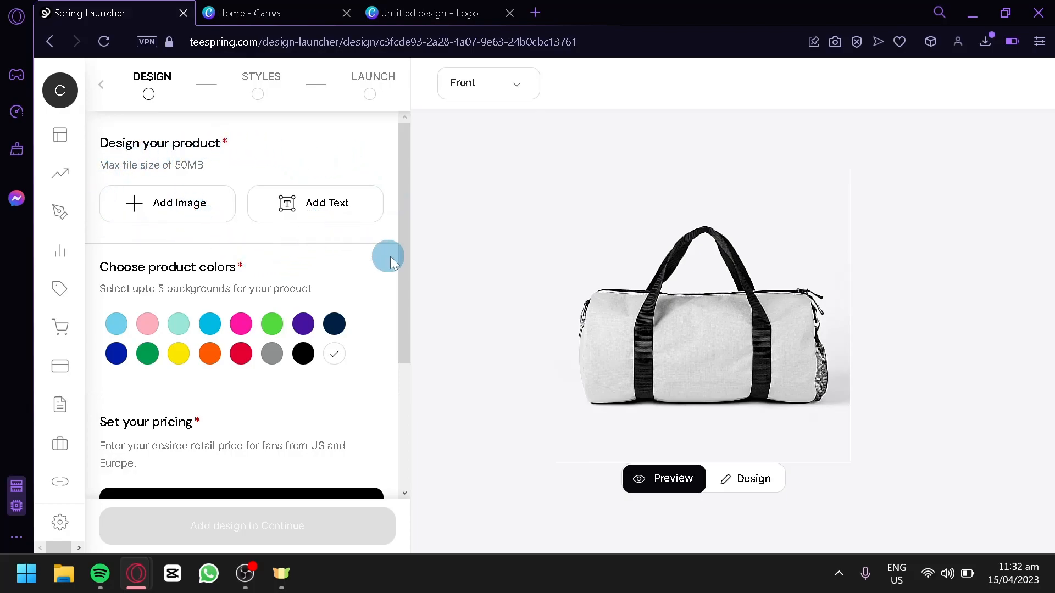
left_click_drag(404, 264, 405, 295)
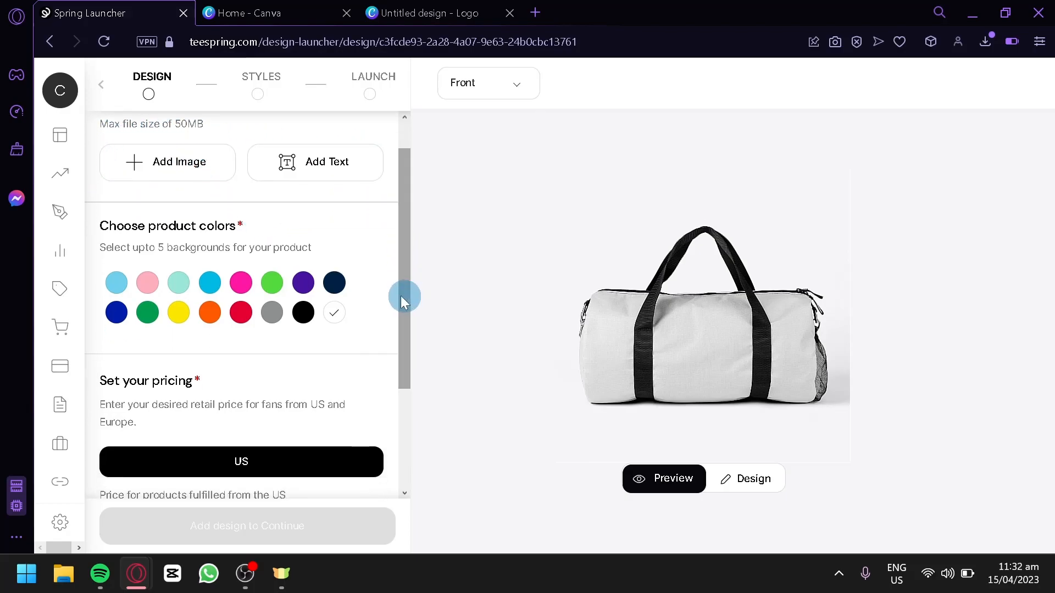
left_click(303, 283)
left_click(303, 312)
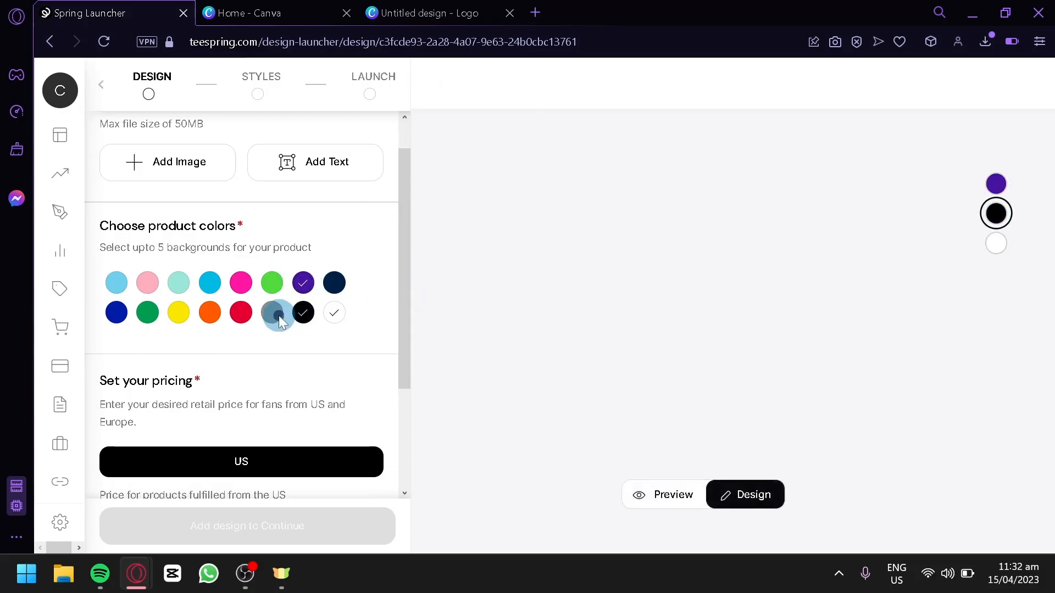
Set the duffle bag's product colors to pink, mint green, navy, black and white, leaving out purple and gray.
left_click(272, 312)
left_click(334, 284)
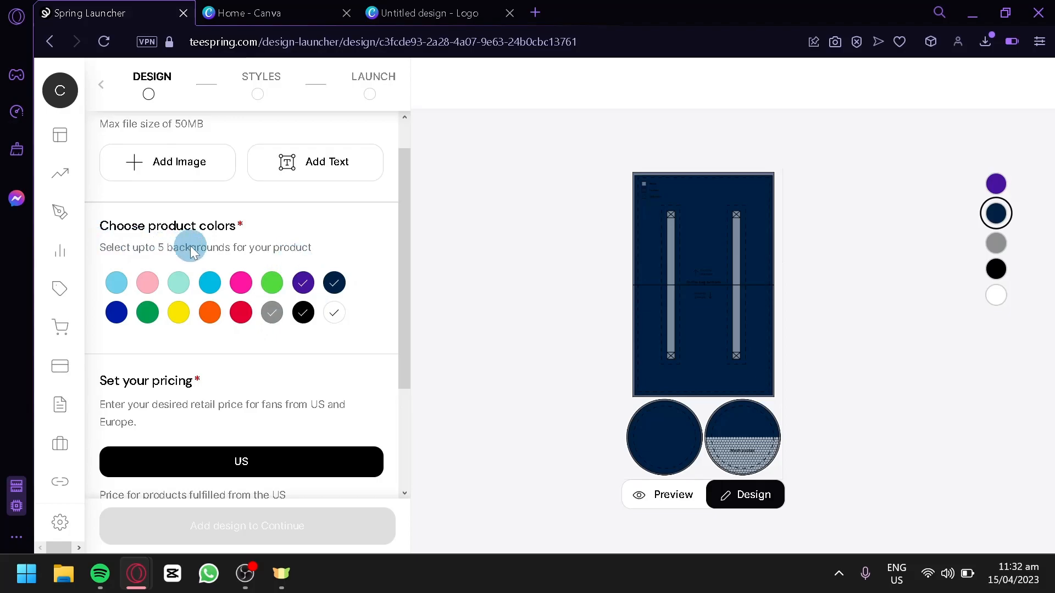
left_click(309, 285)
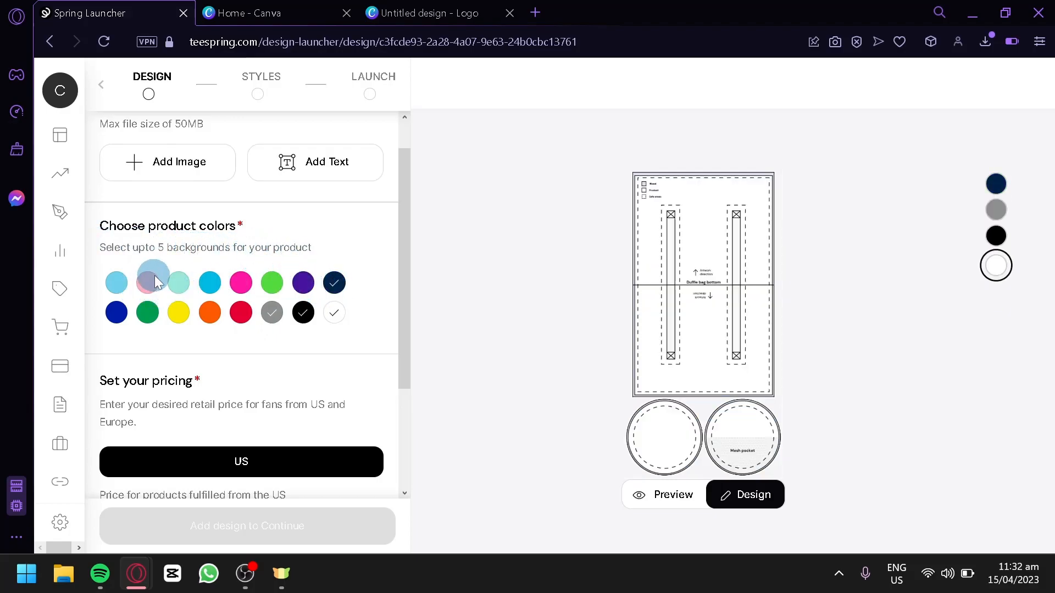
left_click(179, 286)
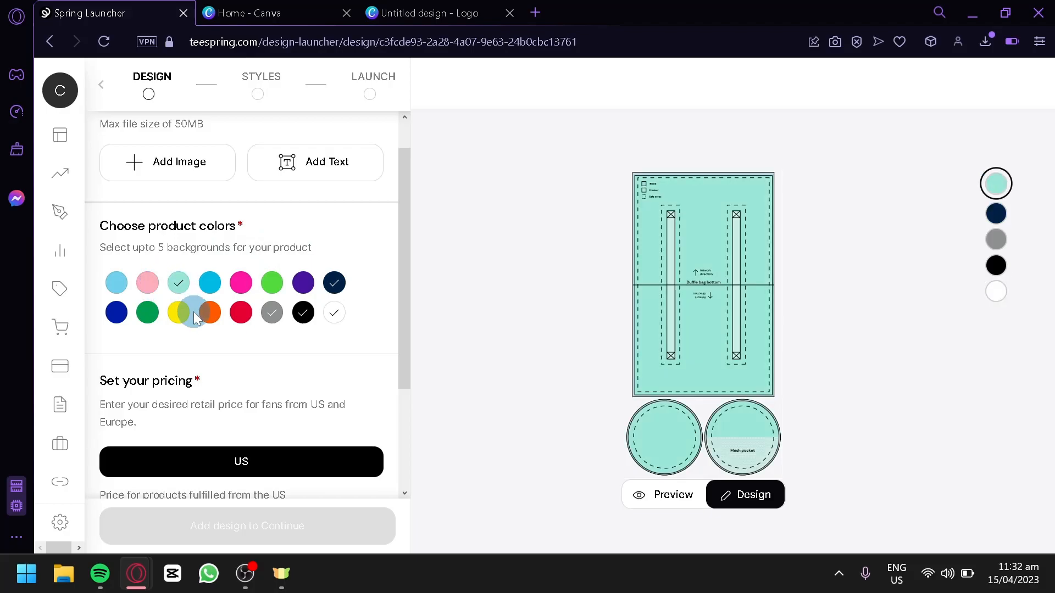
left_click(272, 312)
left_click(147, 283)
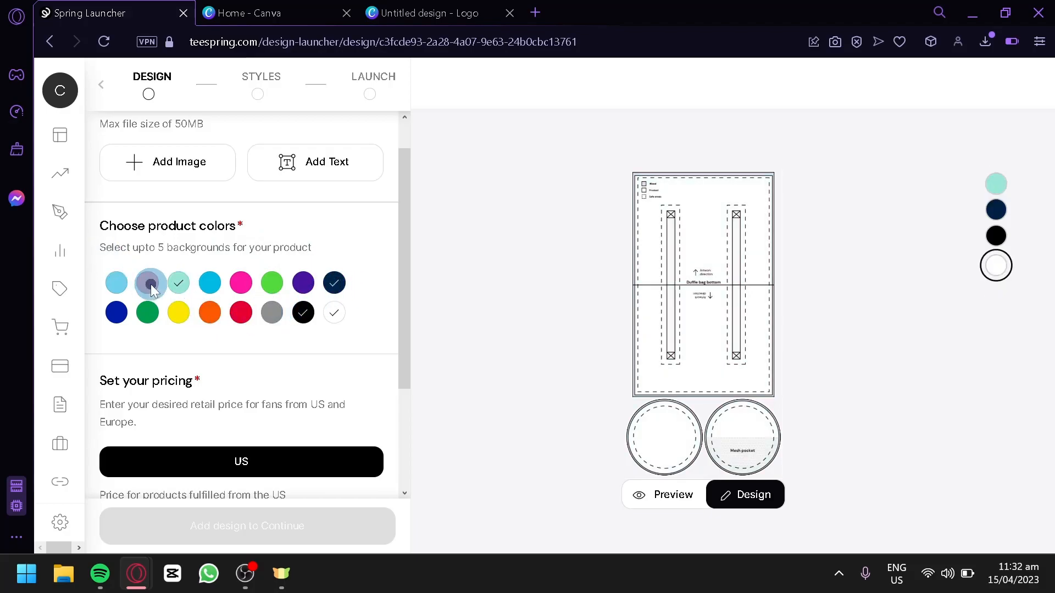
Review the duffle bag's pricing, advanced and image options, along with the recently downloaded design files.
scroll(299, 309, "down", 2)
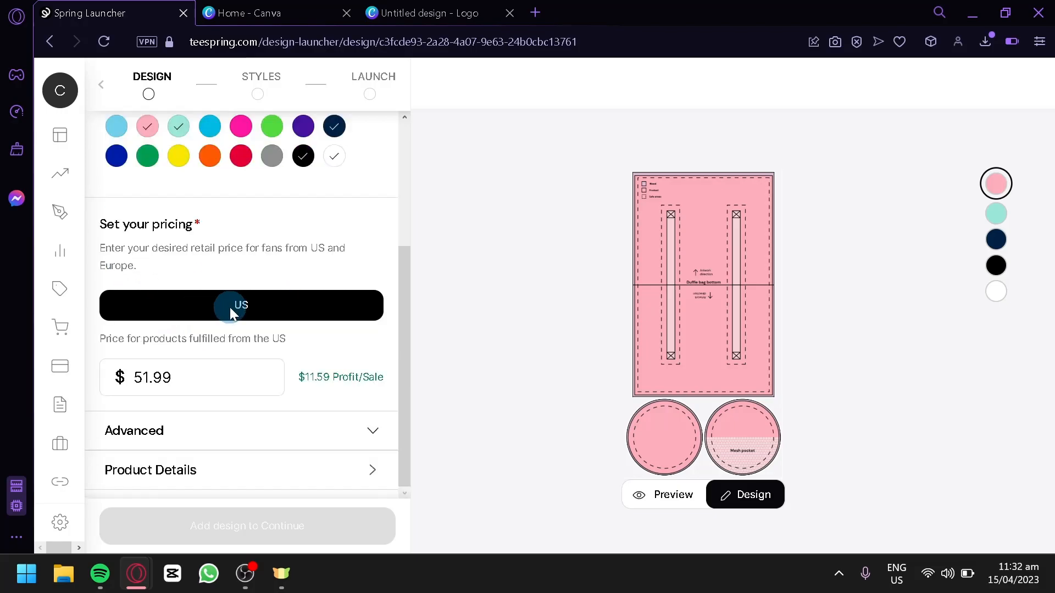
scroll(230, 308, "up", 3)
scroll(177, 337, "down", 5)
scroll(280, 225, "up", 5)
mouse_move(85, 127)
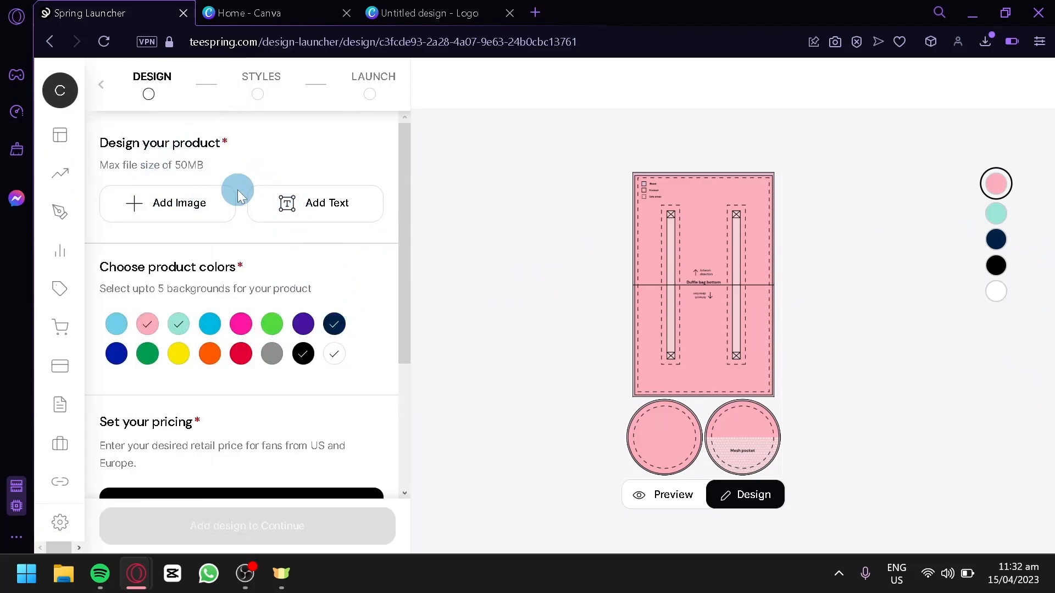
left_click(195, 215)
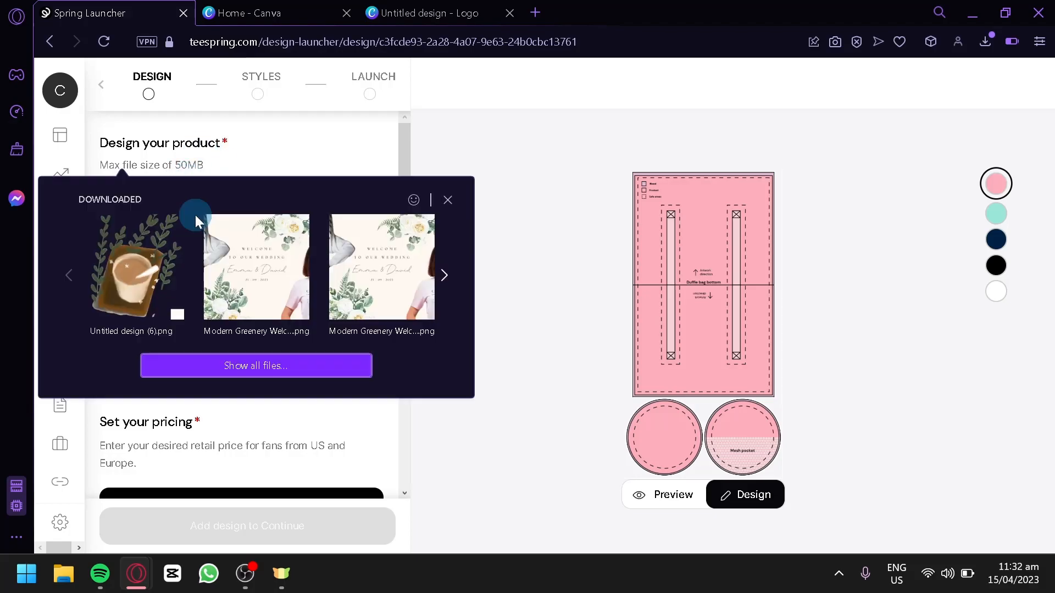
left_click(130, 271)
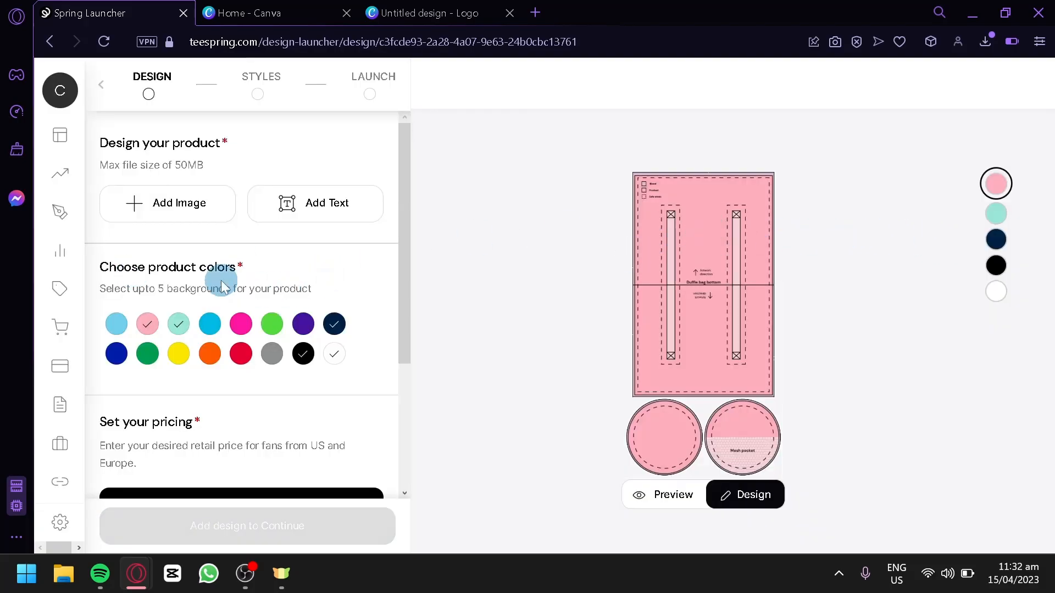
Switch to Canva and look through the design types and suggestions on its home page.
left_click(245, 12)
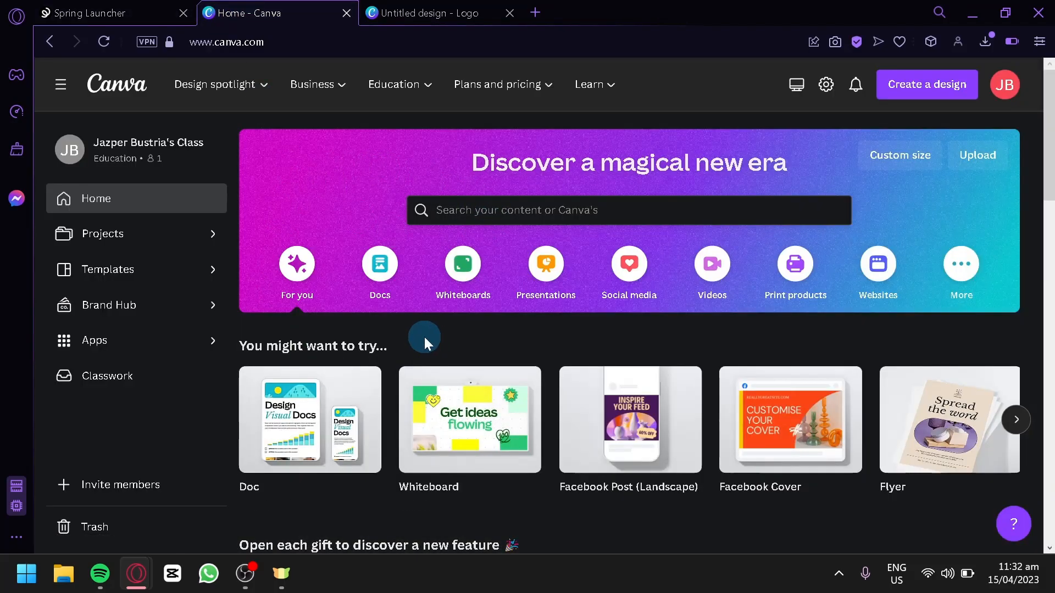
scroll(424, 338, "down", 4)
scroll(454, 302, "down", 8)
scroll(483, 270, "up", 12)
Open the untitled logo design and examine its coffee artwork on page 1 and sleeping cat artwork on page 2.
left_click(462, 11)
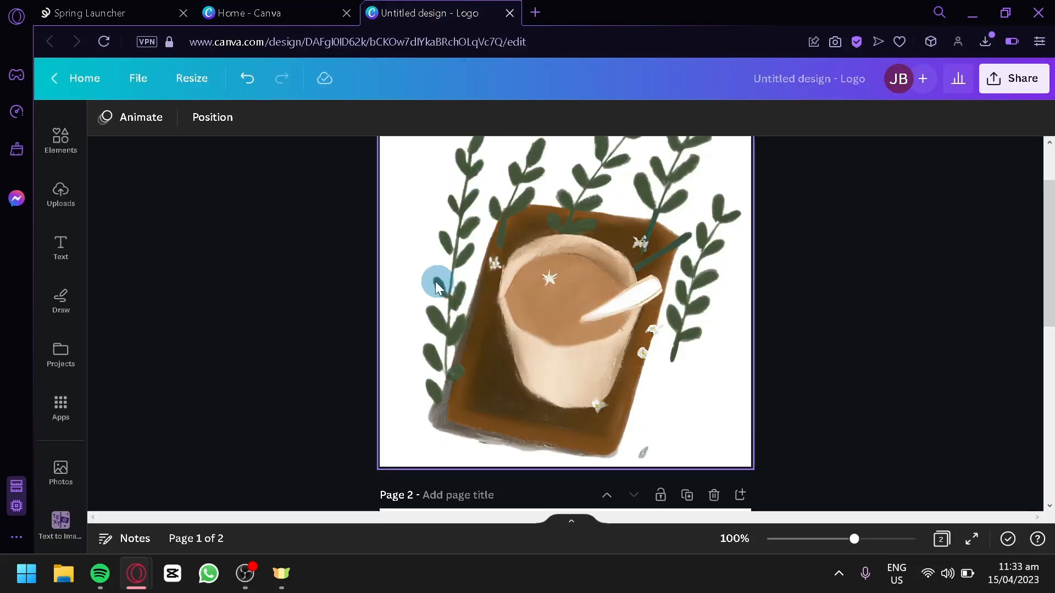
scroll(549, 329, "down", 5)
scroll(493, 296, "up", 4)
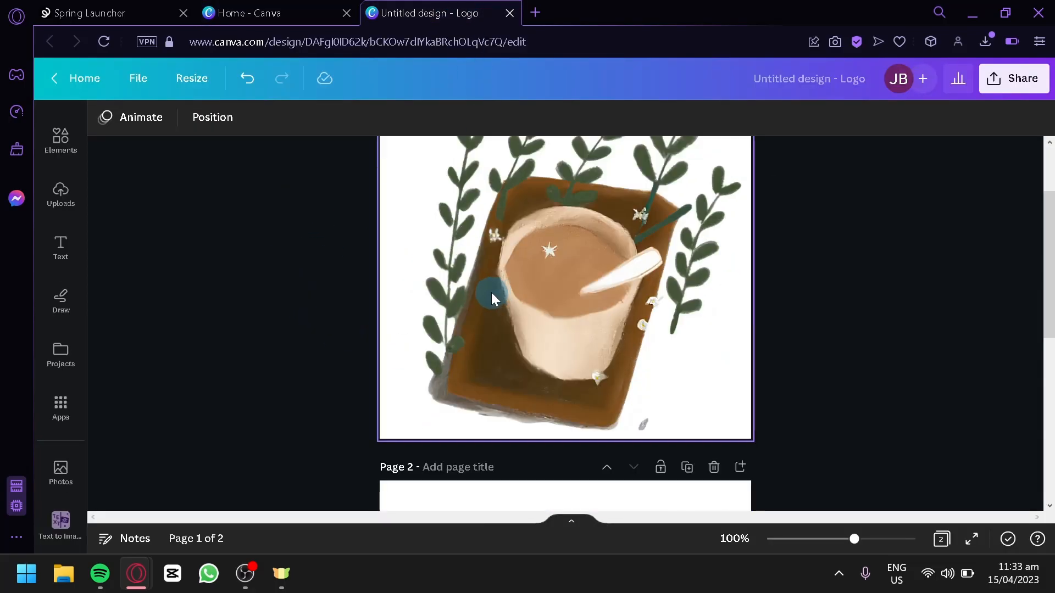
scroll(491, 293, "down", 7)
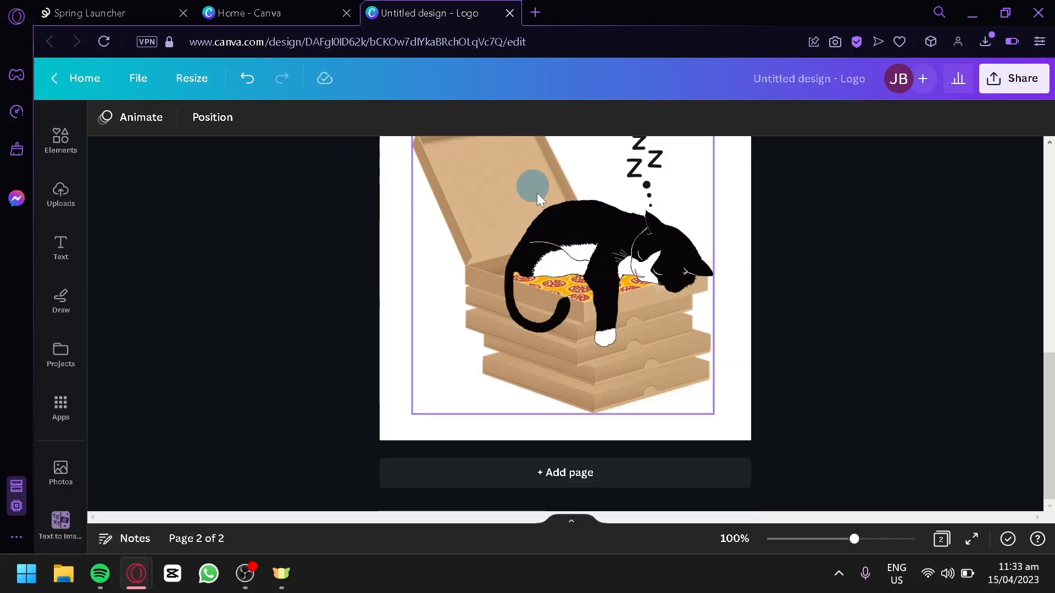
scroll(530, 189, "up", 2)
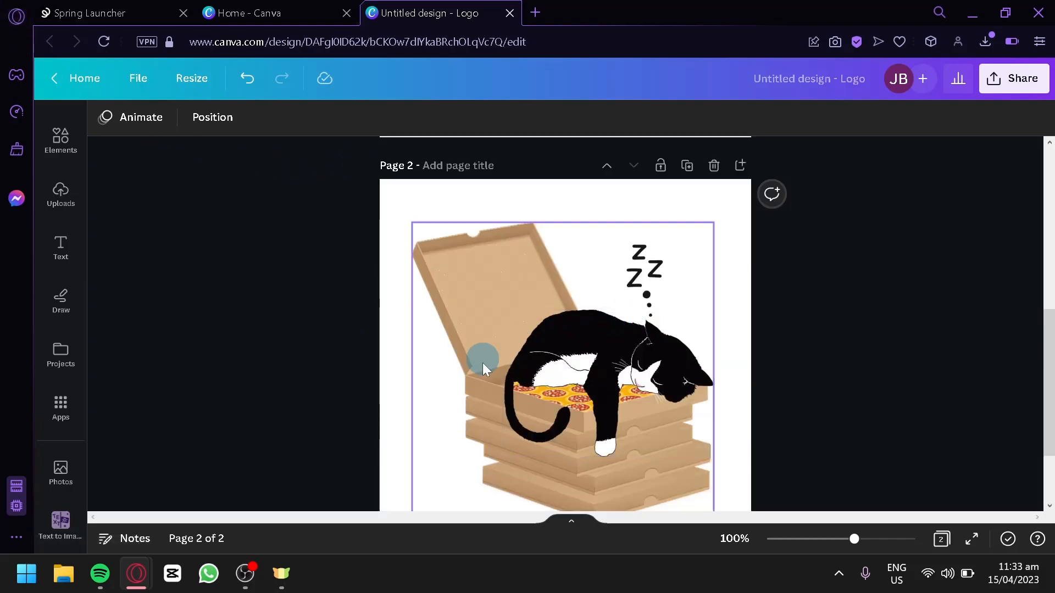
left_click(167, 6)
left_click(420, 9)
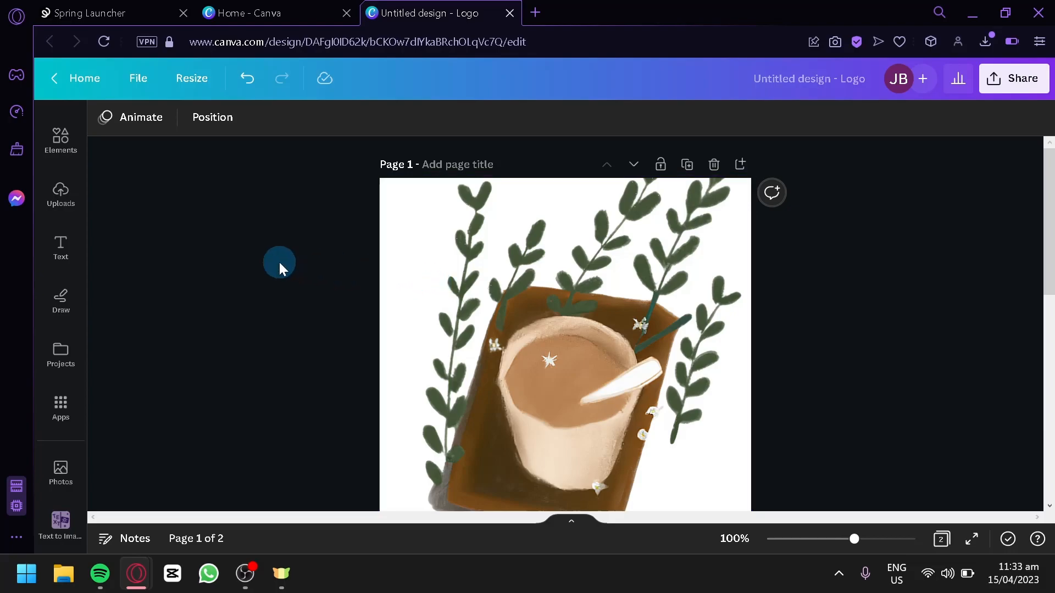
Replace the previous element search with "coffee" and look over the matching graphics, photos, videos, frames and audio.
left_click(73, 153)
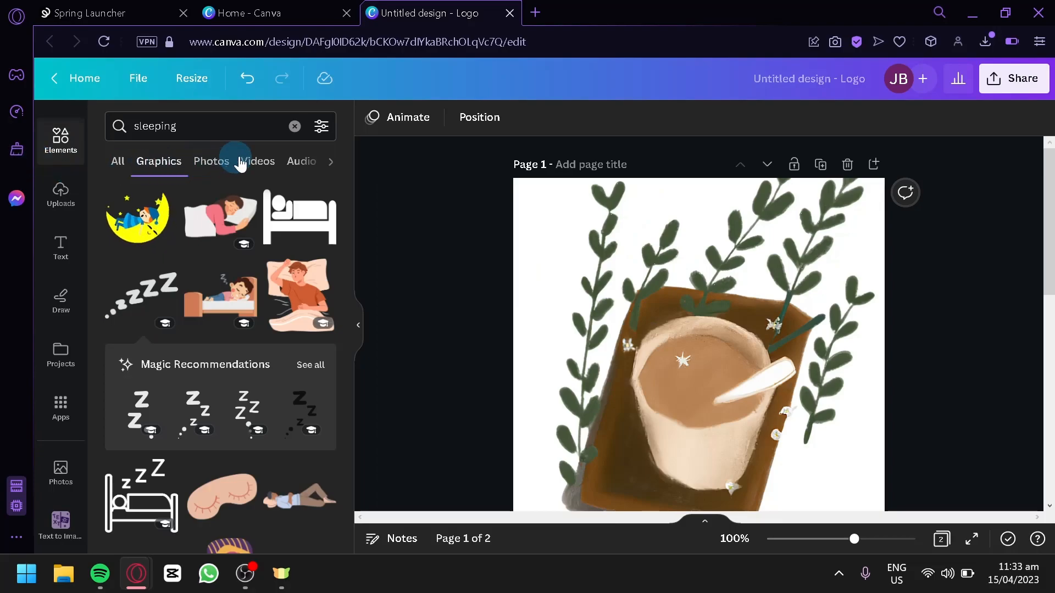
left_click(295, 126)
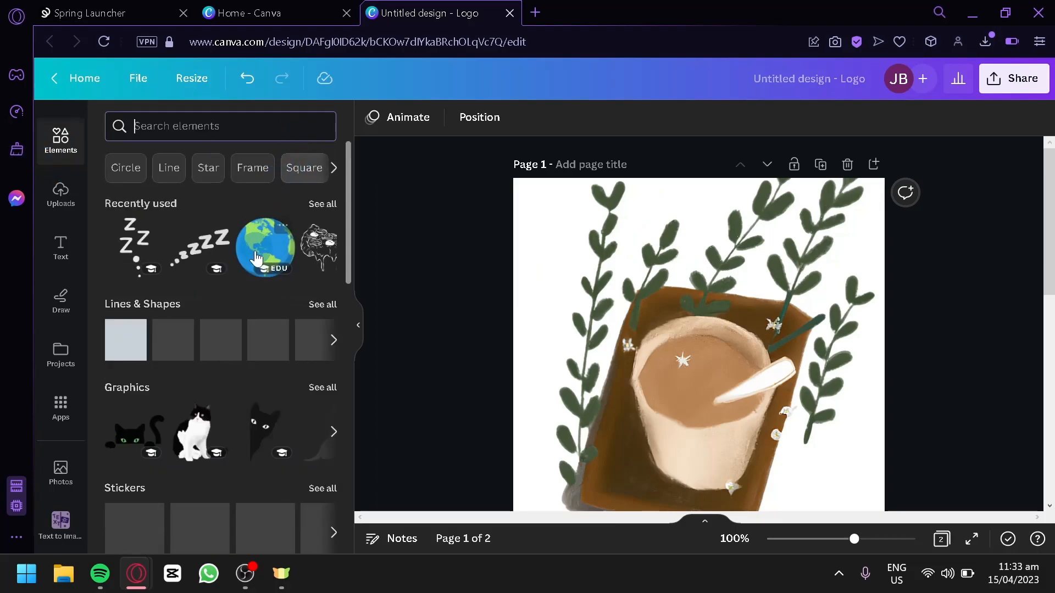
scroll(274, 250, "down", 8)
scroll(165, 231, "up", 8)
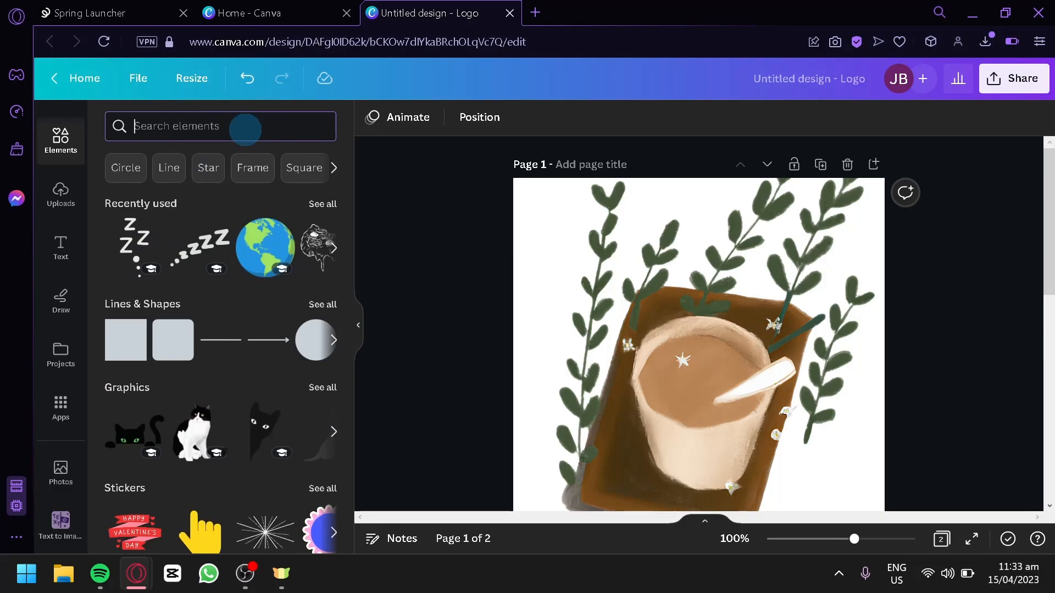
type("coffee")
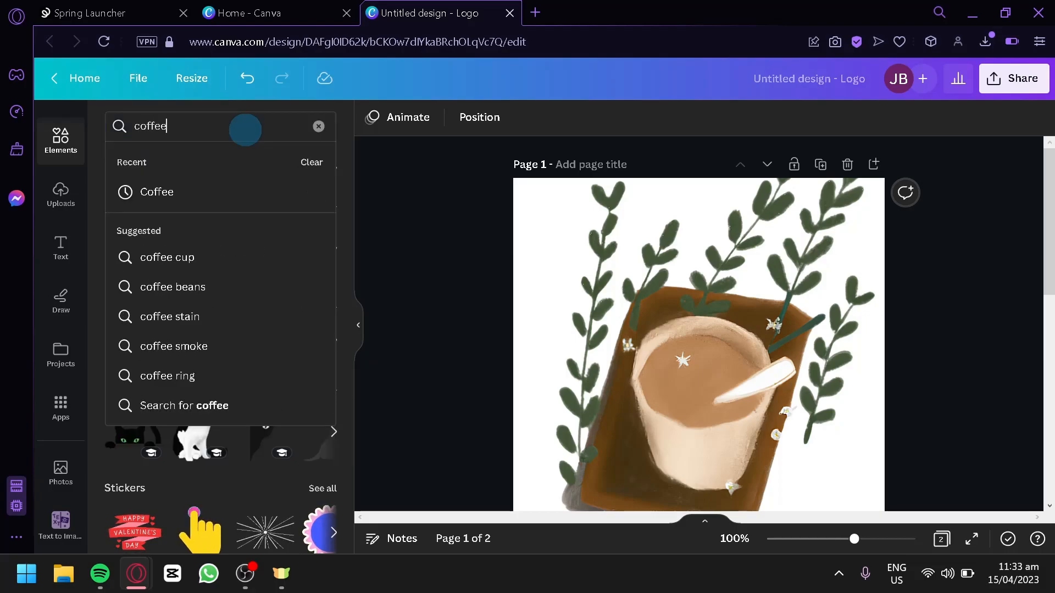
key("Return")
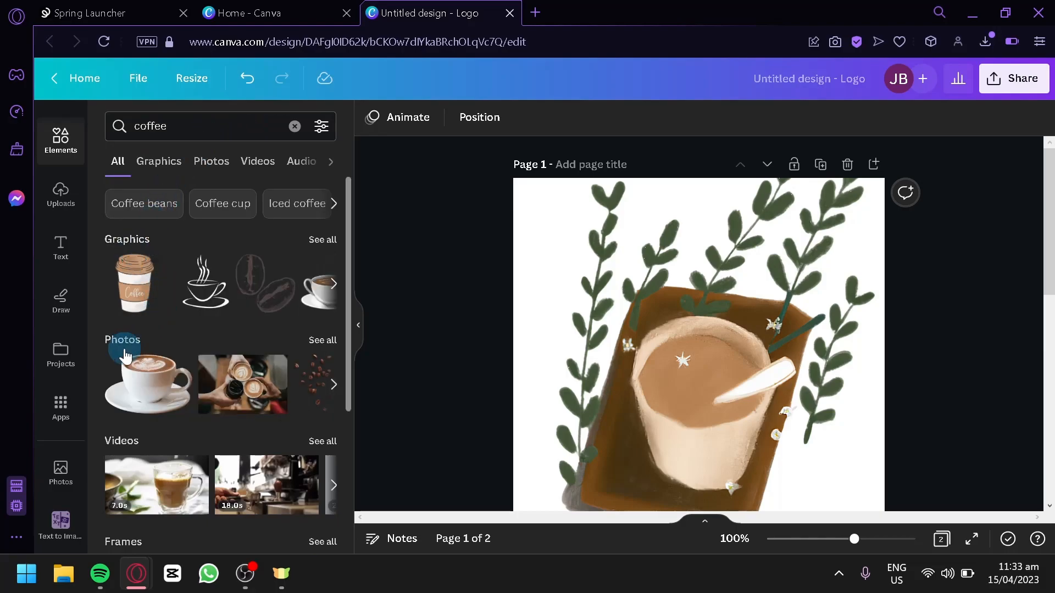
scroll(142, 369, "down", 5)
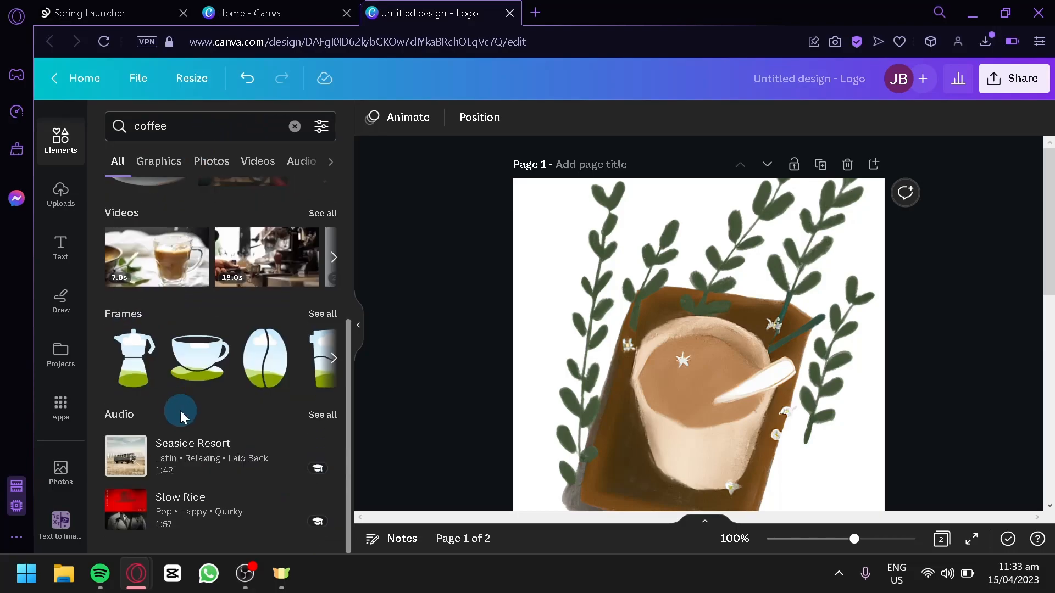
scroll(239, 427, "up", 5)
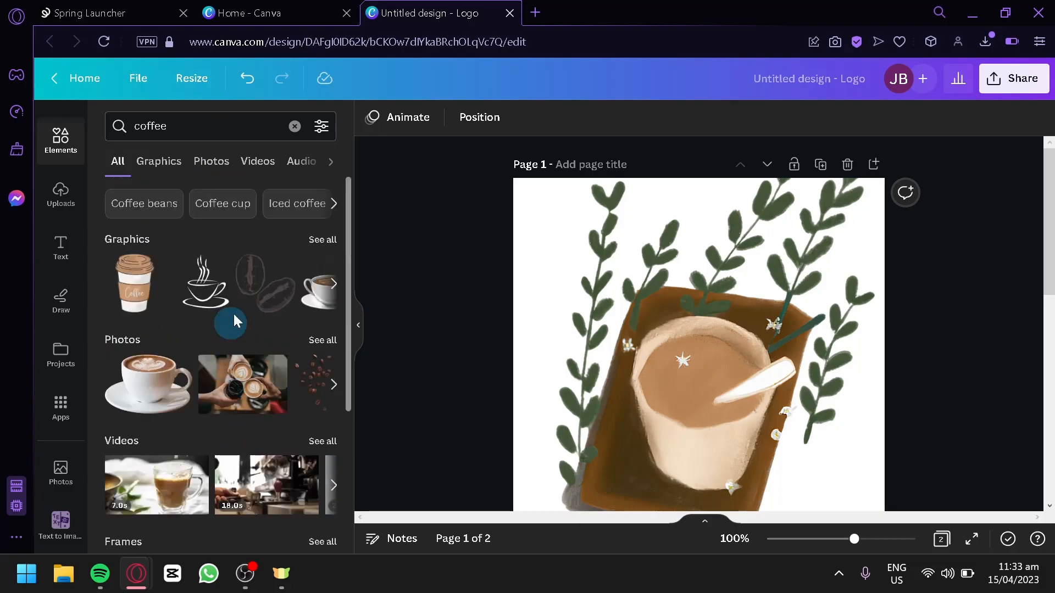
Show all coffee graphics and browse through them for a design to use.
left_click(331, 240)
scroll(307, 253, "down", 2)
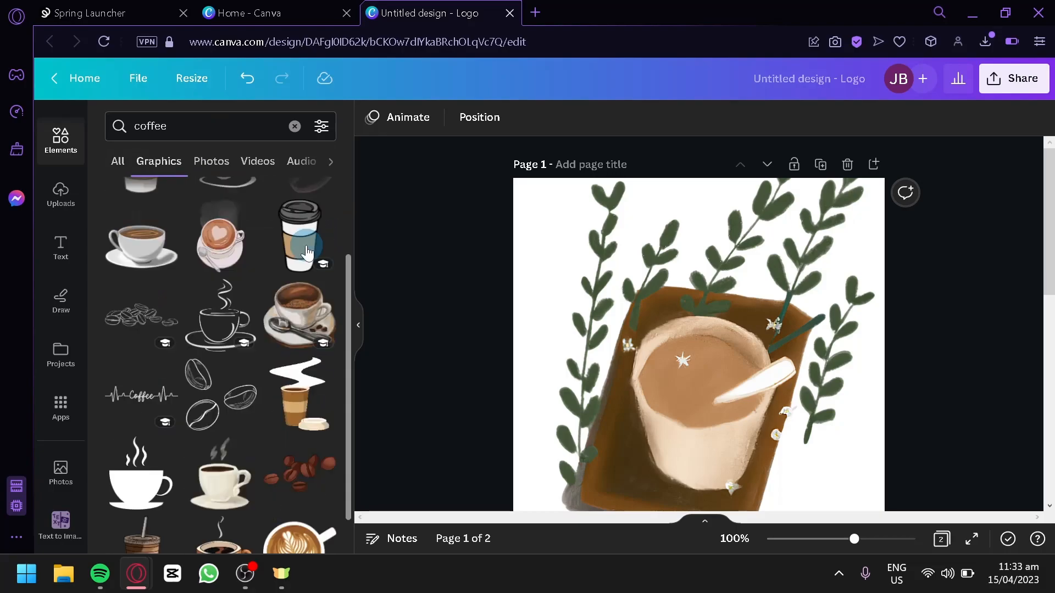
scroll(307, 253, "down", 10)
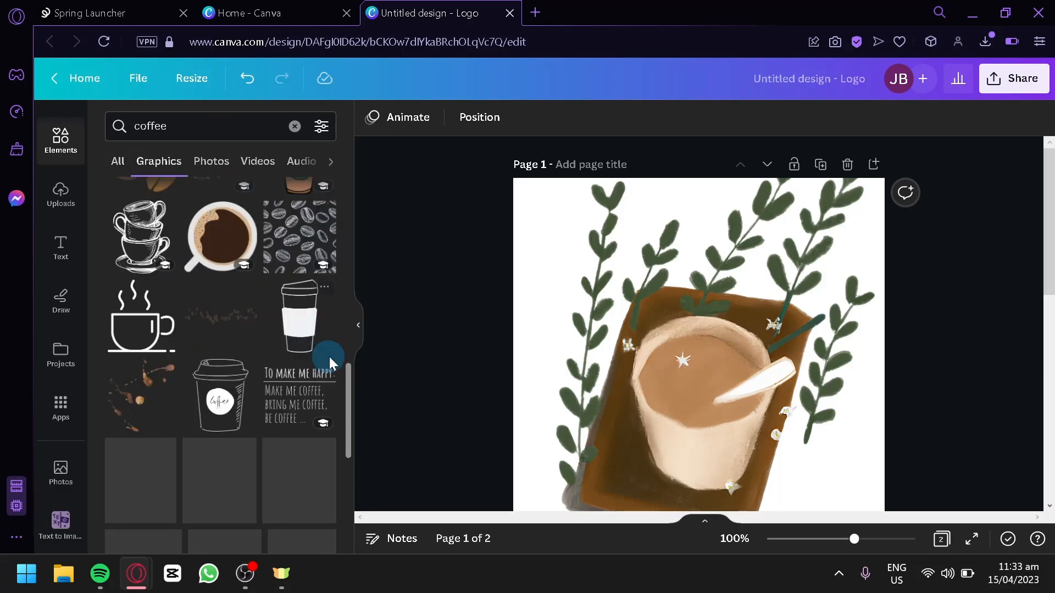
scroll(328, 364, "down", 3)
scroll(206, 331, "down", 1)
scroll(206, 330, "up", 2)
Try the "To make me happy" coffee quote graphic in the upper left of page 1 and delete it.
left_click(283, 297)
left_click_drag(709, 392, 619, 284)
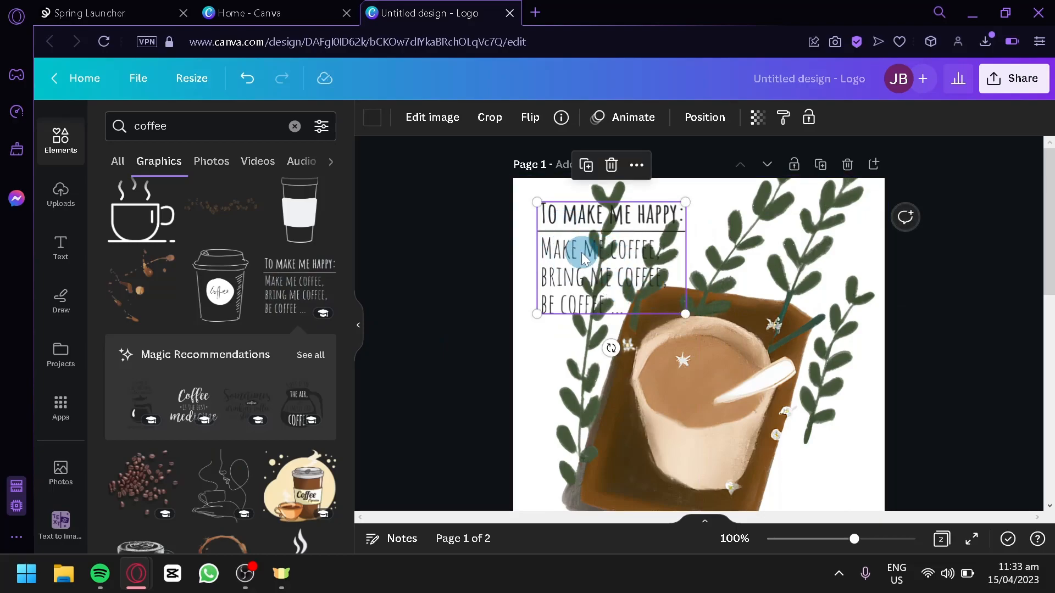
key("Delete")
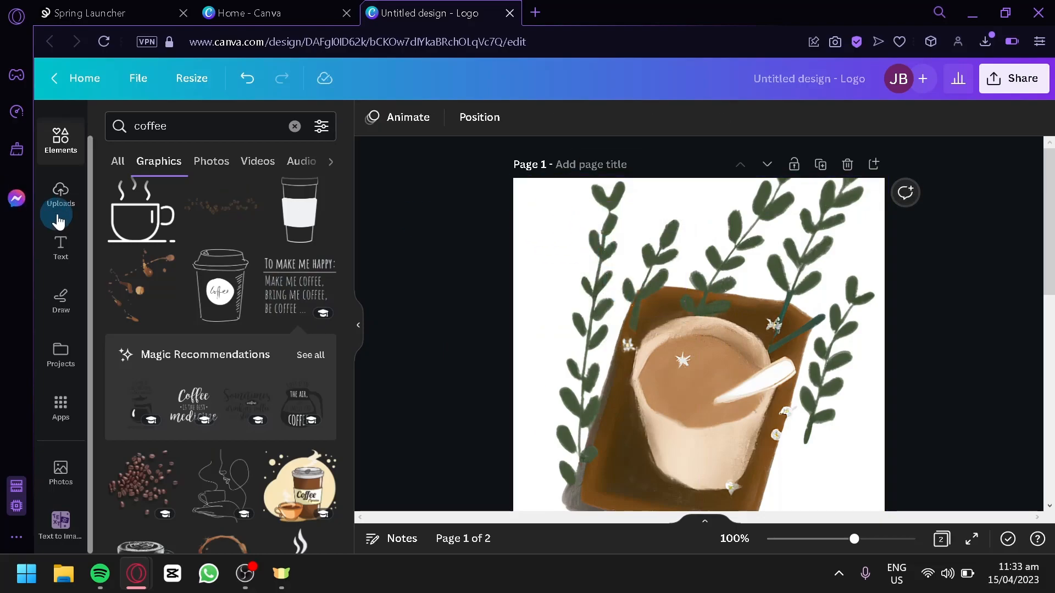
Browse the ready-made text styles, try the Steak Night style on page 1 and delete it.
left_click(60, 247)
scroll(242, 324, "down", 12)
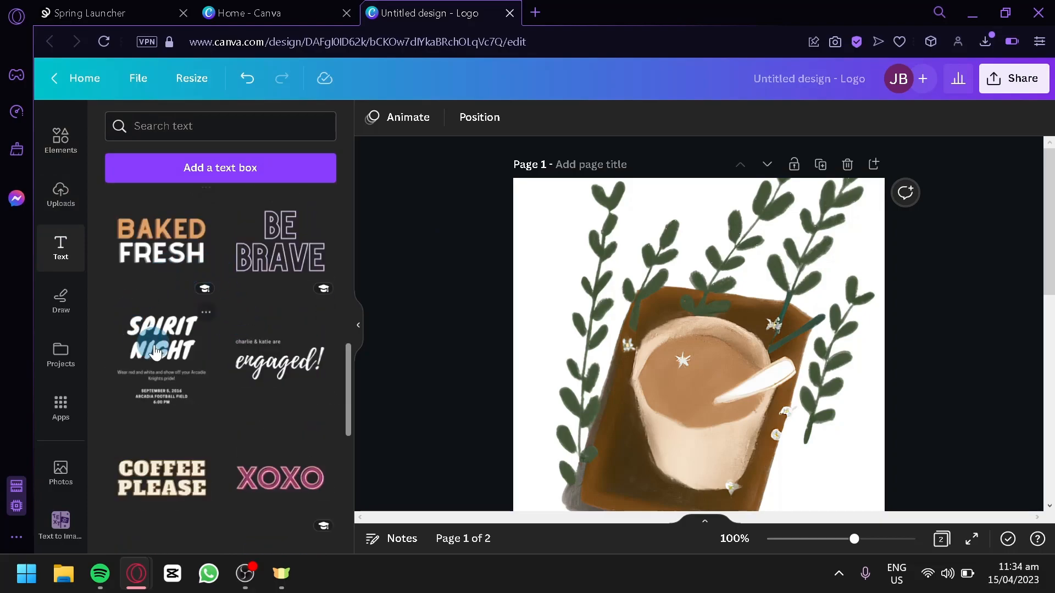
scroll(235, 329, "down", 8)
scroll(258, 350, "down", 4)
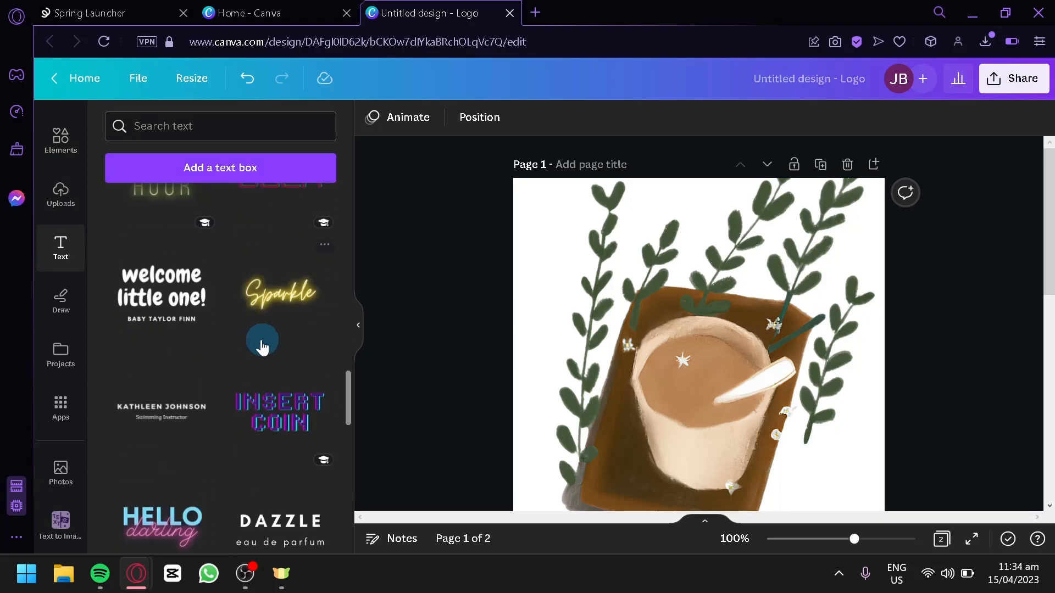
scroll(239, 364, "down", 10)
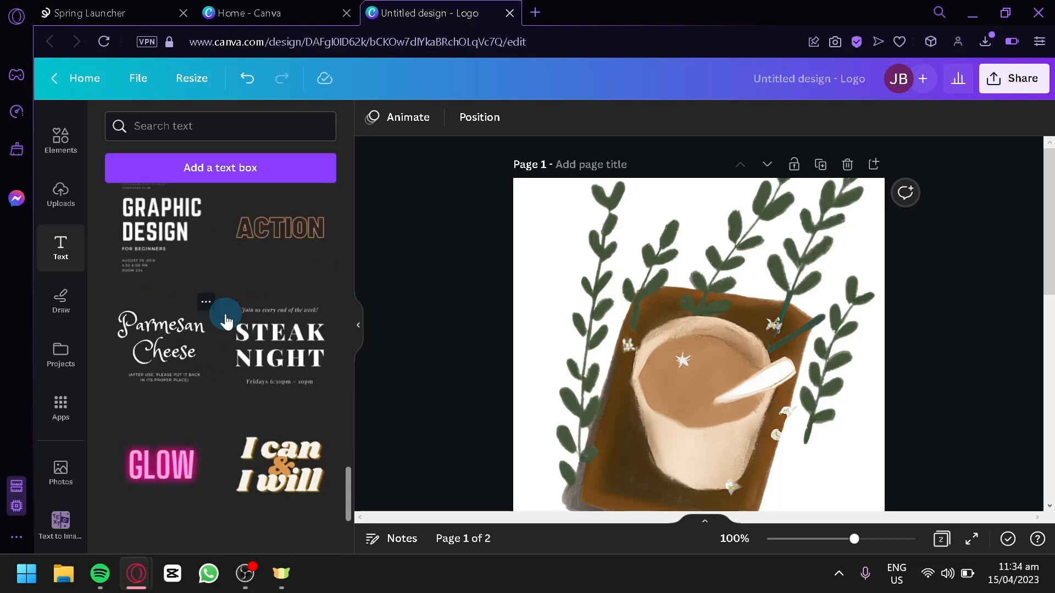
left_click(257, 339)
key("Delete")
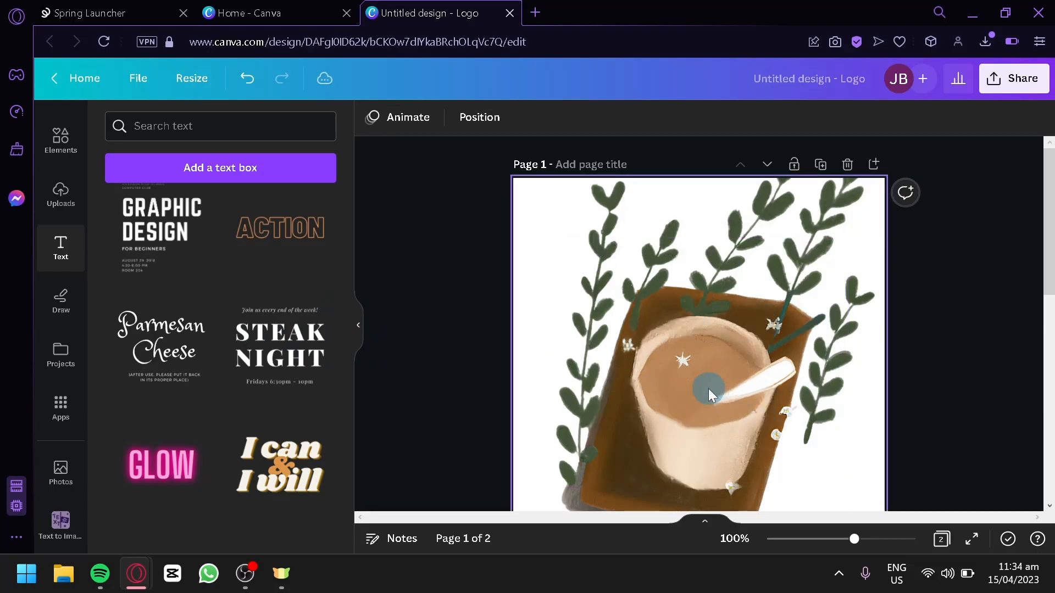
Download only page 2, the sleeping cat on pizza boxes, as a PNG and return to the Spring design editor.
scroll(494, 384, "down", 5)
left_click(366, 331)
scroll(840, 240, "up", 2)
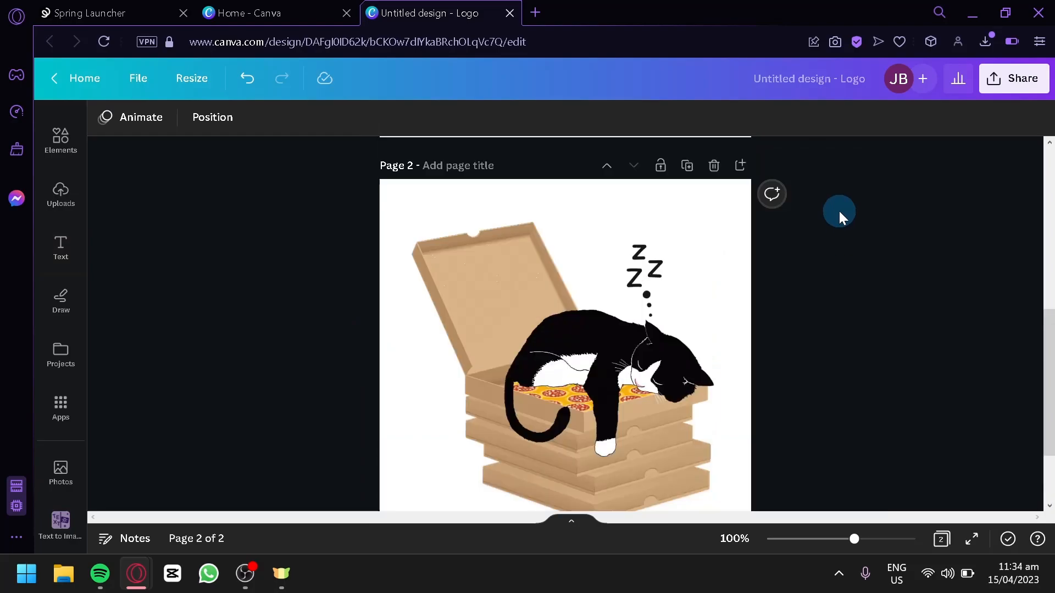
left_click(1010, 85)
scroll(901, 370, "down", 2)
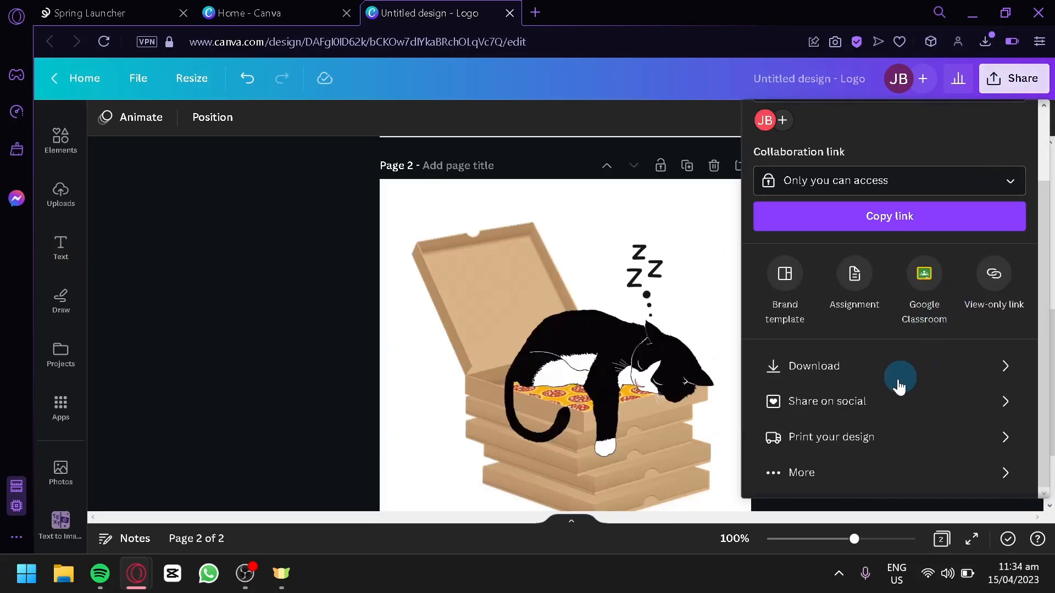
left_click(865, 374)
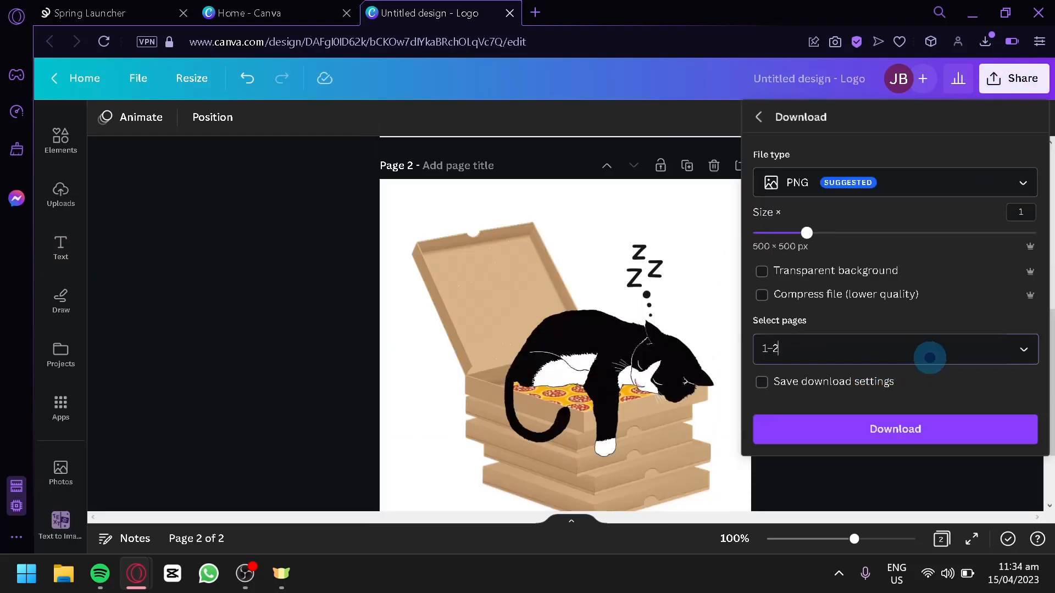
left_click(930, 352)
left_click(1016, 203)
left_click(948, 303)
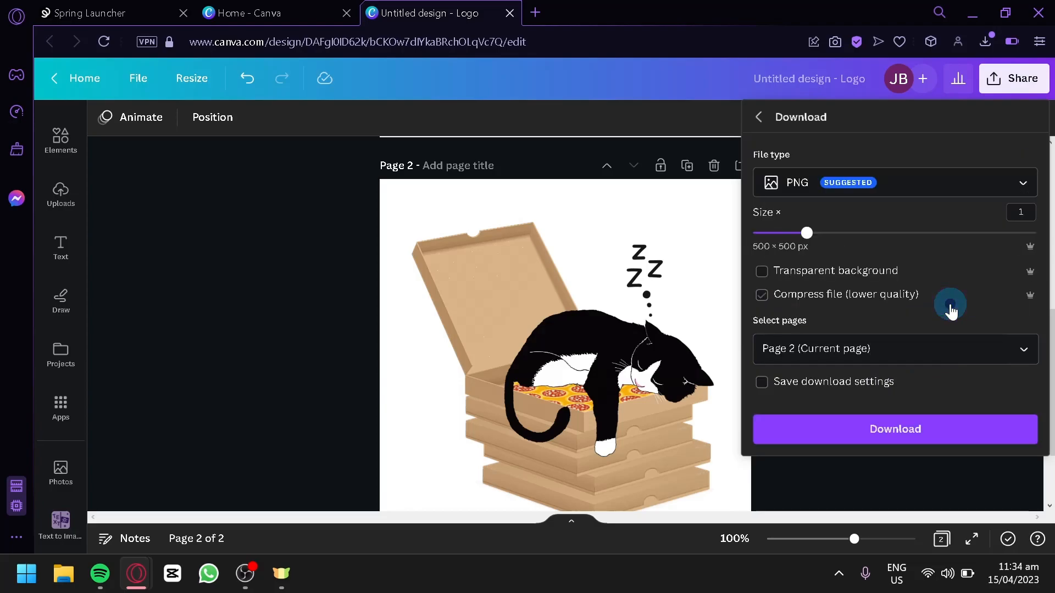
left_click(915, 439)
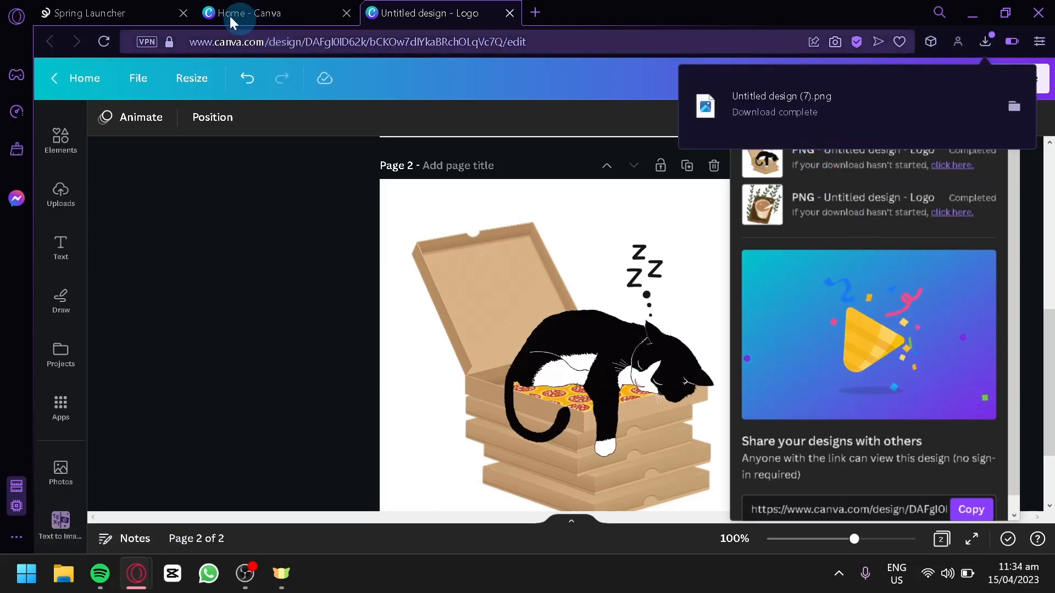
left_click(120, 8)
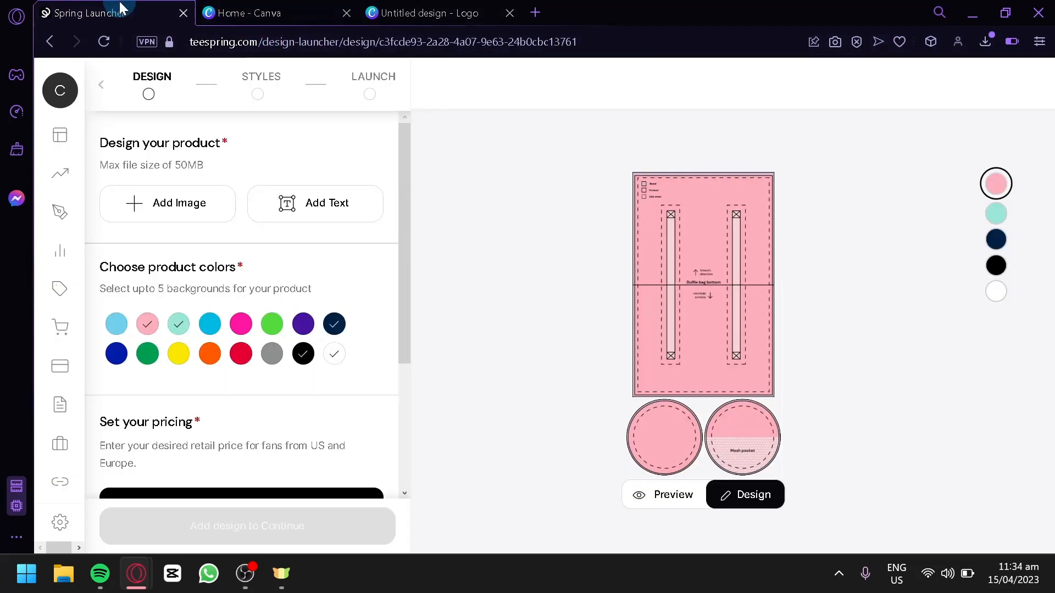
Place the downloaded Untitled design (7).png, the sleeping cat on a white background, on the duffle bag template.
left_click(158, 220)
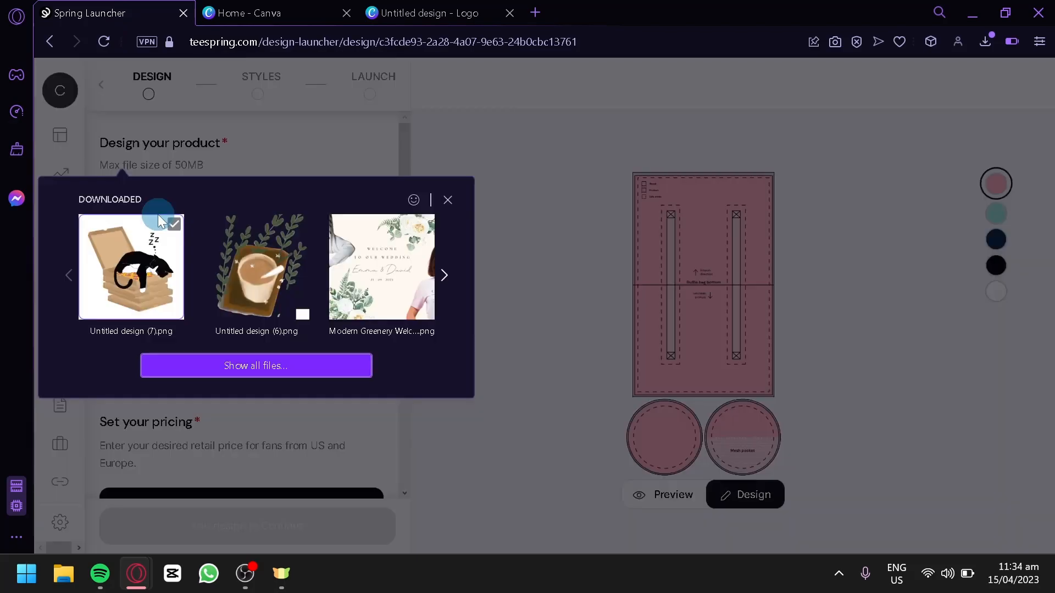
left_click(130, 269)
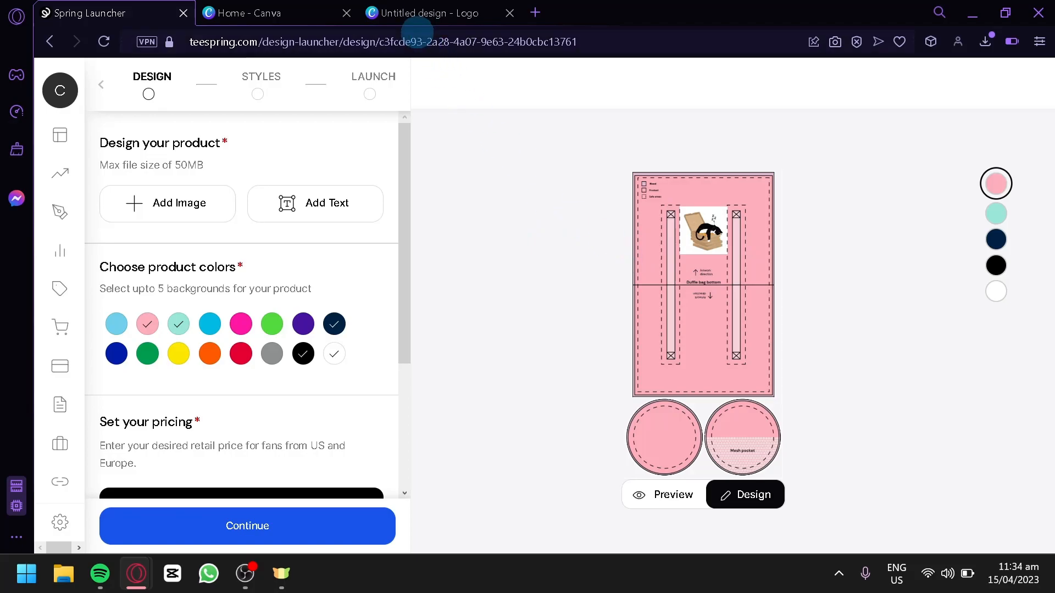
Switch to the Canva design, download all pages as PNG with a transparent background, and return to the Spring design editor.
left_click(423, 16)
left_click(995, 82)
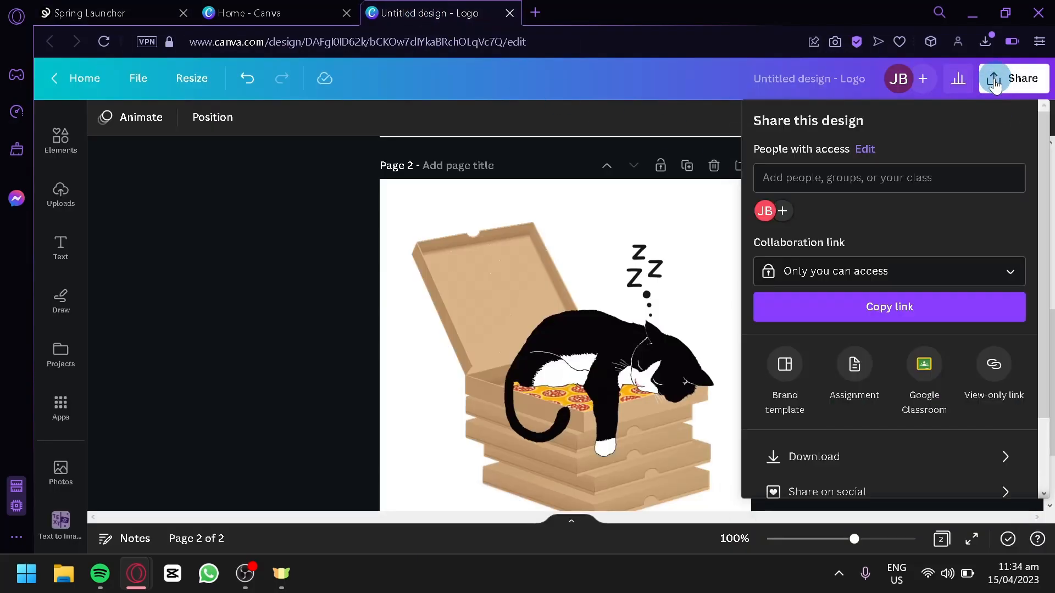
left_click(877, 446)
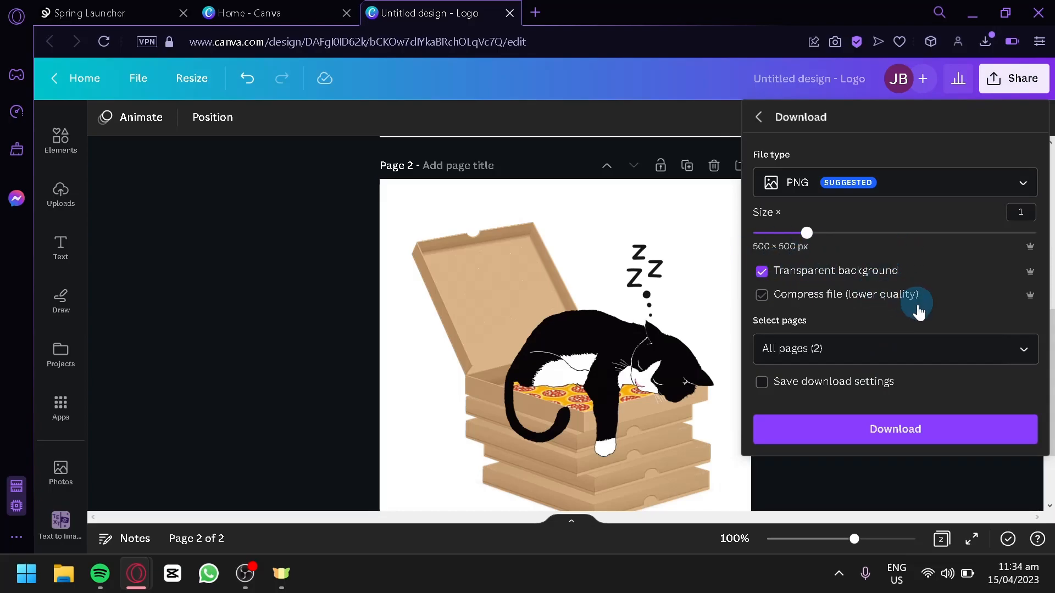
left_click(889, 448)
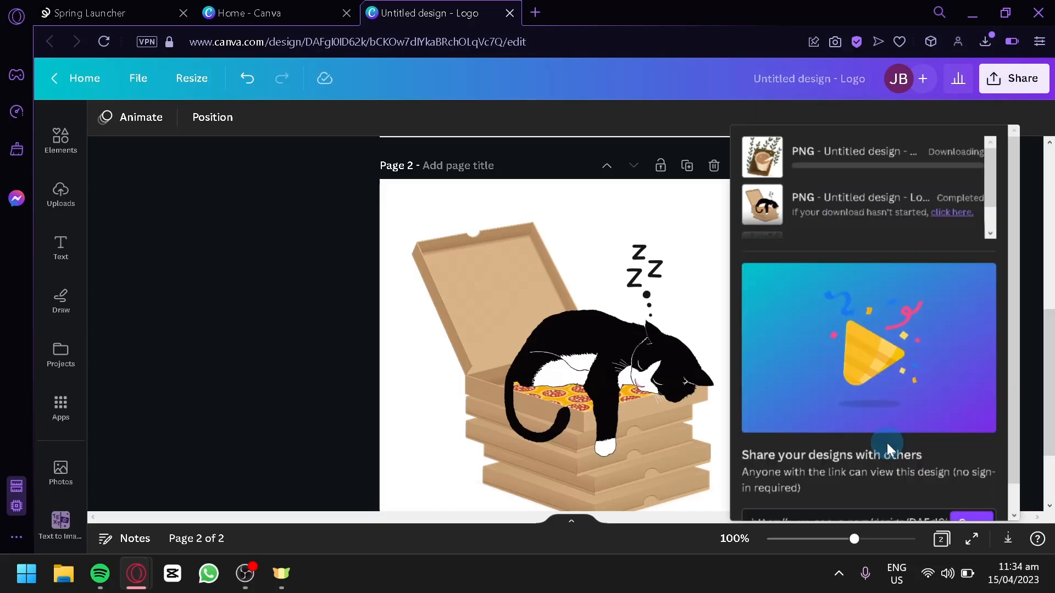
left_click(60, 7)
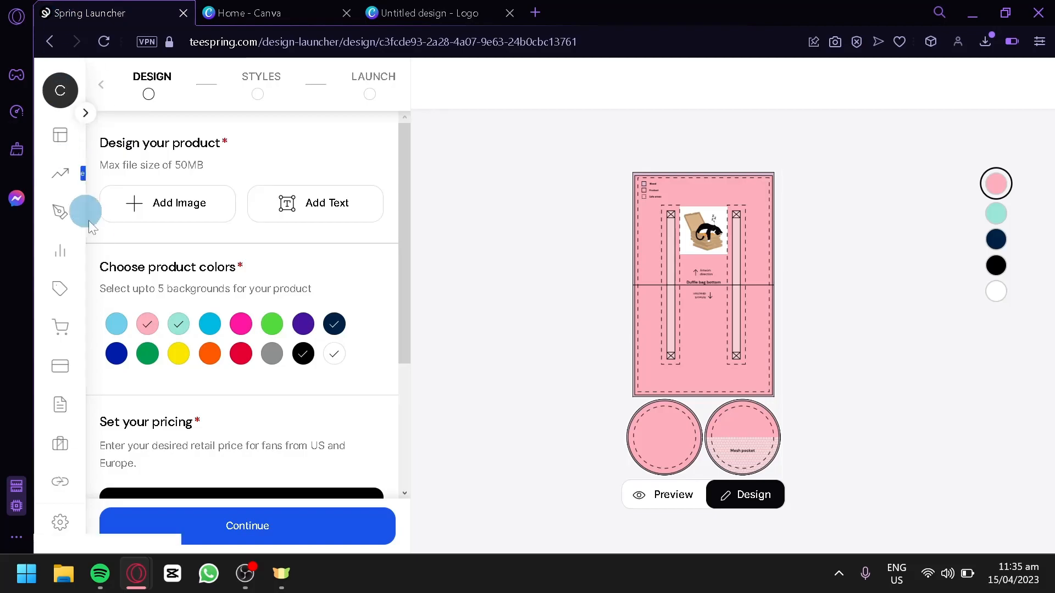
Delete the white-background cat image from the bag template and place the transparent version instead.
left_click(706, 230)
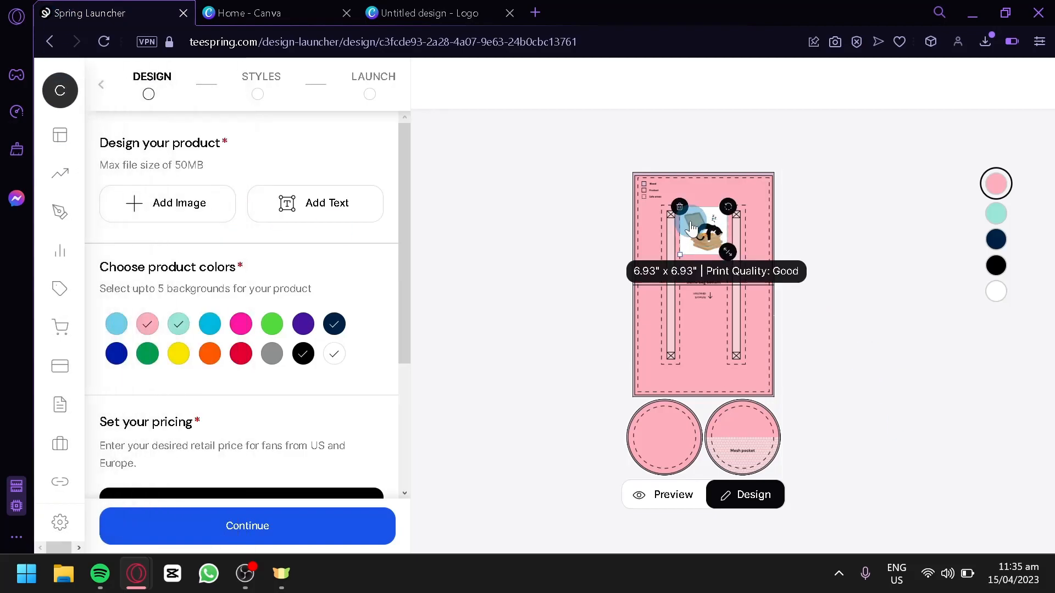
left_click(678, 203)
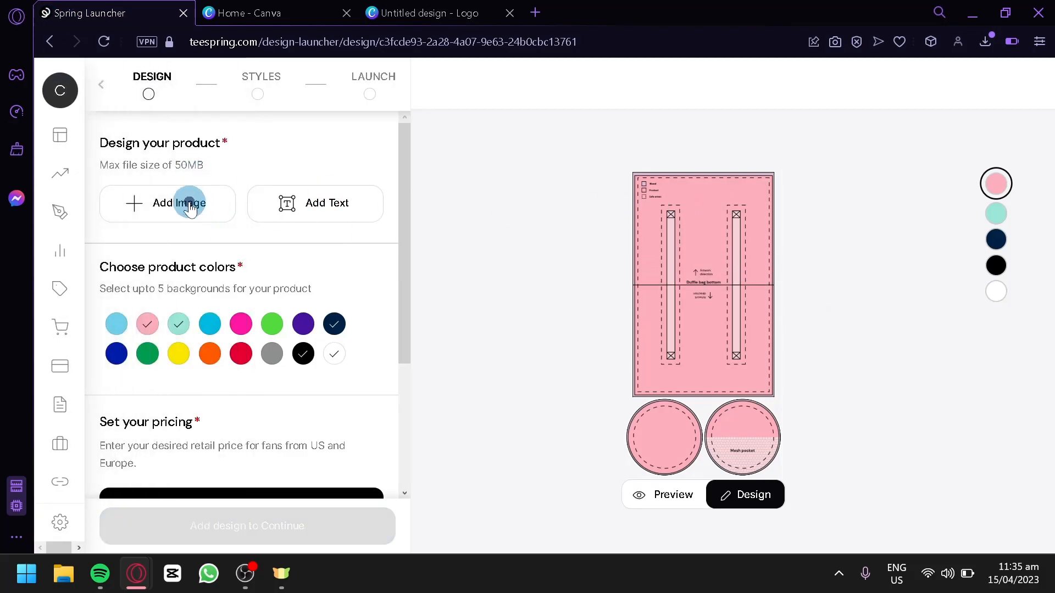
left_click(189, 204)
left_click(248, 280)
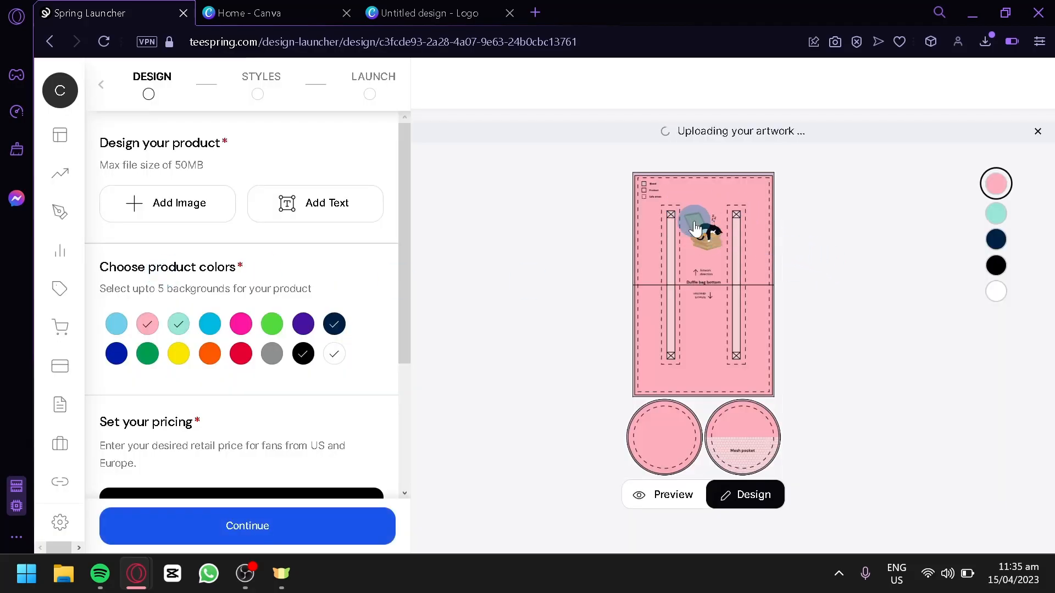
Try the cat artwork close to the top edge of the bag's main panel and preview the result.
left_click_drag(707, 231, 707, 209)
left_click(849, 302)
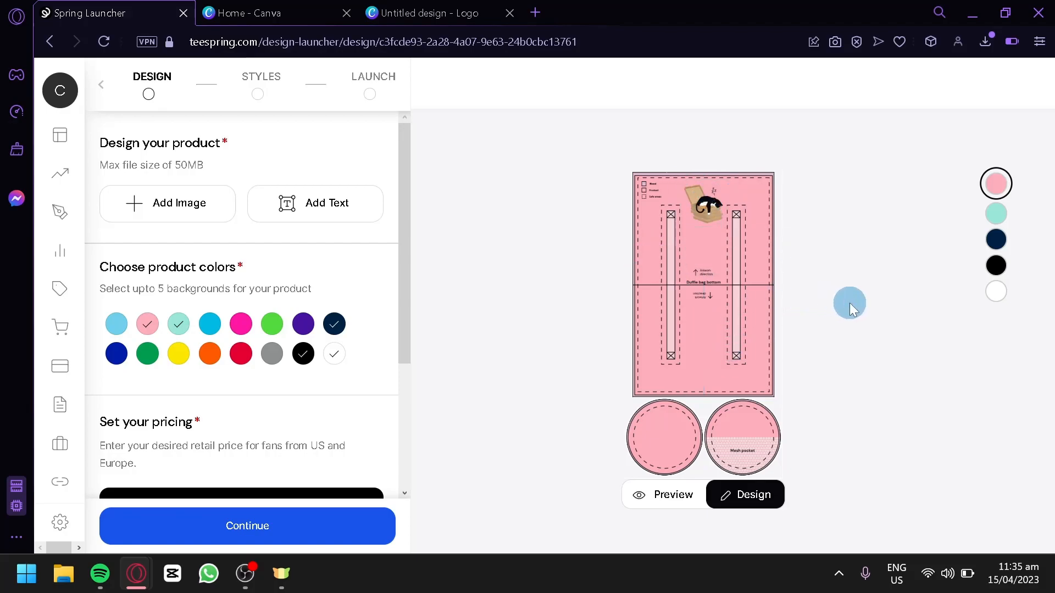
left_click(705, 202)
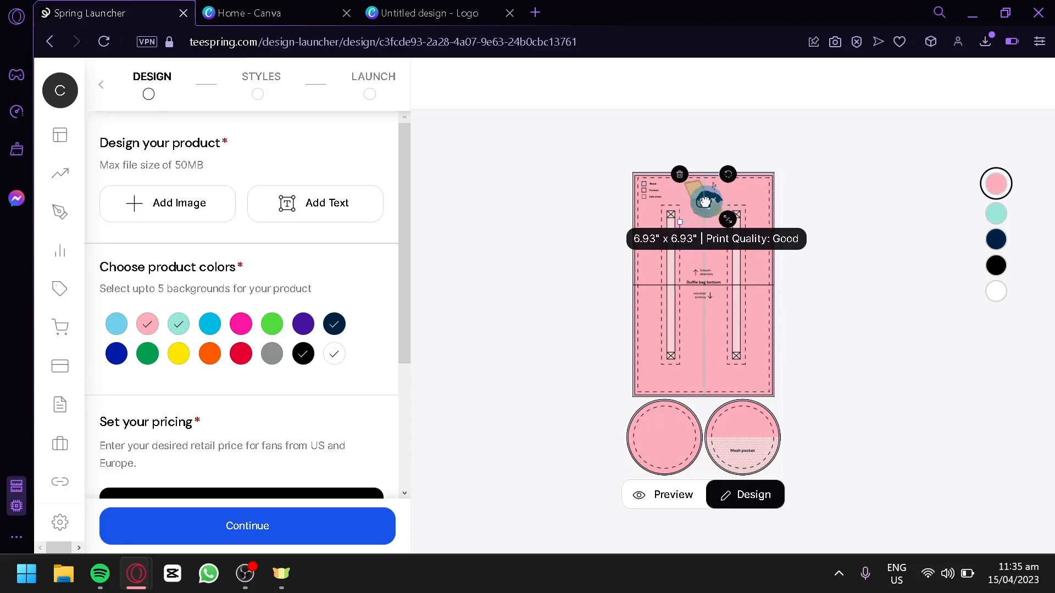
left_click(691, 294)
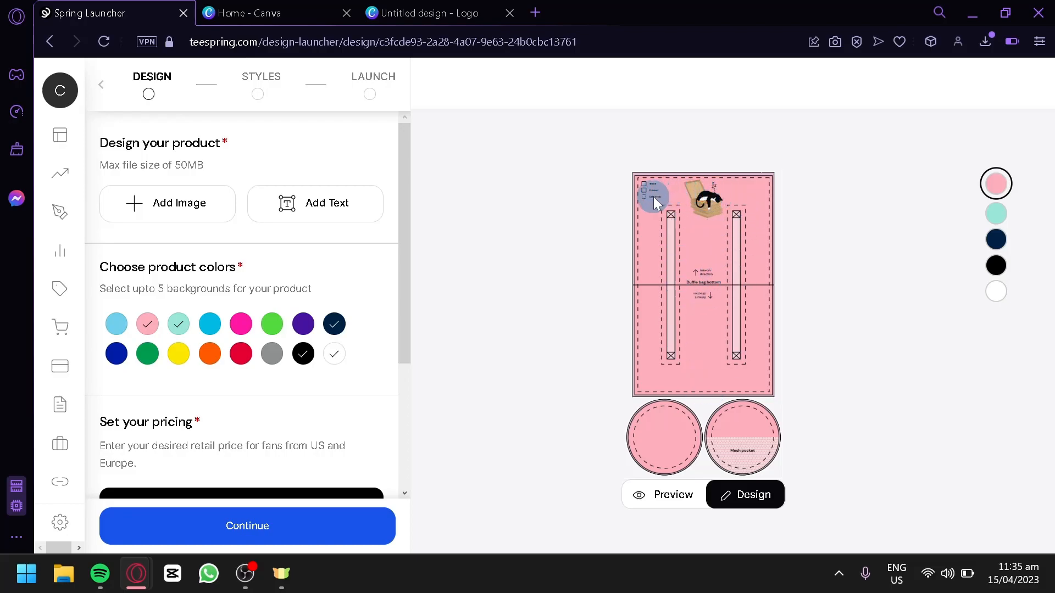
scroll(774, 343, "up", 3)
scroll(761, 344, "down", 3)
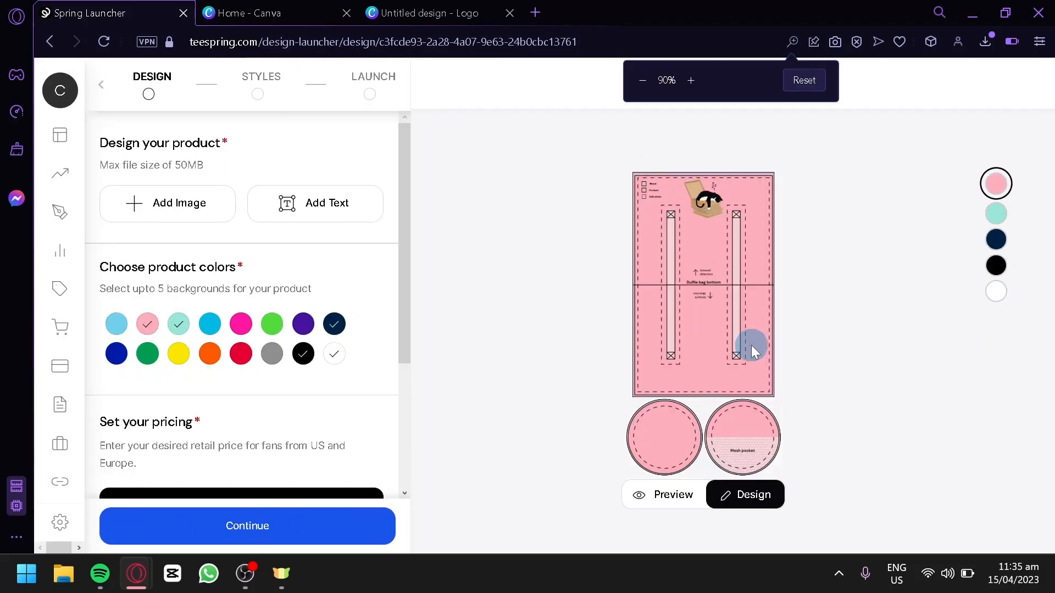
left_click(675, 496)
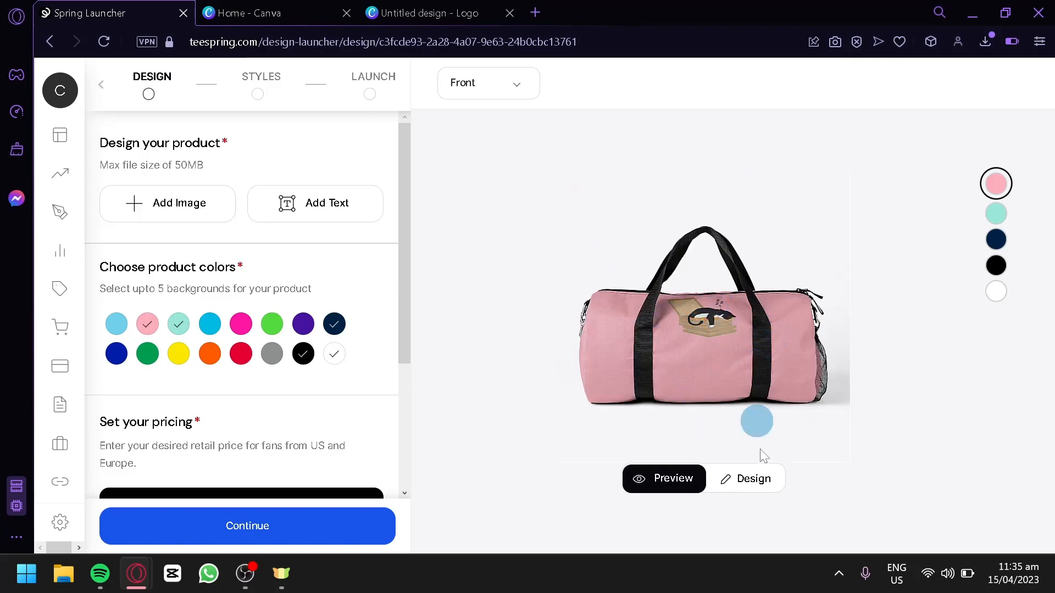
Centre the cat artwork between the straps on the upper half of the panel and add an upside-down copy on the lower half.
left_click(754, 479)
left_click_drag(714, 214, 705, 233)
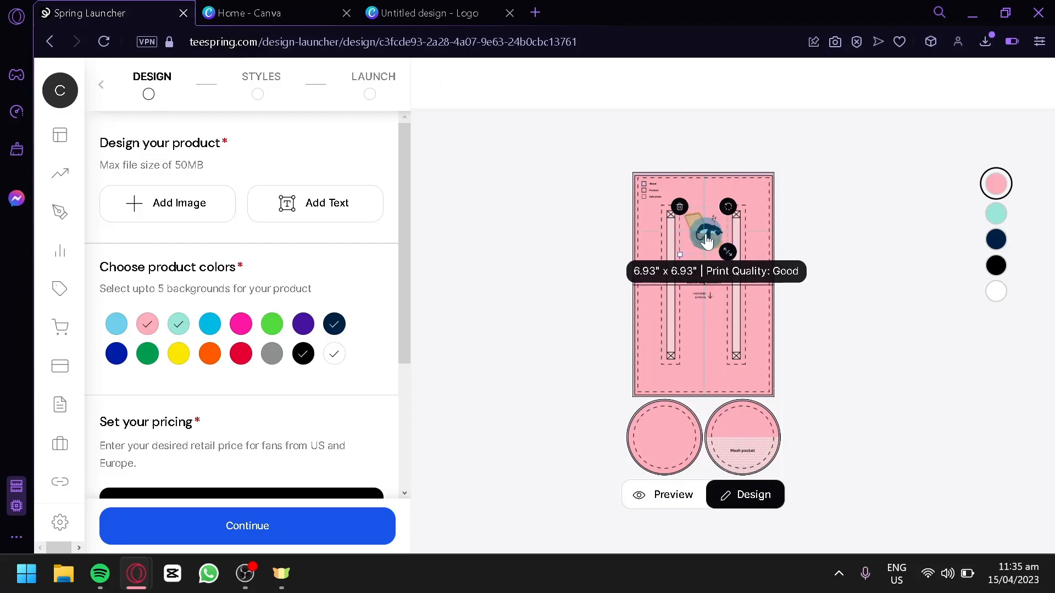
left_click(208, 216)
left_click(173, 283)
left_click(735, 217)
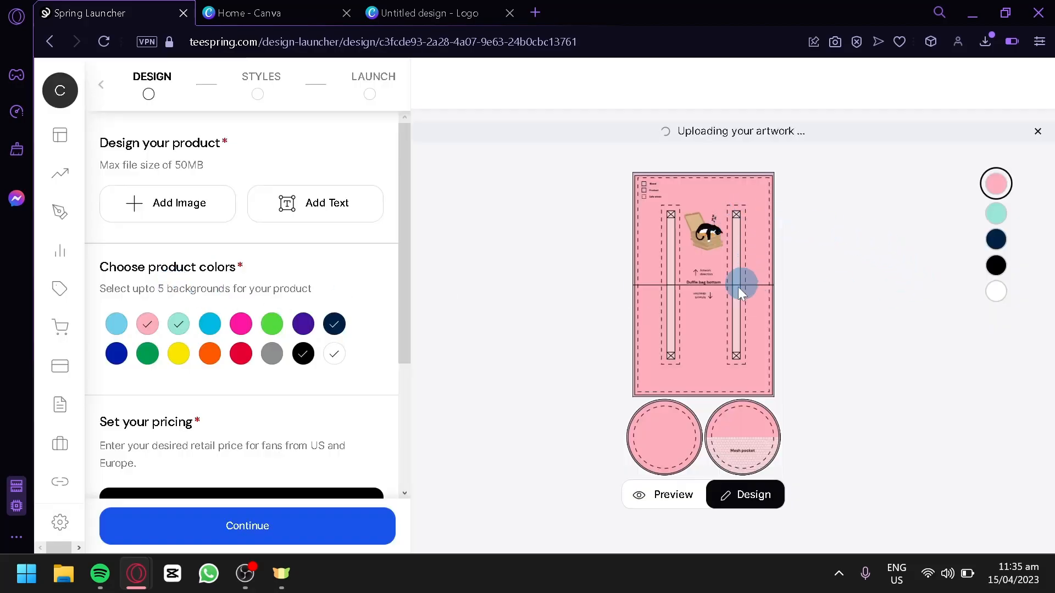
left_click_drag(714, 241, 608, 441)
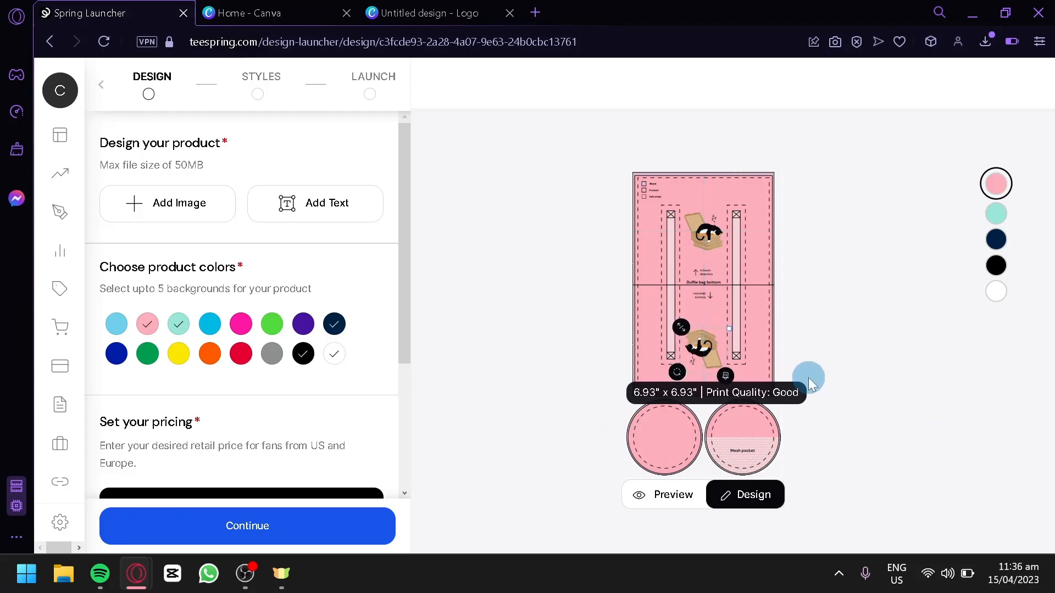
left_click_drag(717, 343, 706, 324)
left_click(689, 449)
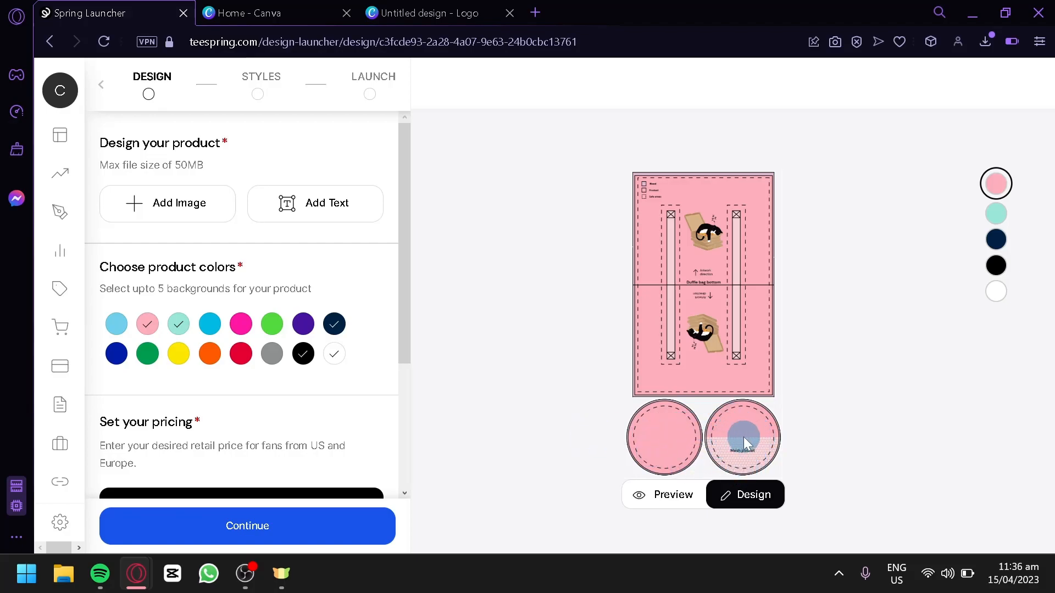
Add the text "Cat Pizza" to the round end panel without the mesh pocket and shrink it to about 7.5 by 2.1 inches.
left_click(312, 220)
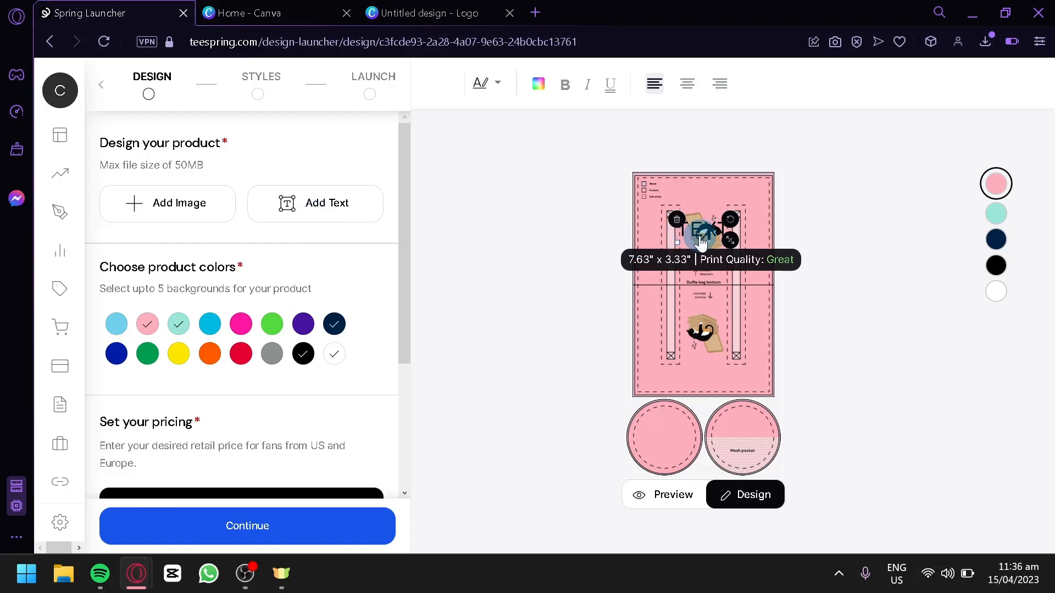
left_click_drag(704, 237, 662, 441)
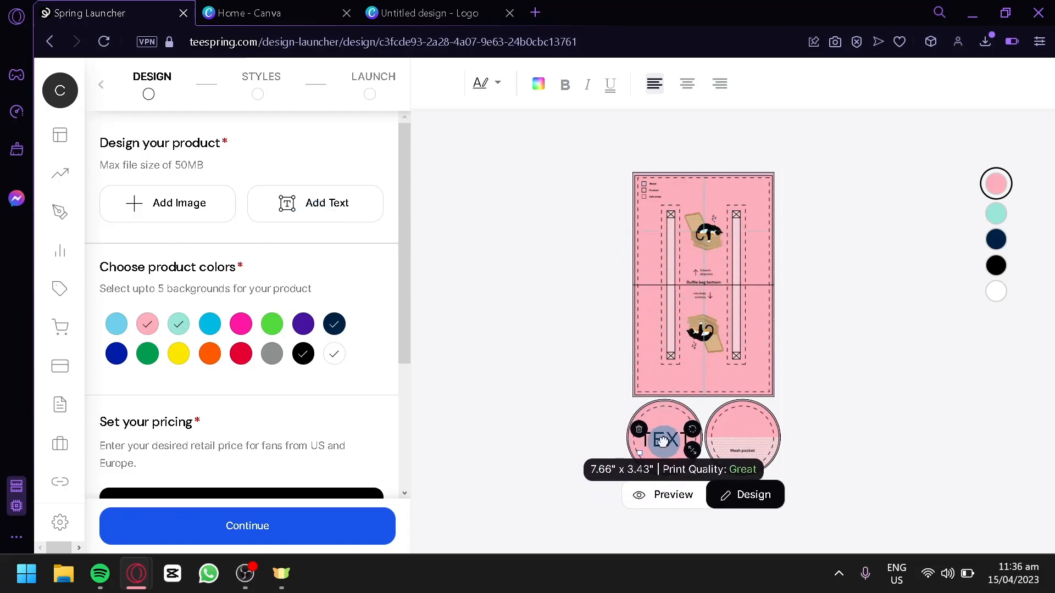
double_click(662, 441)
left_click(661, 505)
type("Ca")
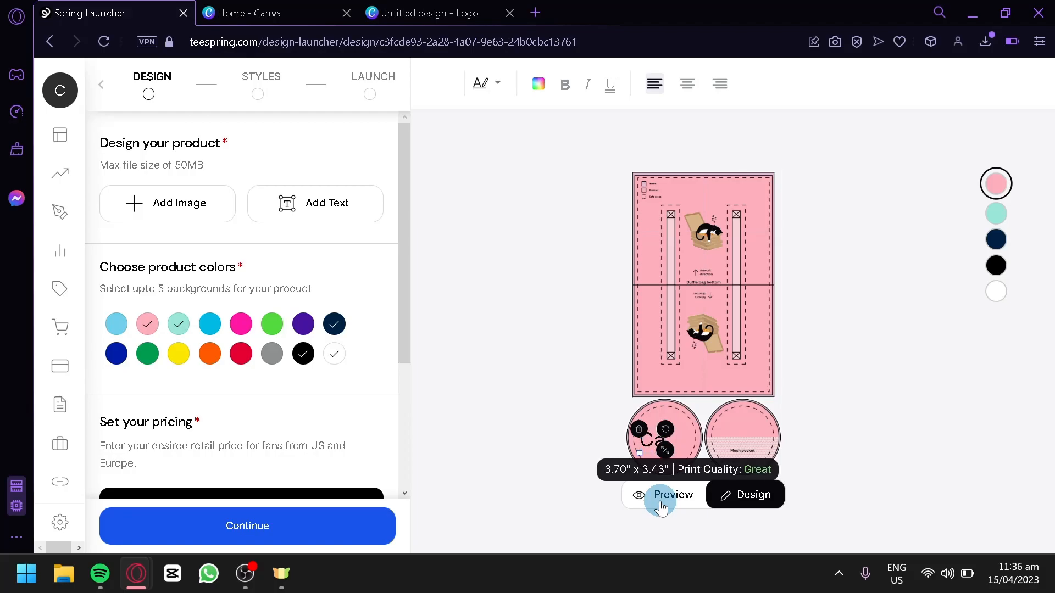
type("t Piz")
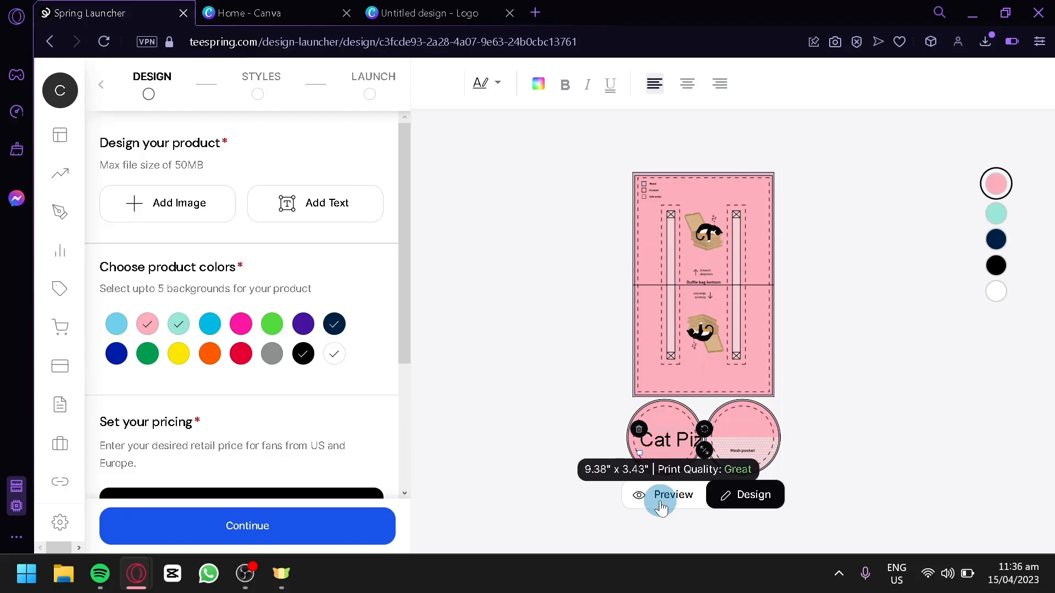
type("za")
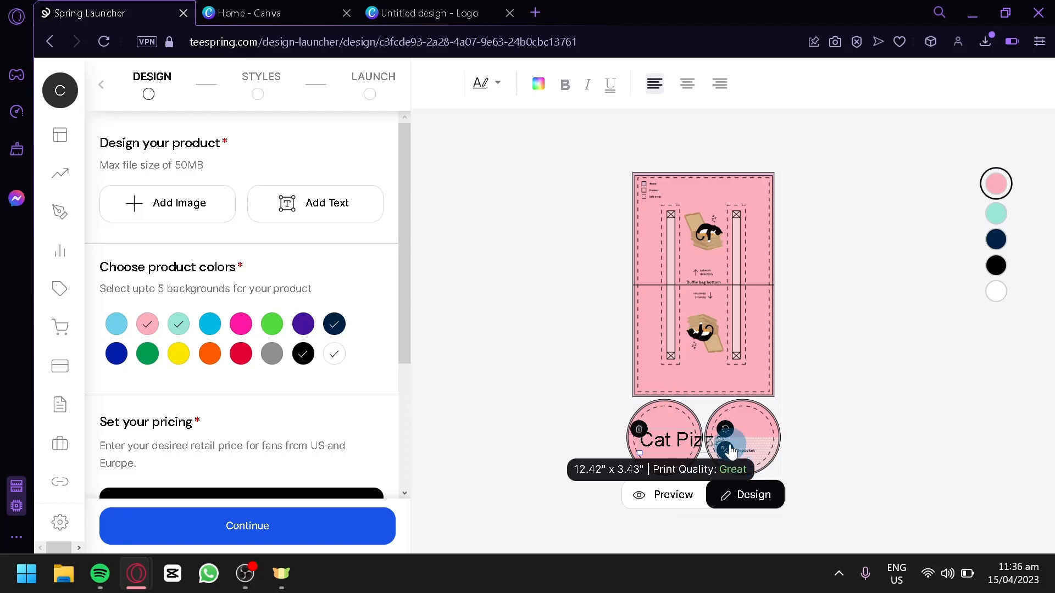
left_click_drag(725, 446, 670, 440)
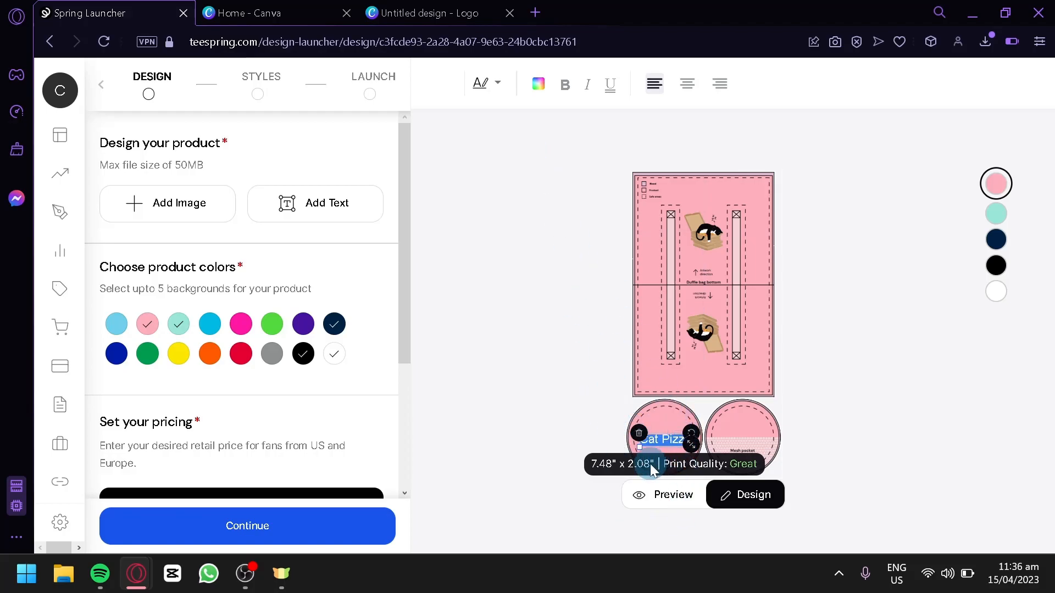
Change the "Cat Pizza" text to a thin handwritten font and centre it on its round end panel.
left_click(492, 87)
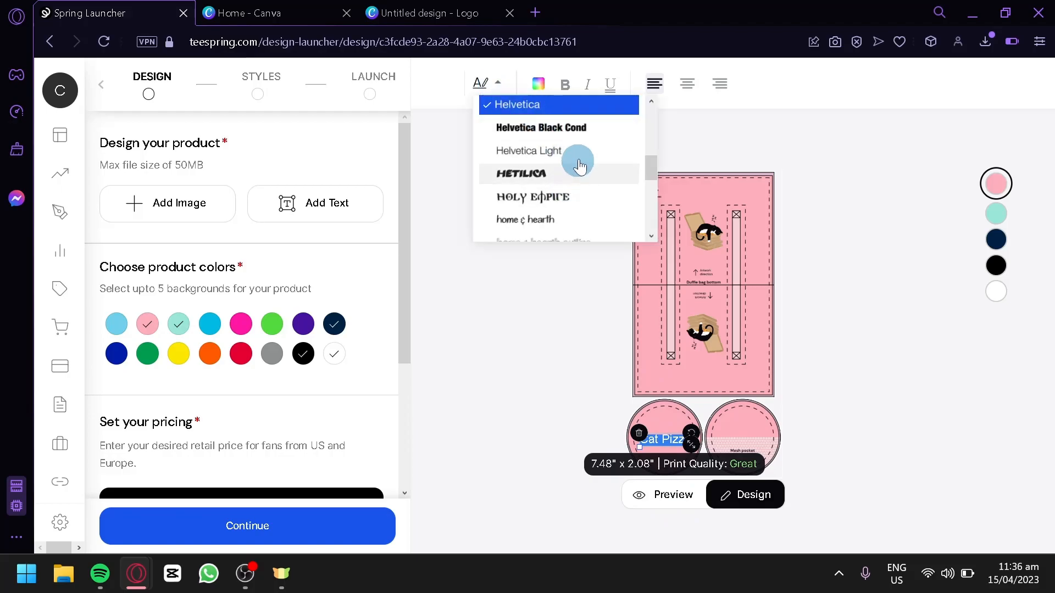
scroll(550, 165, "down", 3)
left_click(548, 226)
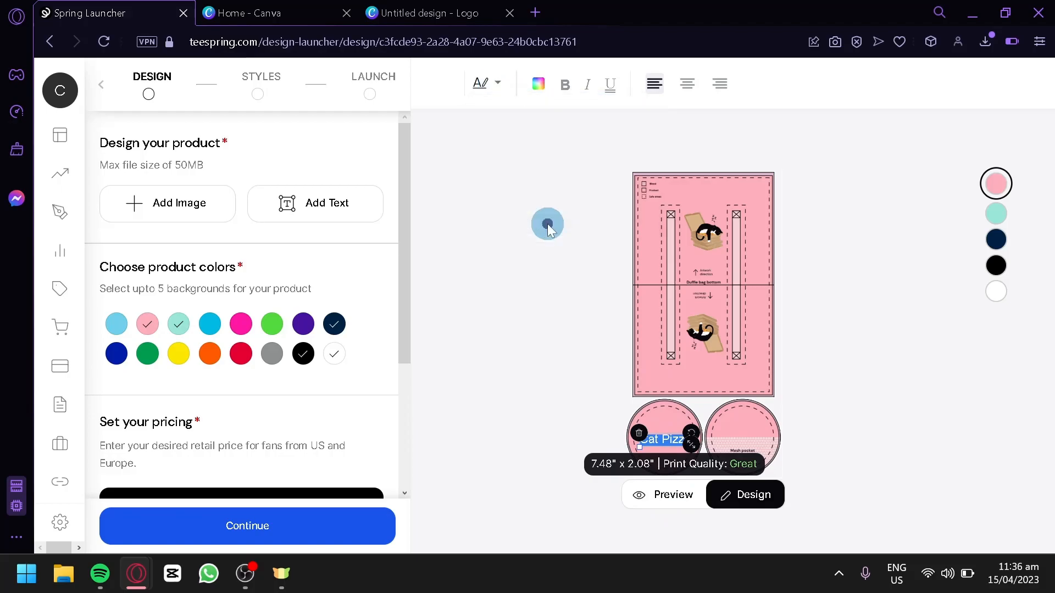
left_click_drag(671, 457, 666, 435)
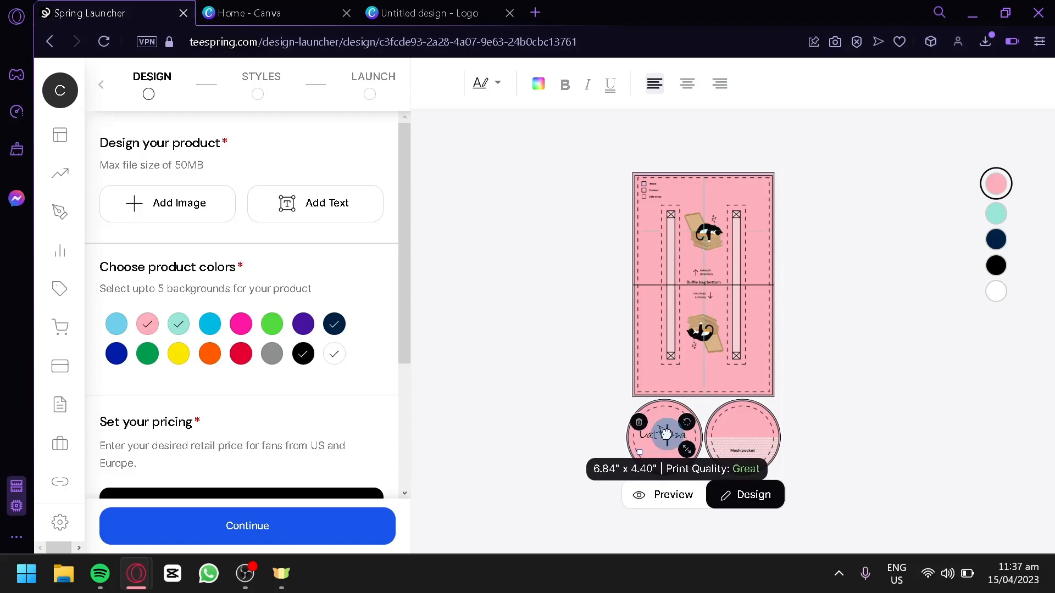
left_click(816, 426)
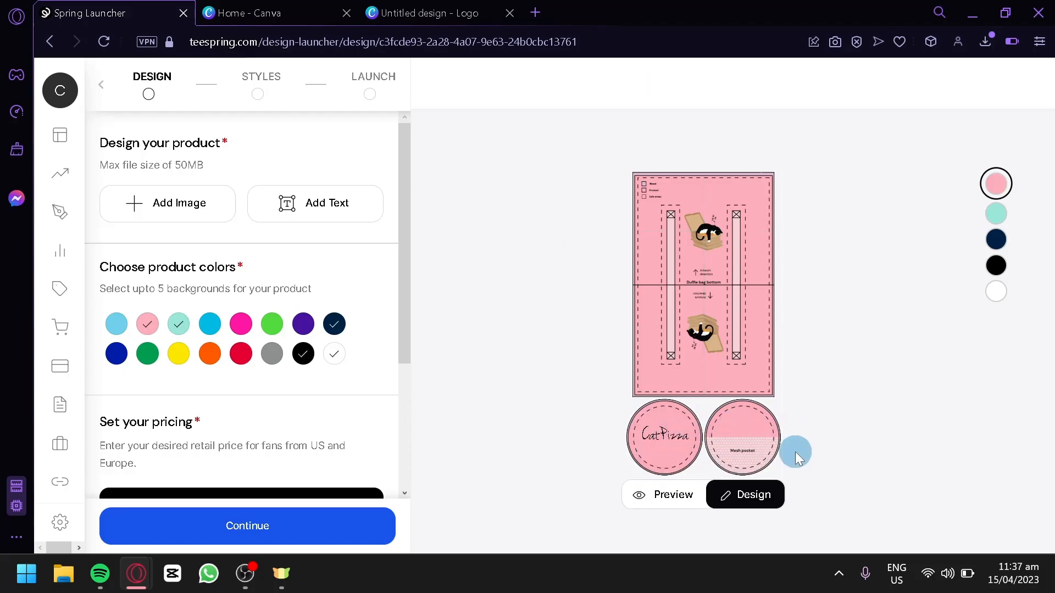
left_click(669, 437)
Preview the bag in pink, mint and black, and replace black with light blue among the product colors.
left_click(673, 496)
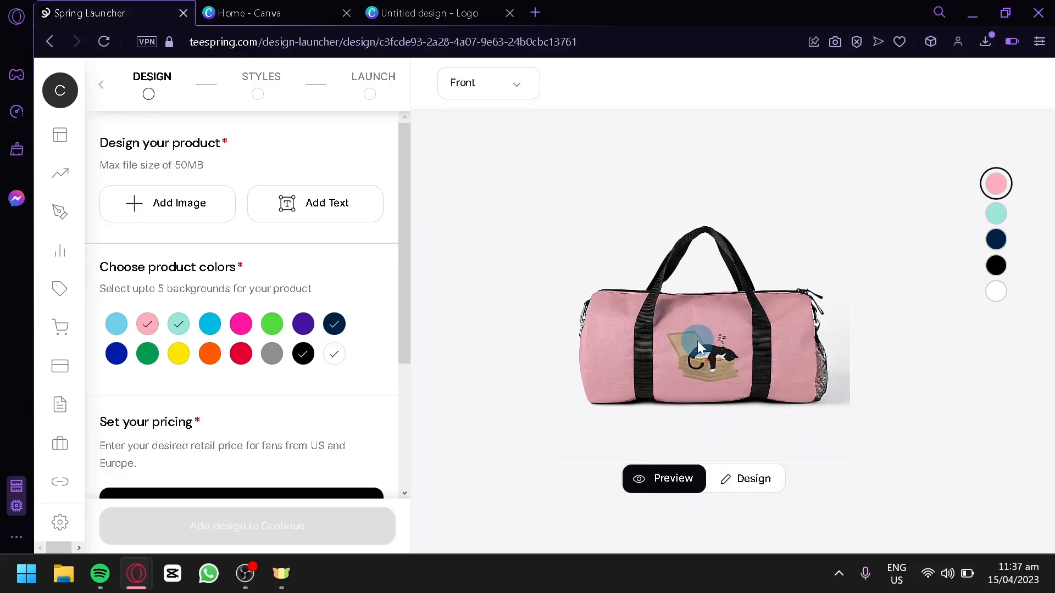
left_click(999, 224)
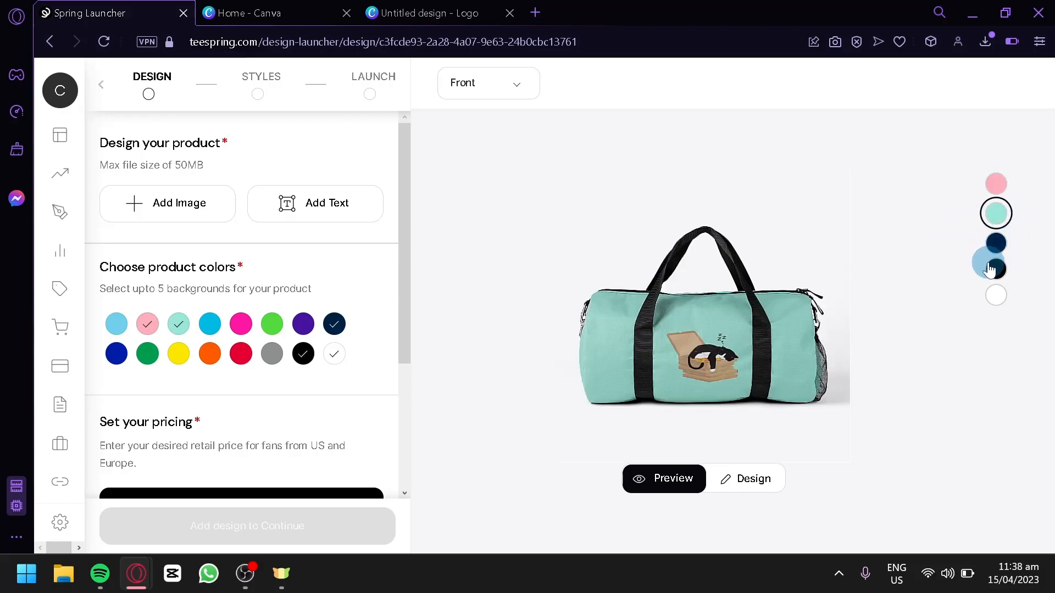
left_click(997, 279)
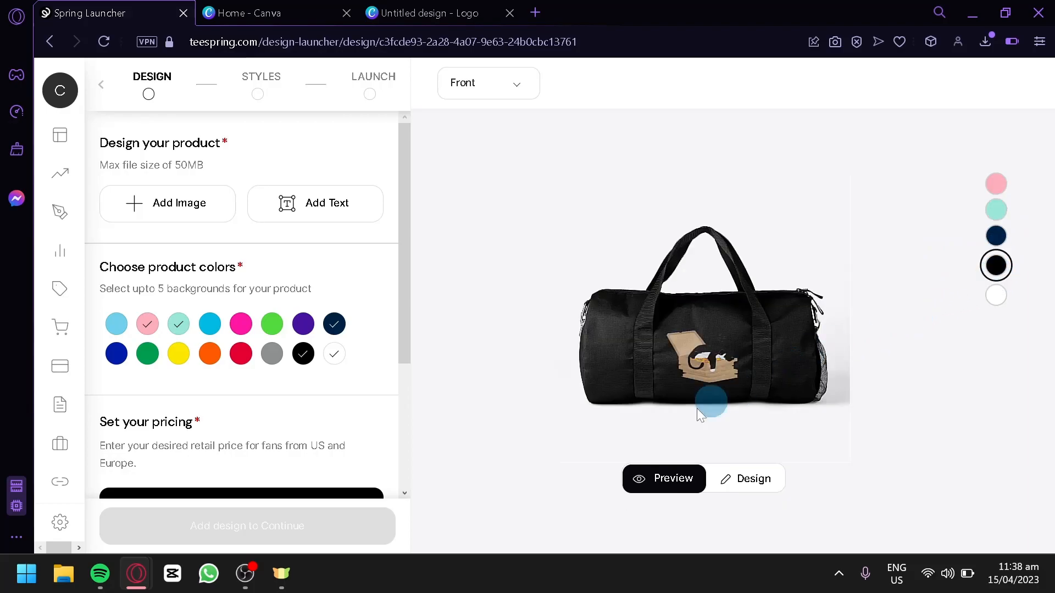
left_click(303, 354)
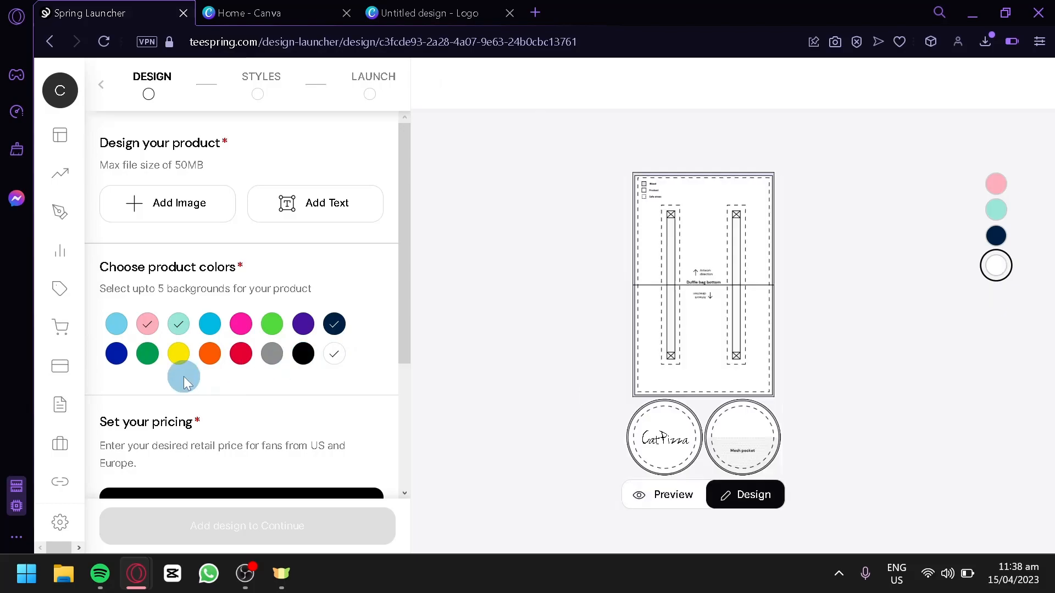
left_click(117, 325)
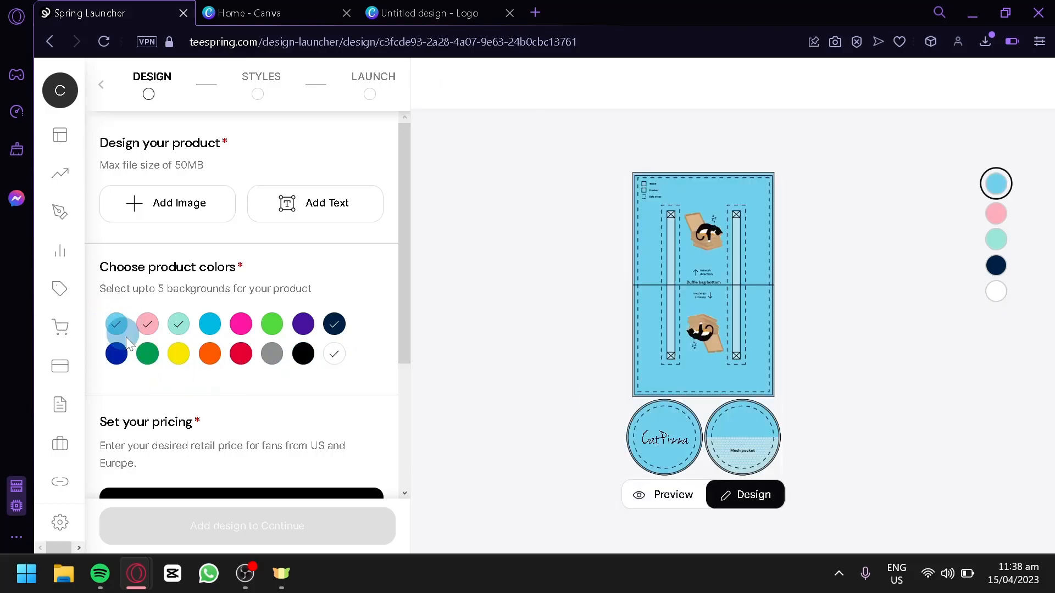
Set the duffle bag's US retail price to $60.99.
scroll(323, 398, "down", 3)
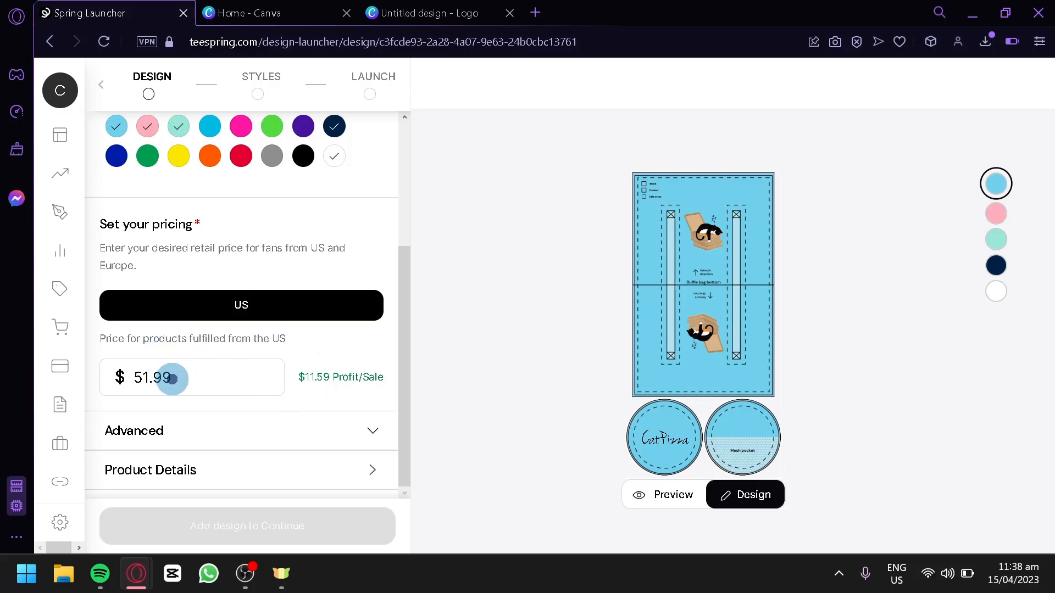
left_click_drag(177, 379, 129, 378)
left_click(166, 379)
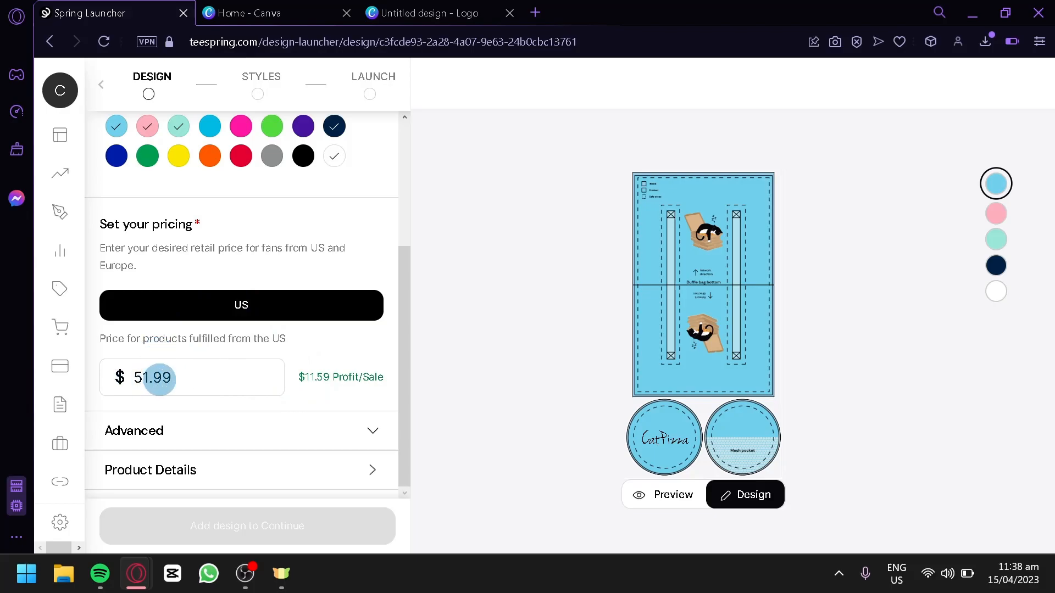
left_click(147, 378)
key("BackSpace")
key("BackSpace")
type("60")
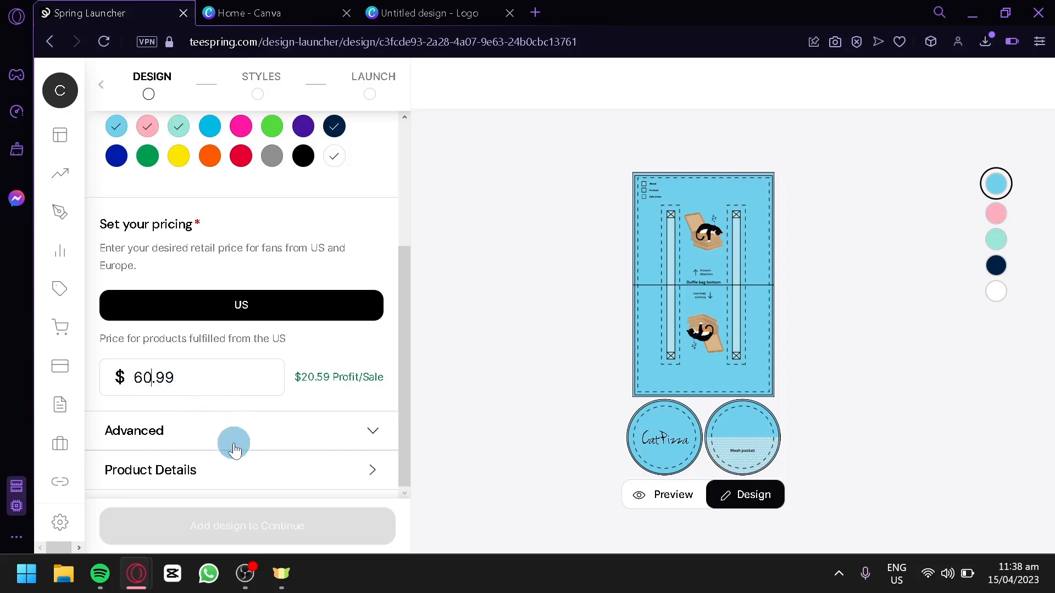
Open the advanced showcase options, try the back and side featured views, and select the front view.
left_click(372, 430)
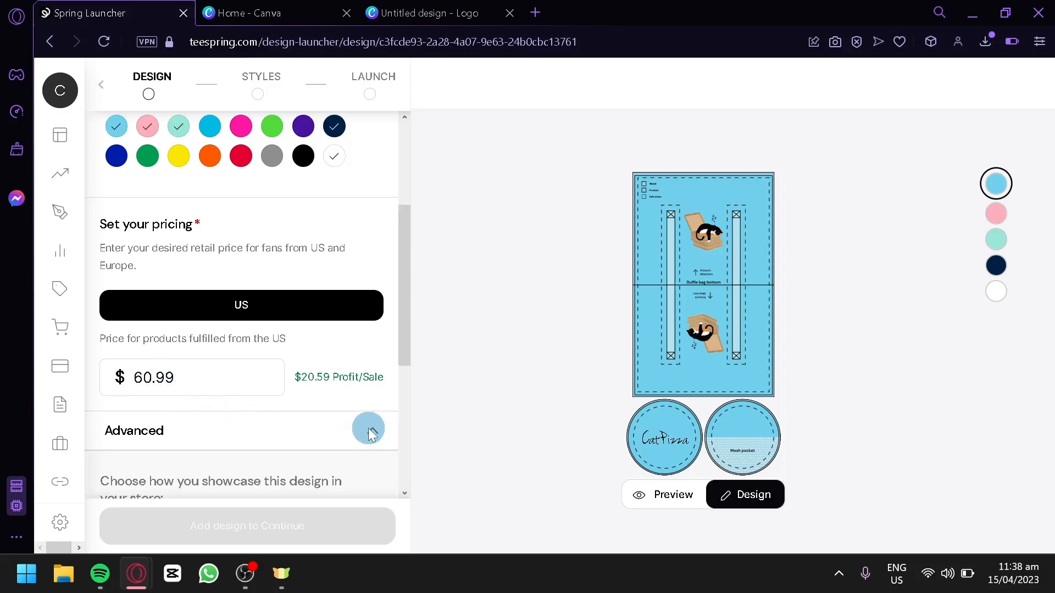
scroll(346, 417, "down", 4)
scroll(232, 382, "down", 1)
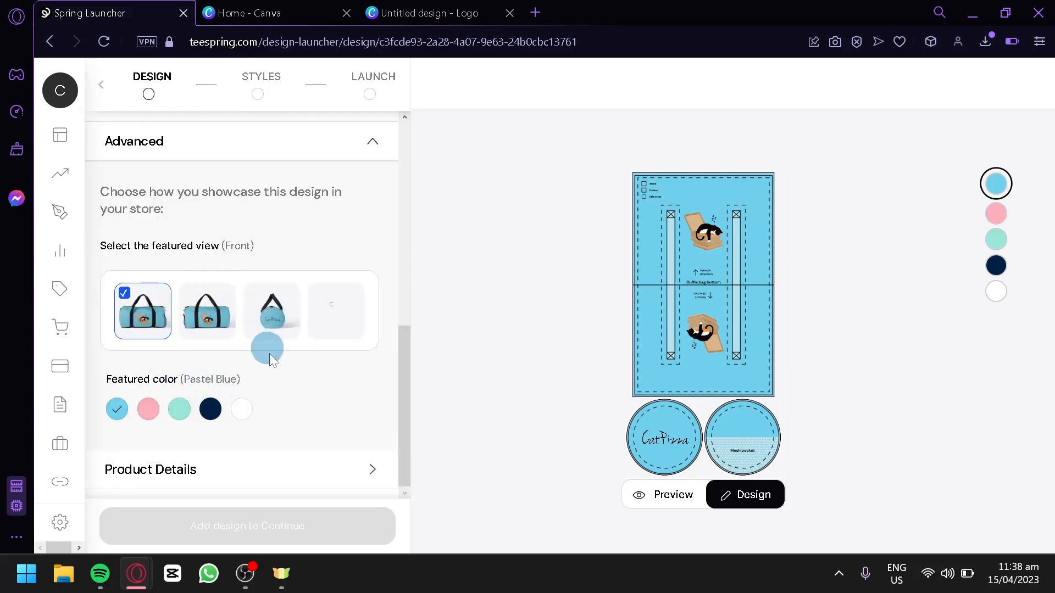
left_click(208, 325)
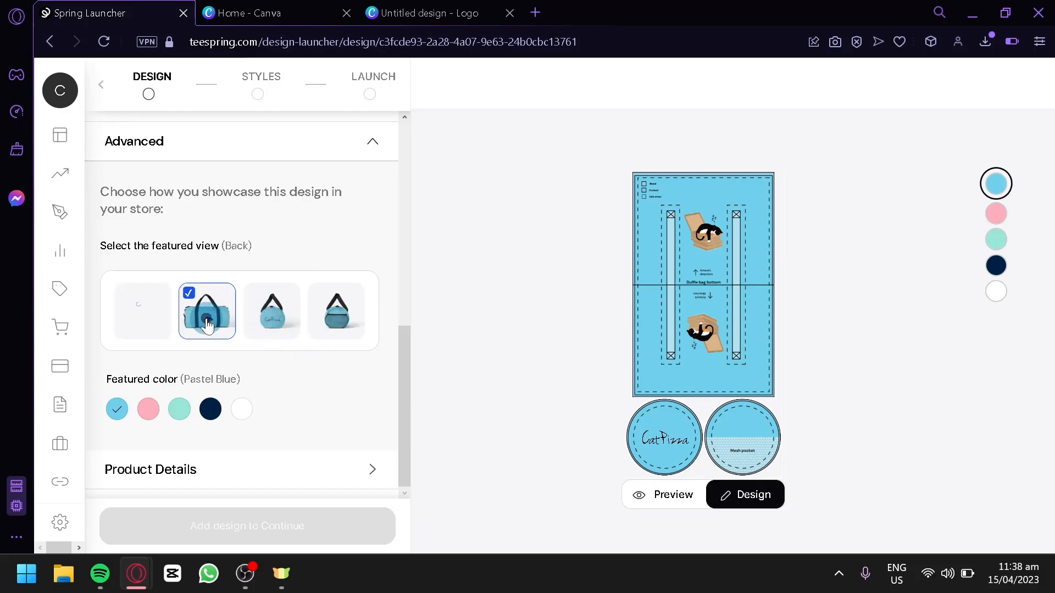
left_click(264, 317)
left_click(337, 318)
left_click(276, 321)
left_click(142, 323)
left_click(268, 375)
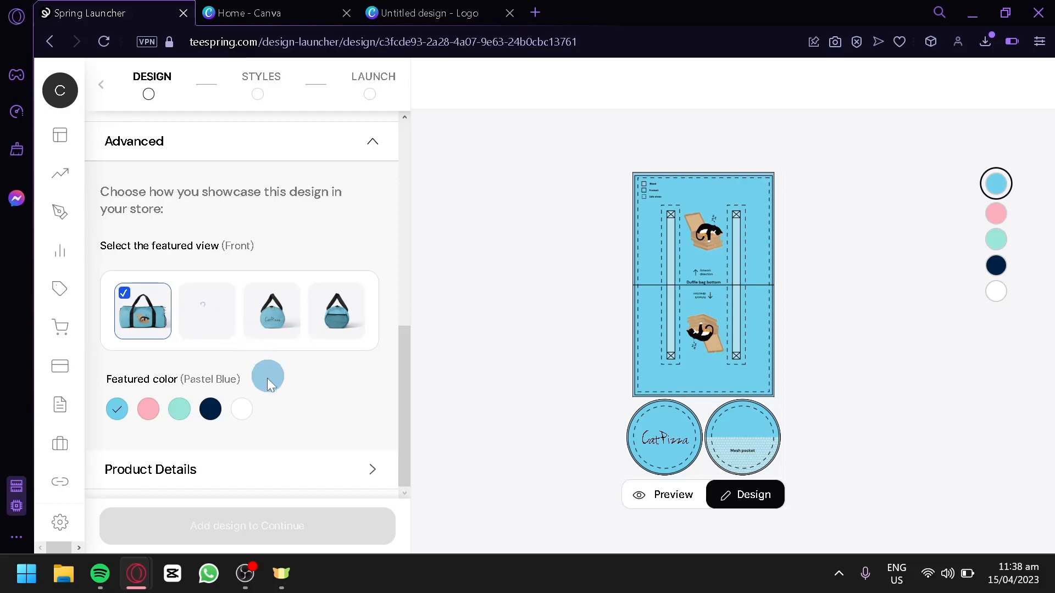
Try the mint and navy featured colors and set the featured color to Pastel Pink.
left_click(164, 424)
left_click(145, 411)
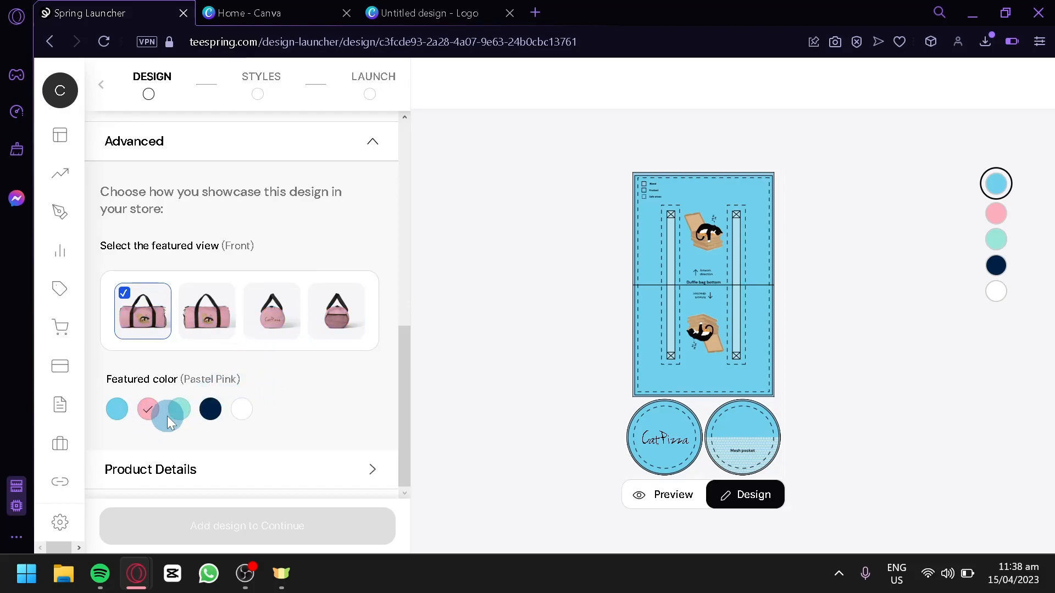
left_click(171, 413)
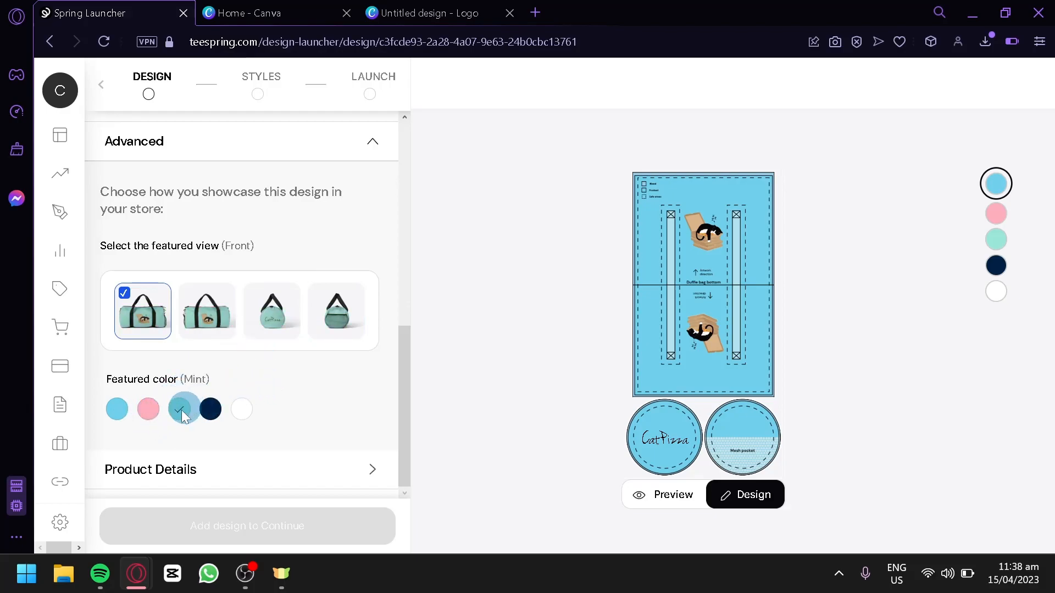
left_click(210, 411)
left_click(148, 412)
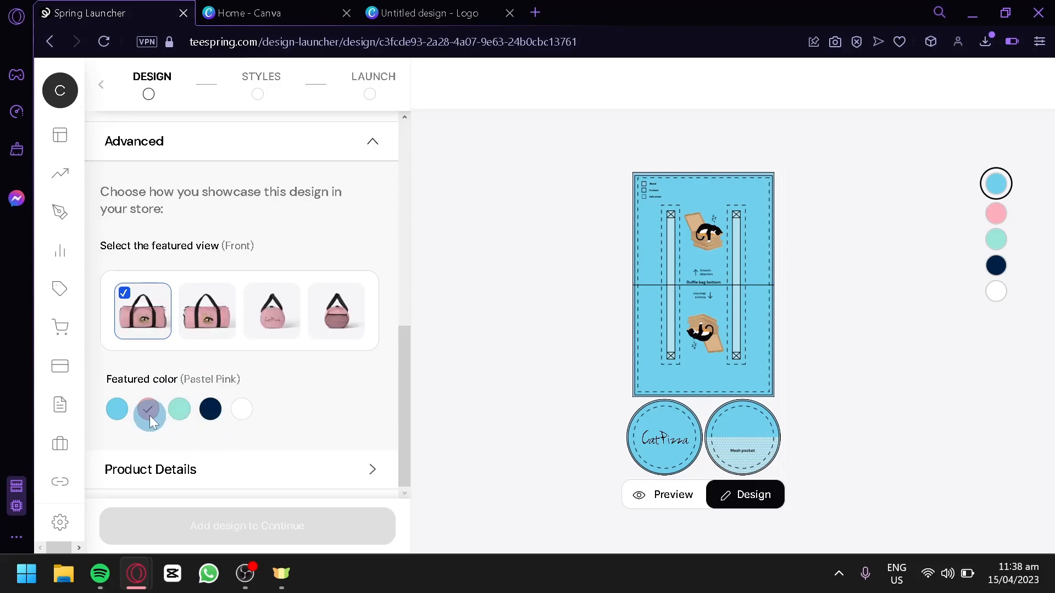
View the duffle bag's product details and close them.
left_click(306, 487)
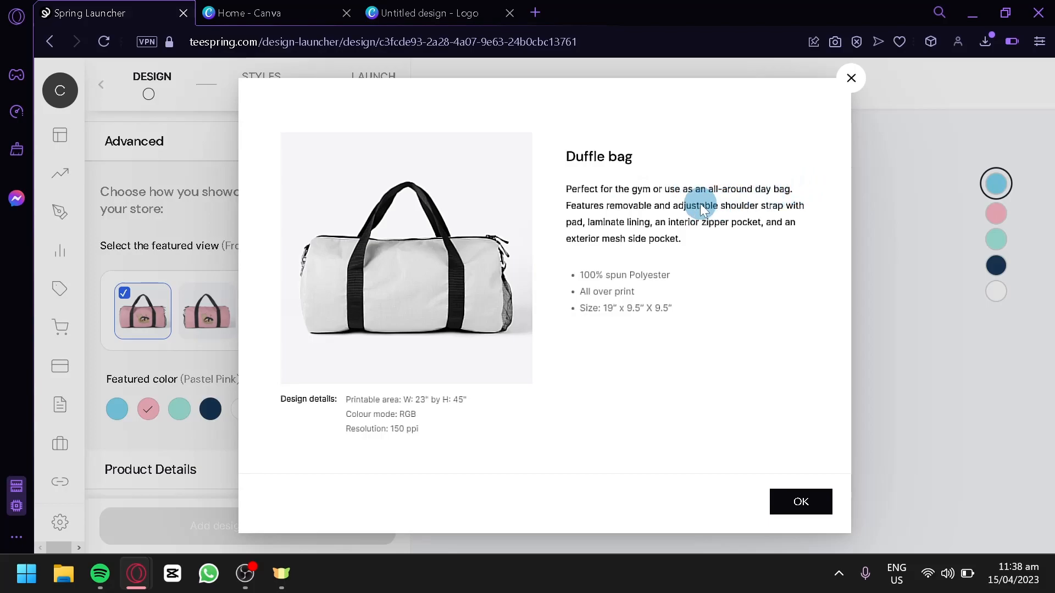
left_click(861, 91)
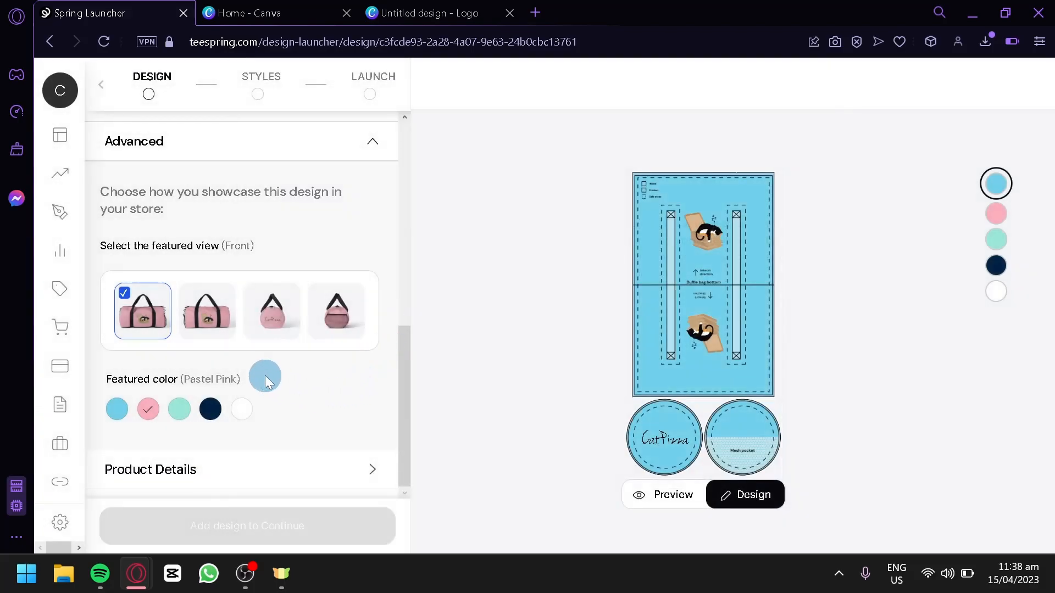
scroll(316, 439, "up", 5)
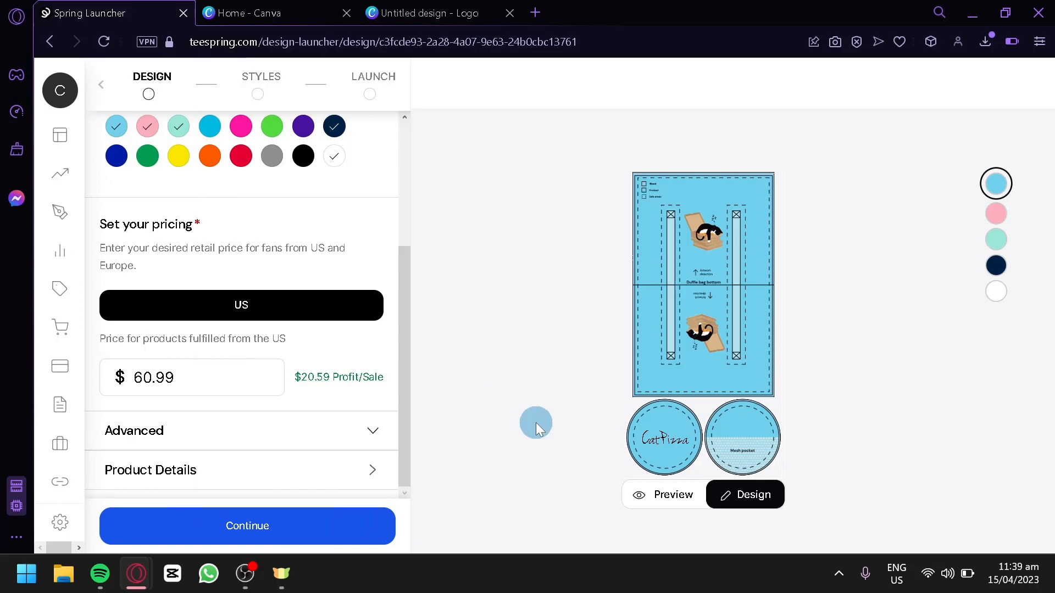
Continue to the styles stage and add the Die Cut Sticker, Classic Pullover Hoodie and Mug to the listing.
left_click(372, 526)
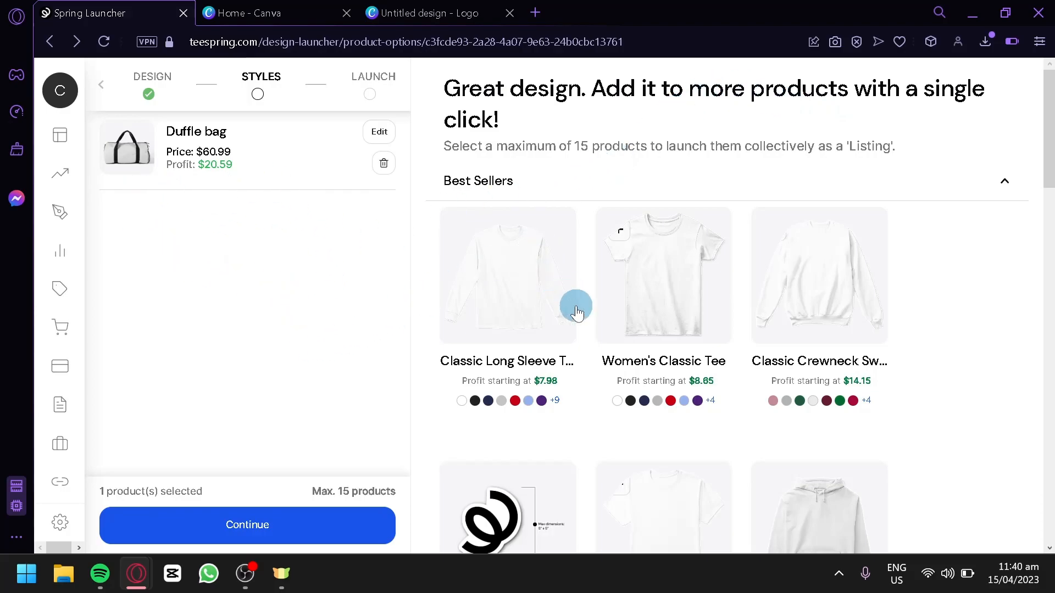
scroll(541, 405, "down", 4)
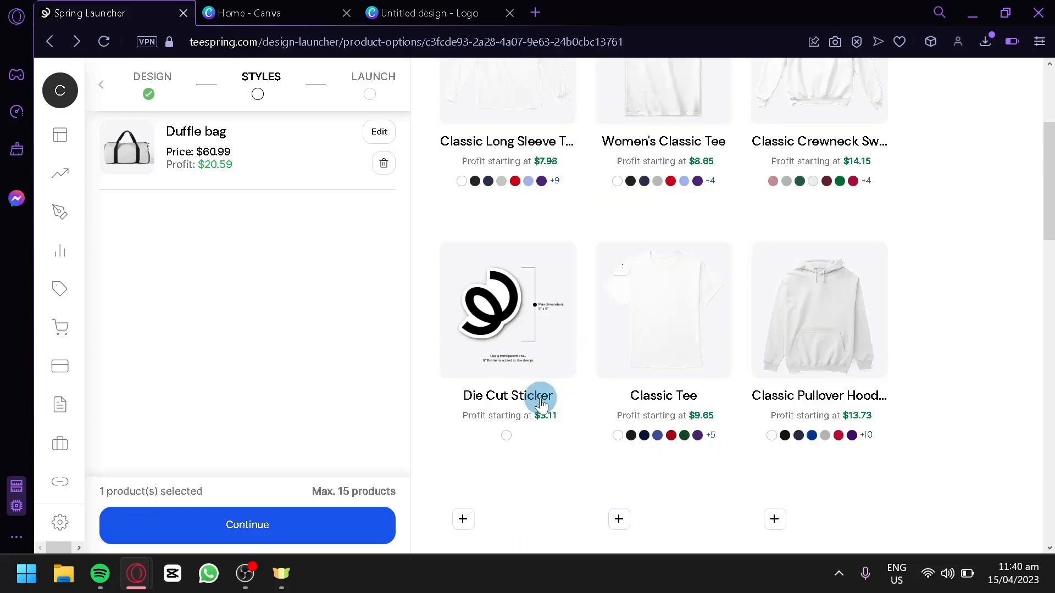
left_click(541, 348)
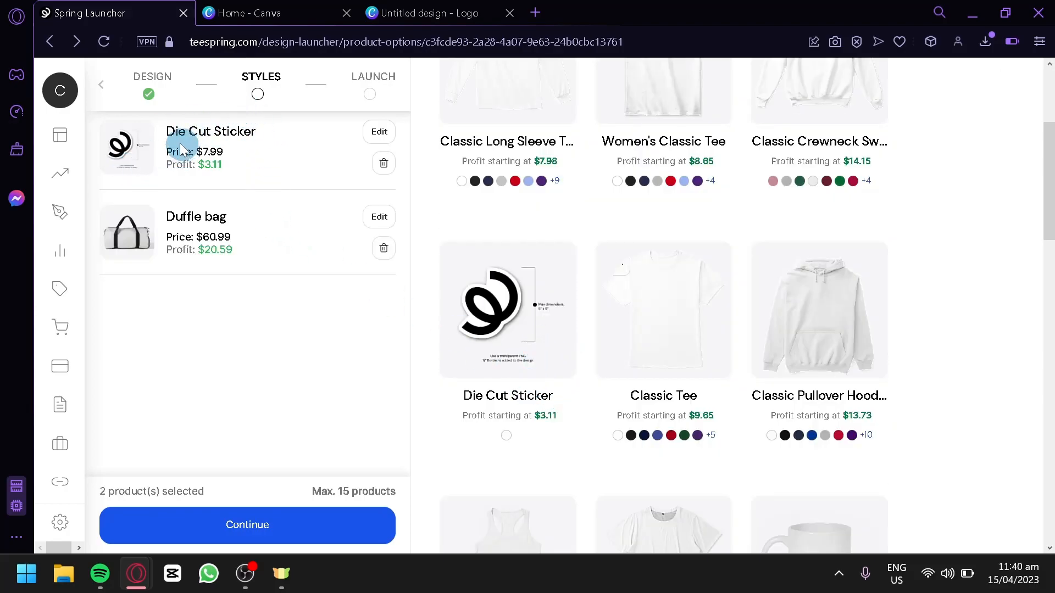
scroll(828, 346, "down", 2)
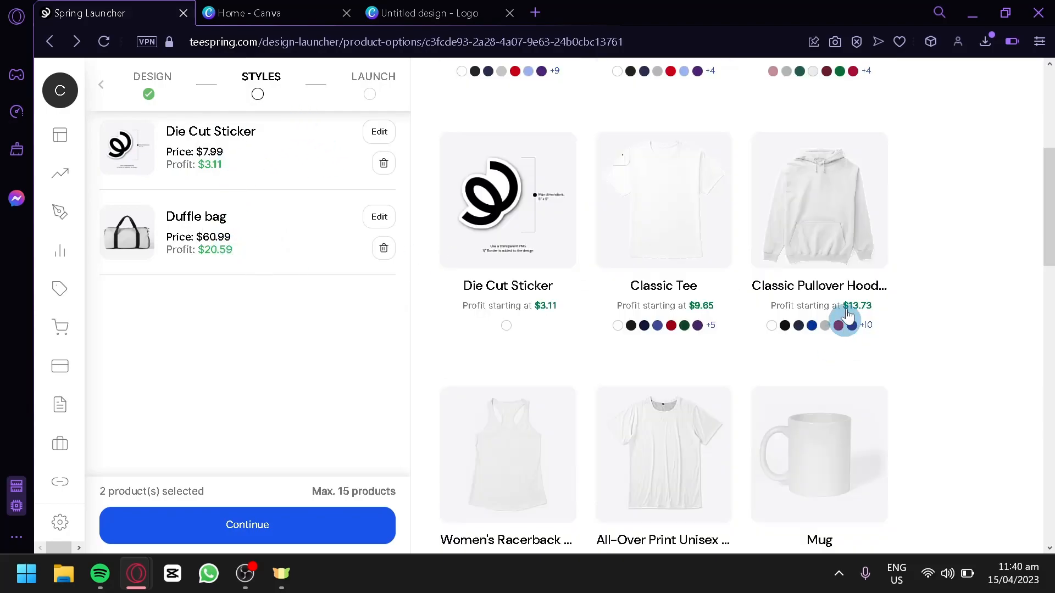
left_click(800, 214)
scroll(860, 393, "down", 2)
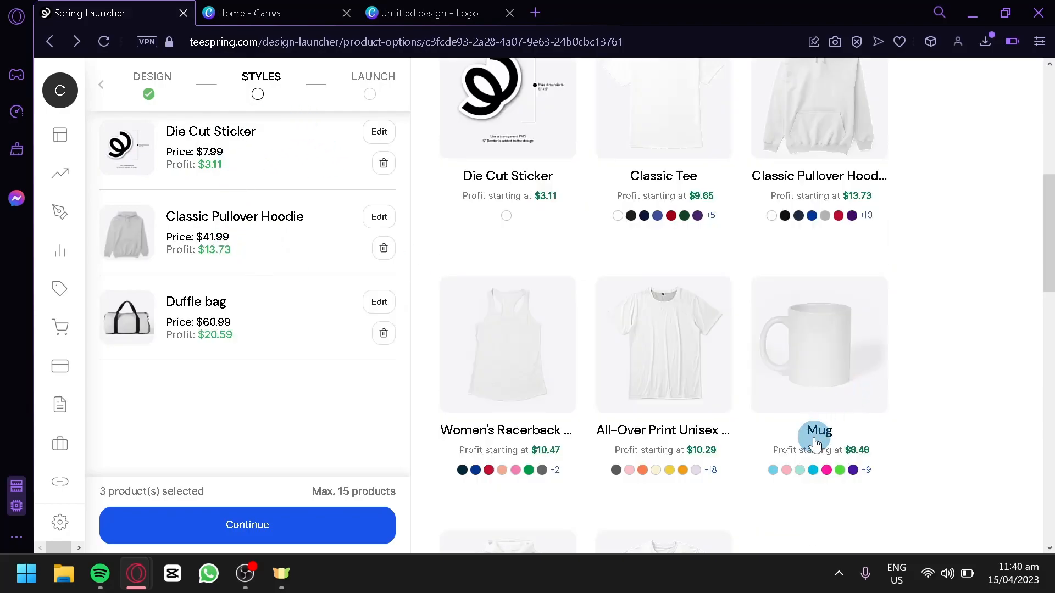
left_click(815, 444)
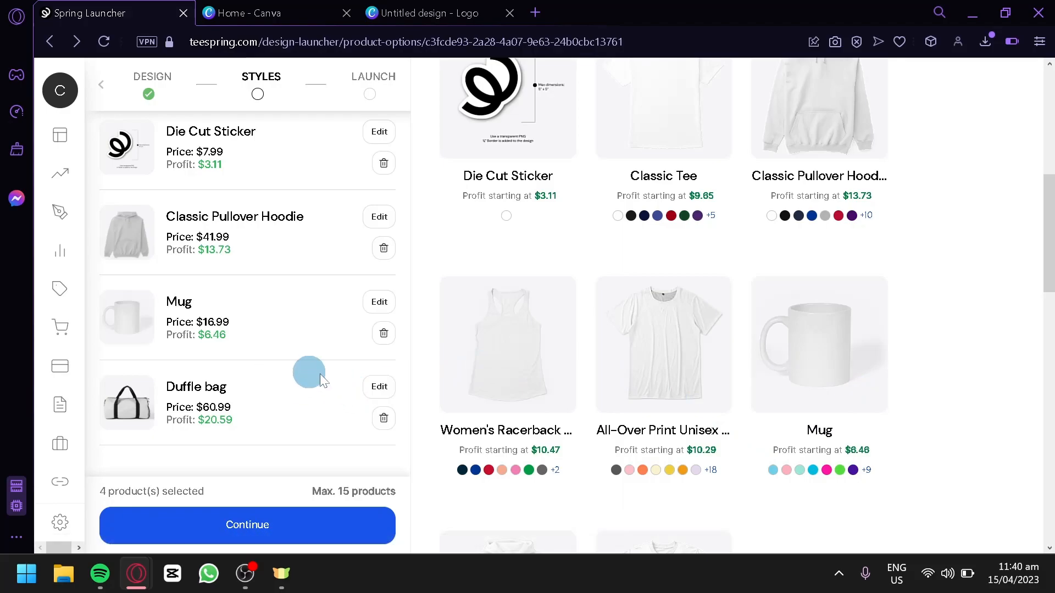
Continue to the launch stage with the selected products and title the new listing "Cat Pizza".
scroll(504, 391, "down", 2)
scroll(504, 391, "down", 2)
scroll(496, 391, "up", 10)
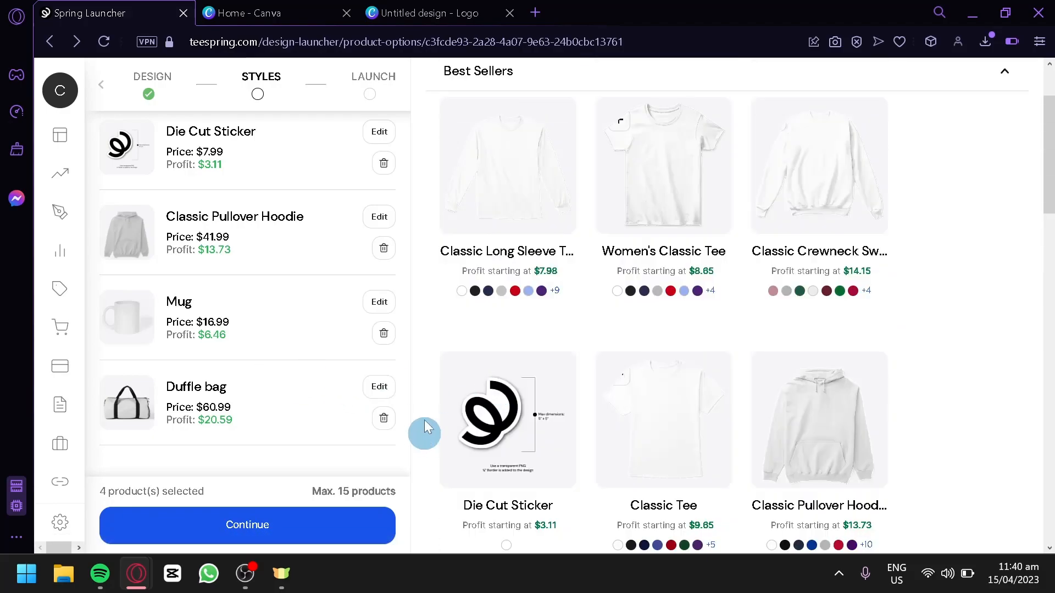
left_click(236, 526)
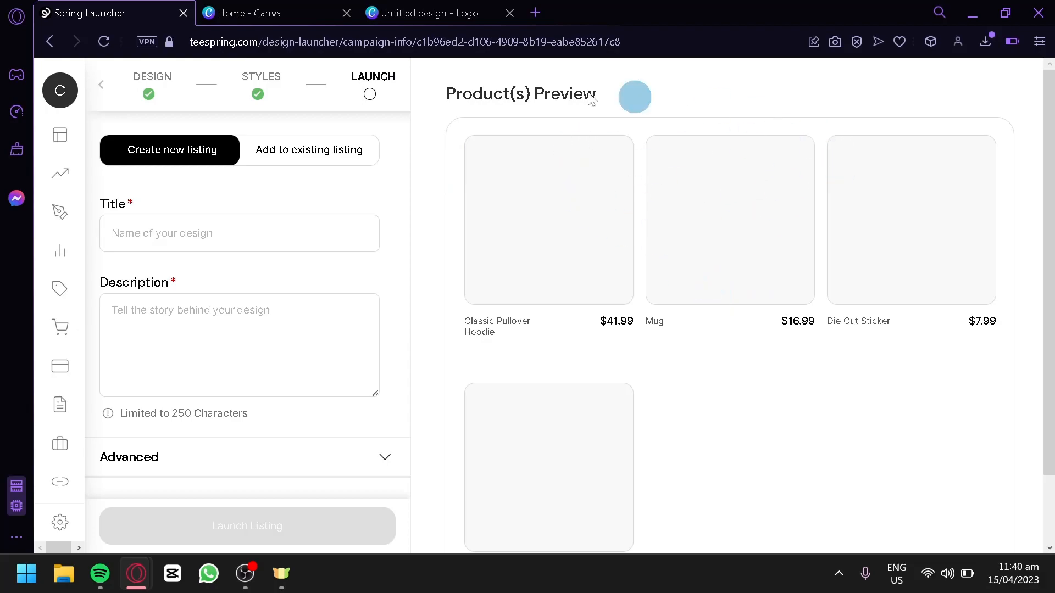
scroll(580, 152, "down", 2)
scroll(627, 228, "up", 2)
left_click(291, 231)
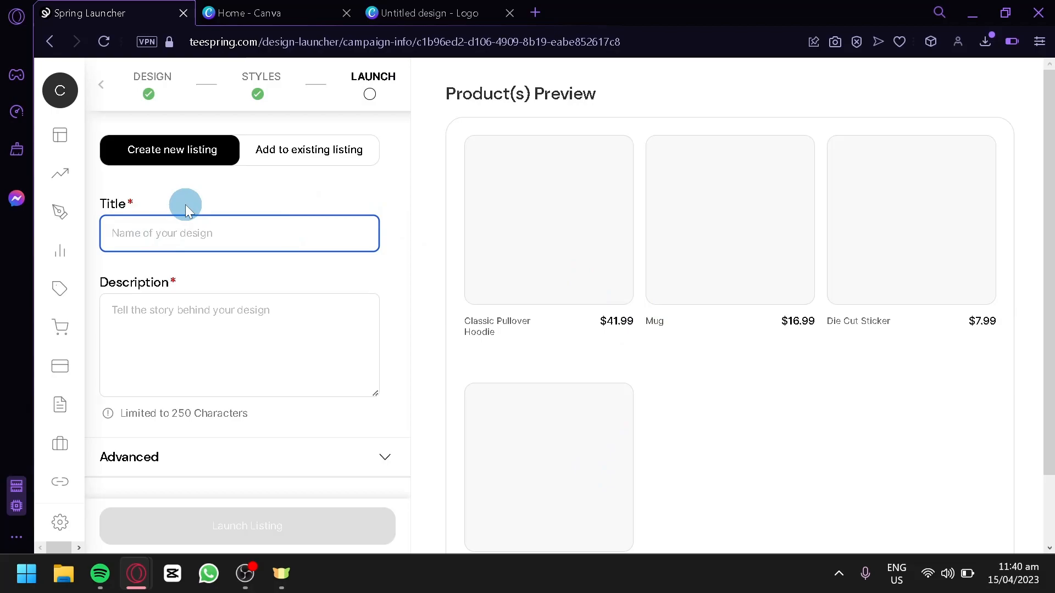
type("Cat Pizza")
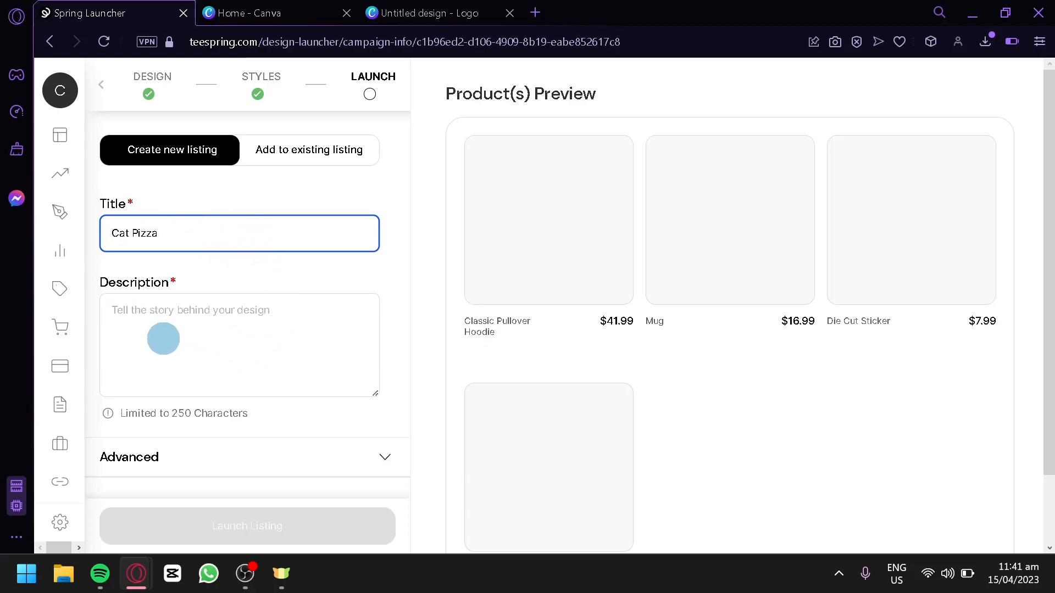
Review the listing's advanced settings for URL handle, visibility and store.
left_click(161, 343)
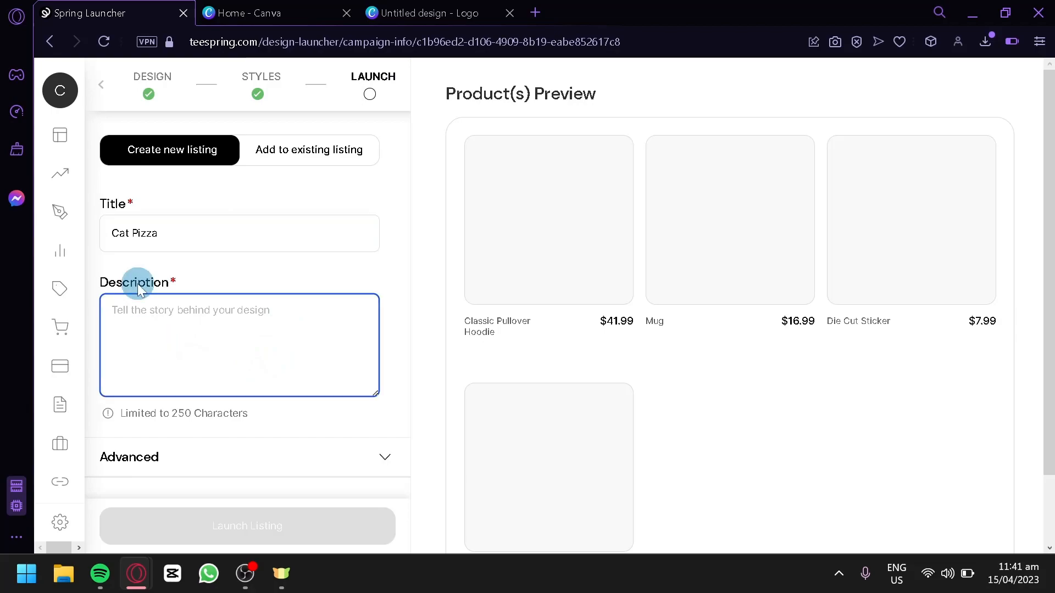
left_click(252, 457)
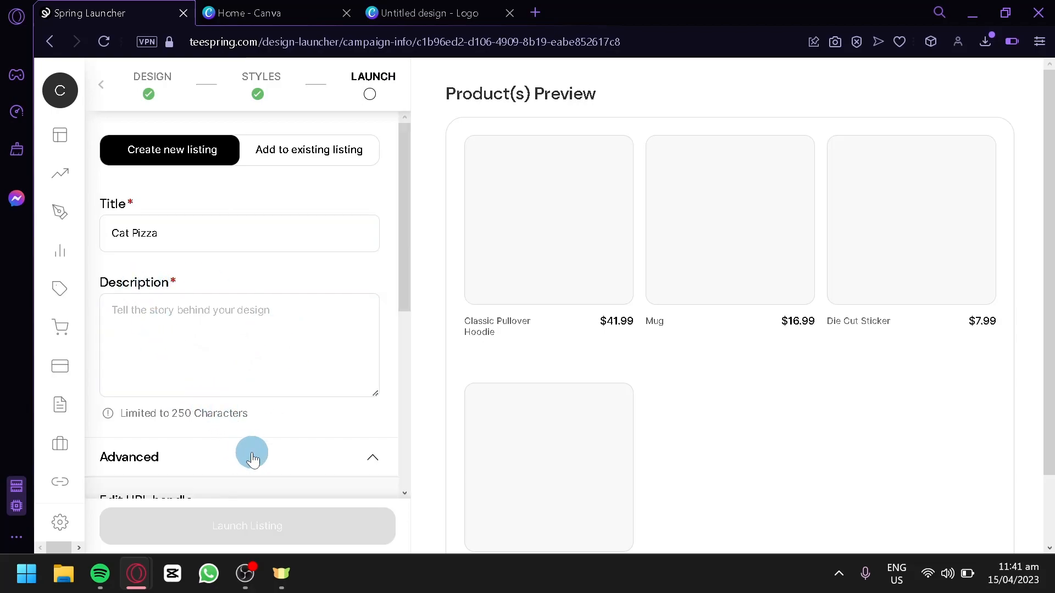
scroll(254, 439, "down", 5)
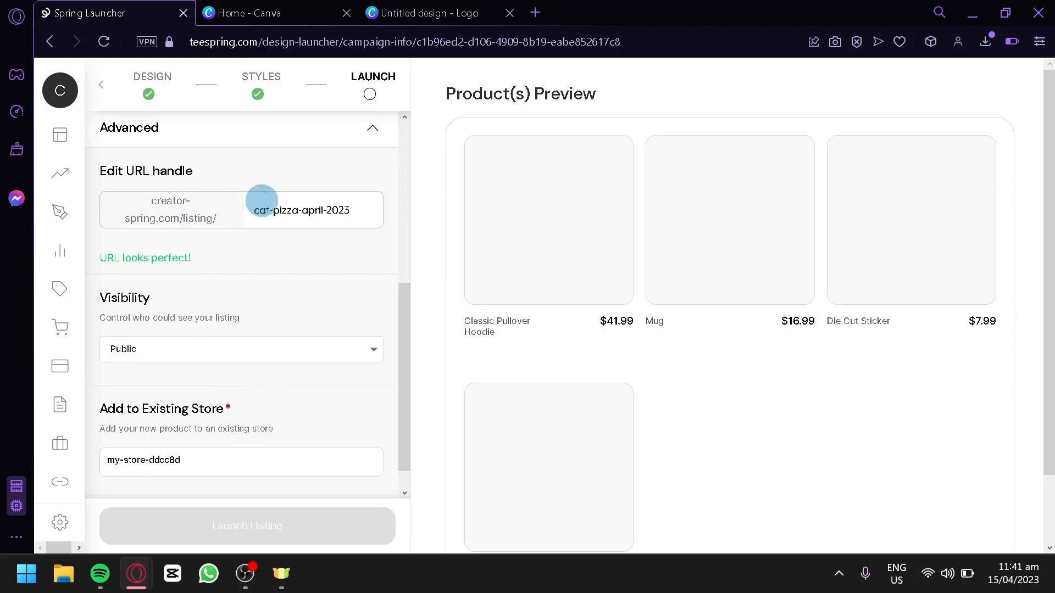
scroll(241, 220, "up", 2)
scroll(198, 286, "down", 2)
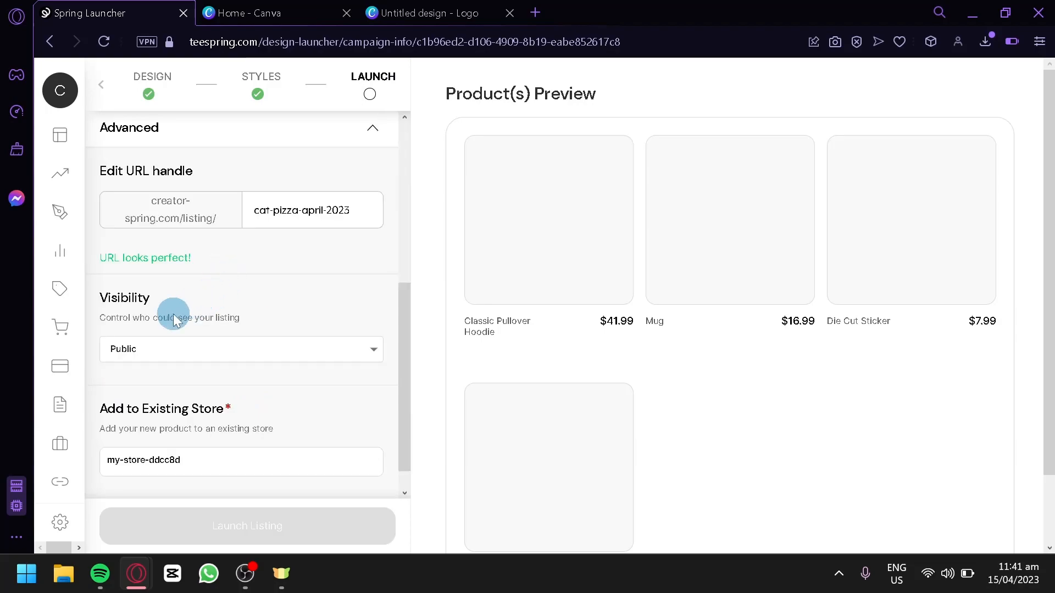
scroll(230, 390, "down", 1)
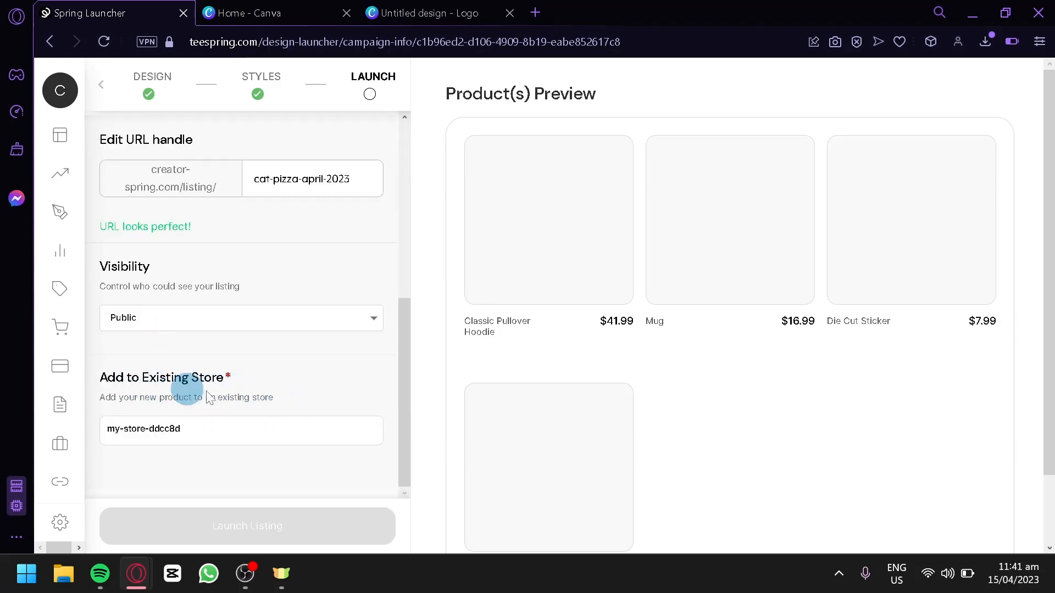
scroll(242, 401, "up", 6)
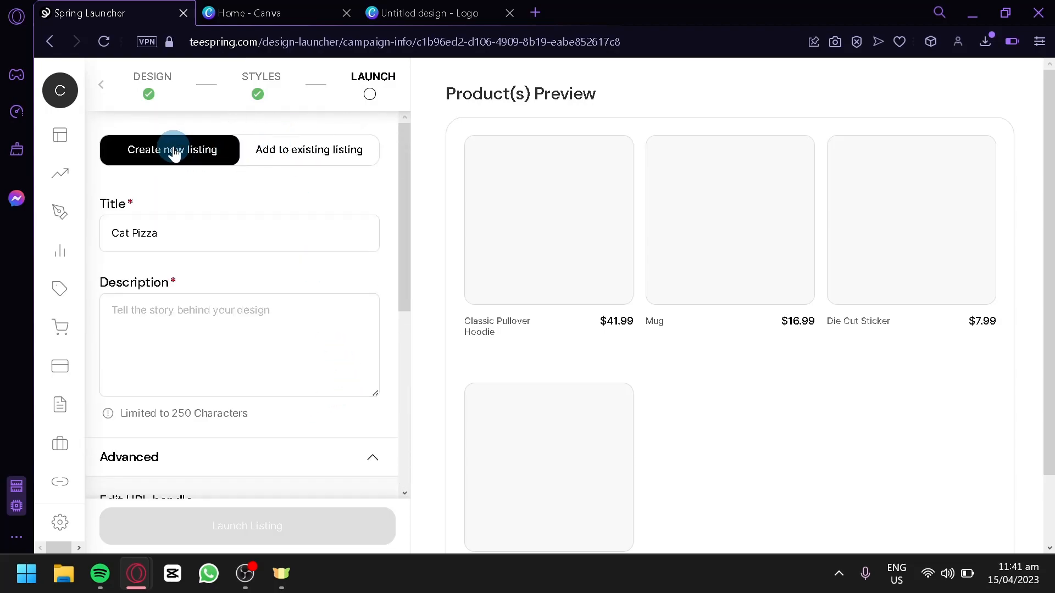
Look at the option for adding the products to an existing listing and return to creating a new listing.
left_click(330, 154)
left_click(208, 150)
left_click(212, 156)
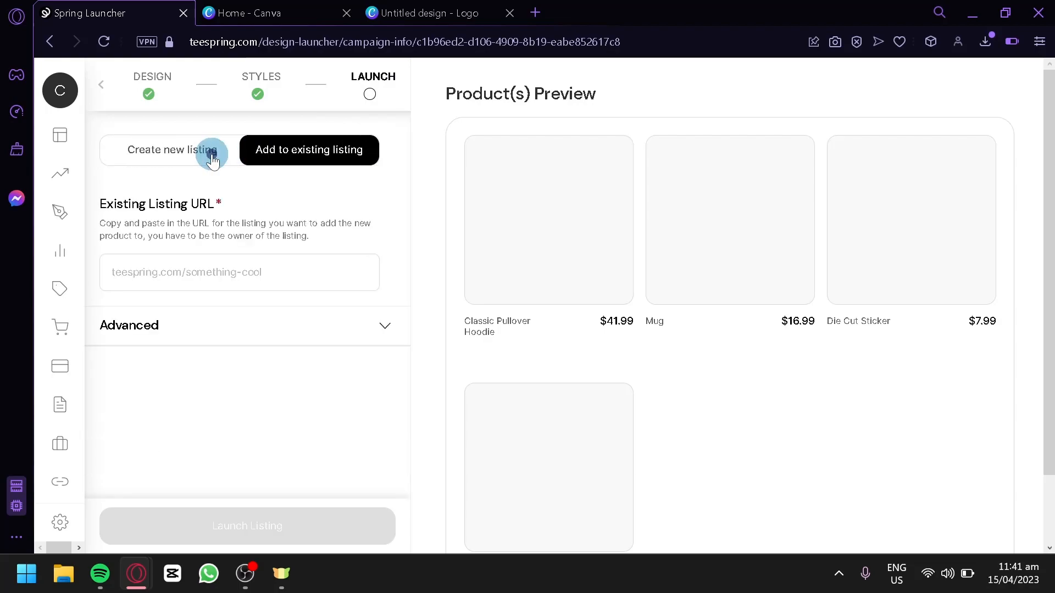
left_click(212, 156)
Enter "Cat" as the listing description and launch the listing.
left_click(352, 384)
type("Cat")
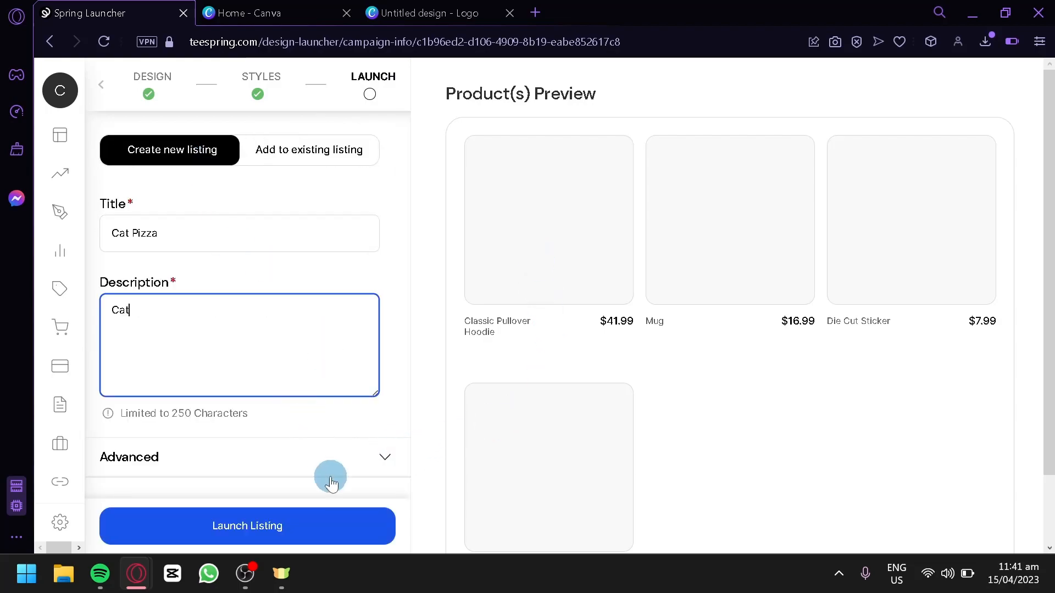
left_click(342, 525)
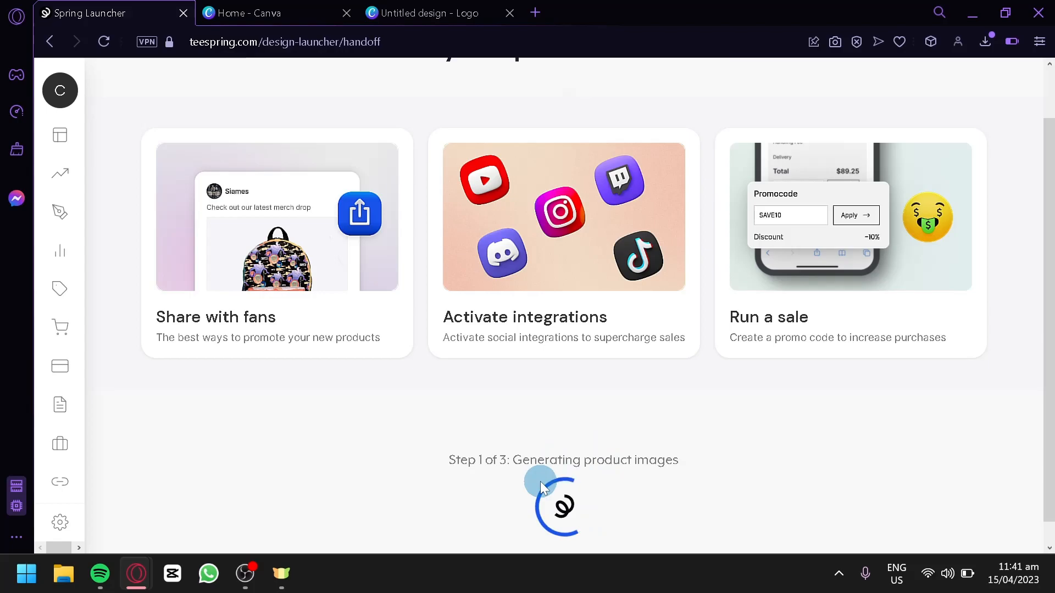
scroll(549, 466, "down", 1)
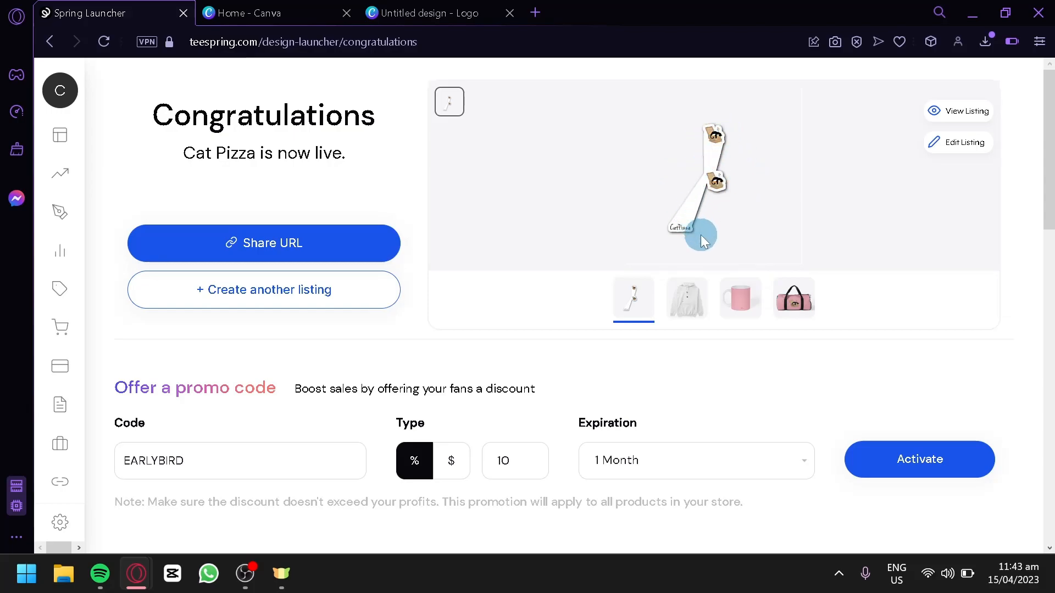
Preview the launched listing's hoodie, mug and duffle bag.
left_click(692, 304)
left_click(733, 301)
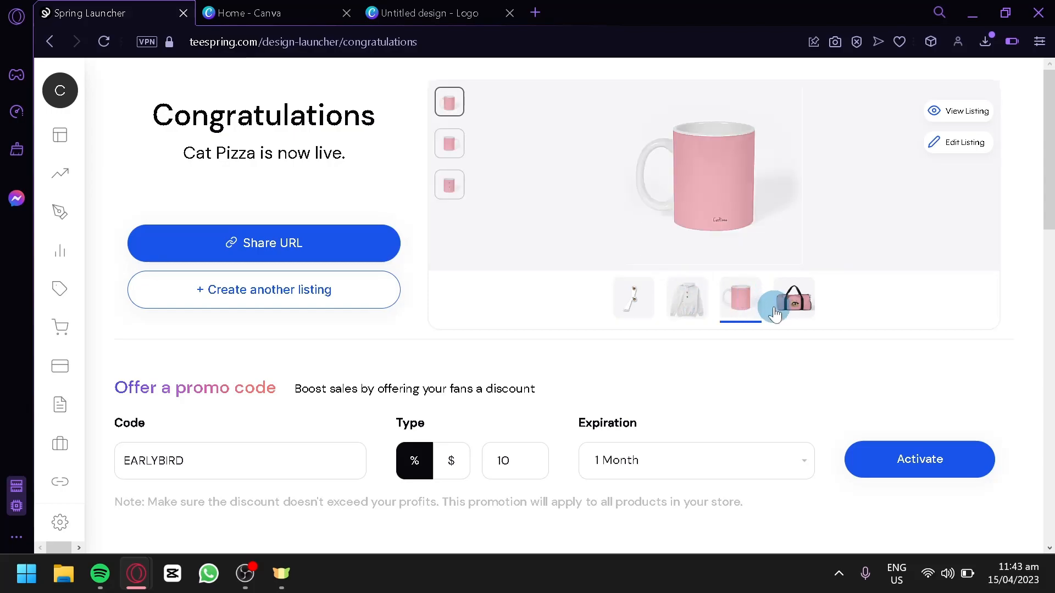
left_click(784, 308)
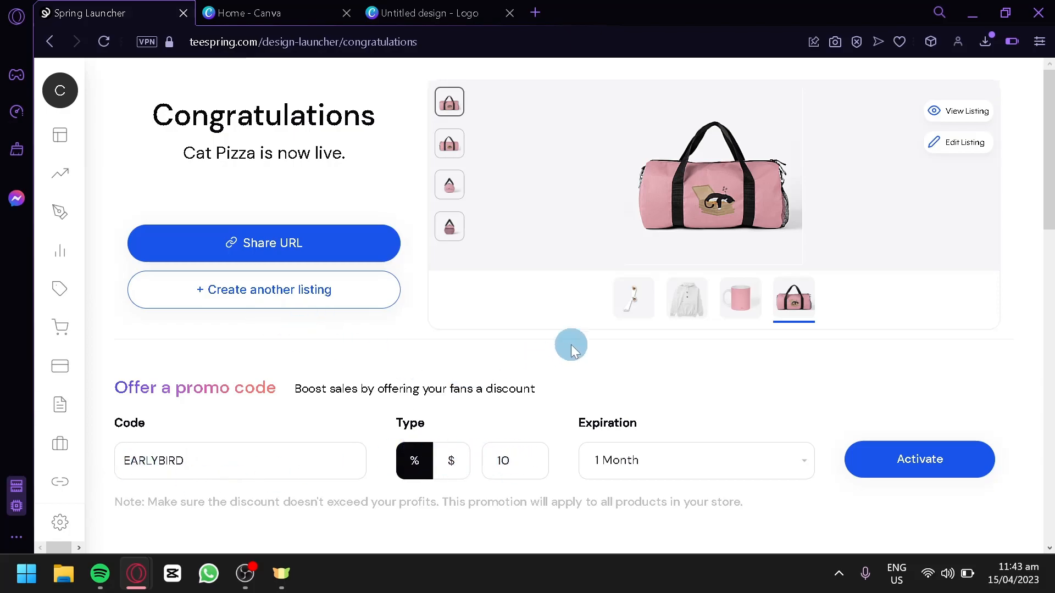
Open the Stores page and look over the store's domain and social profile options.
mouse_move(61, 262)
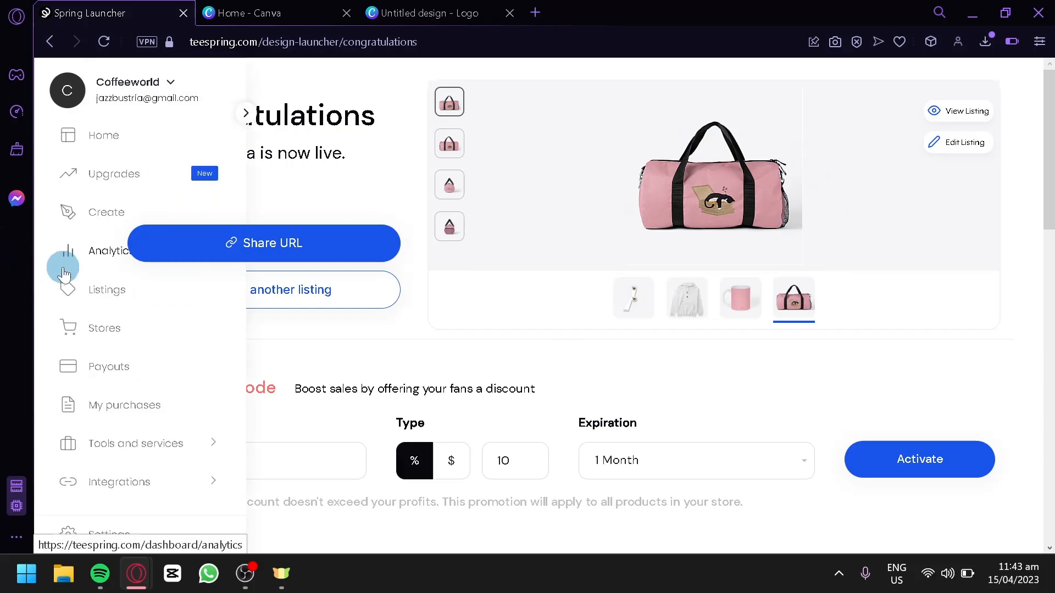
left_click(129, 345)
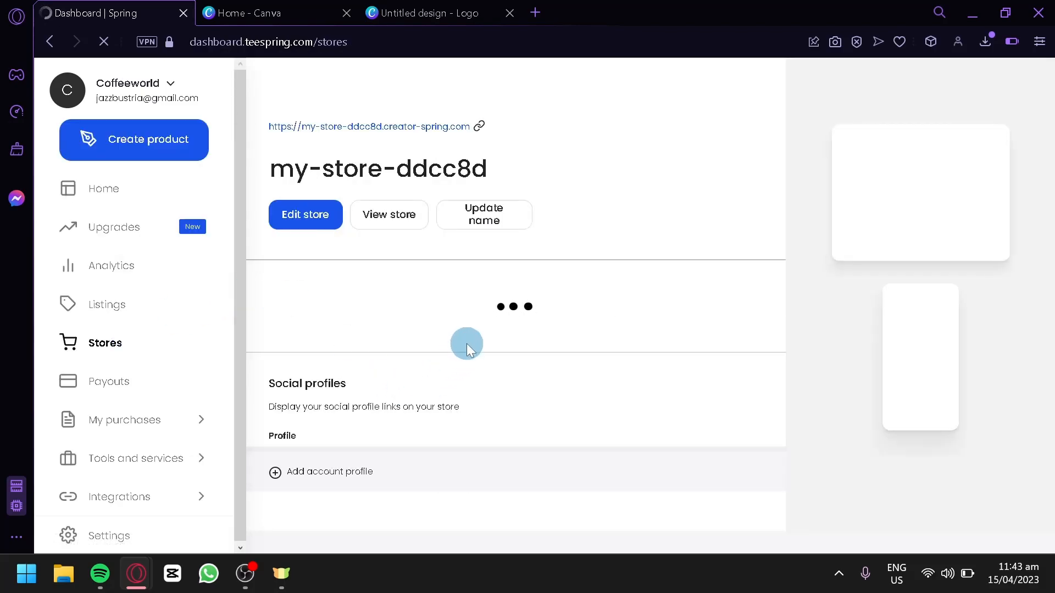
scroll(467, 344, "down", 3)
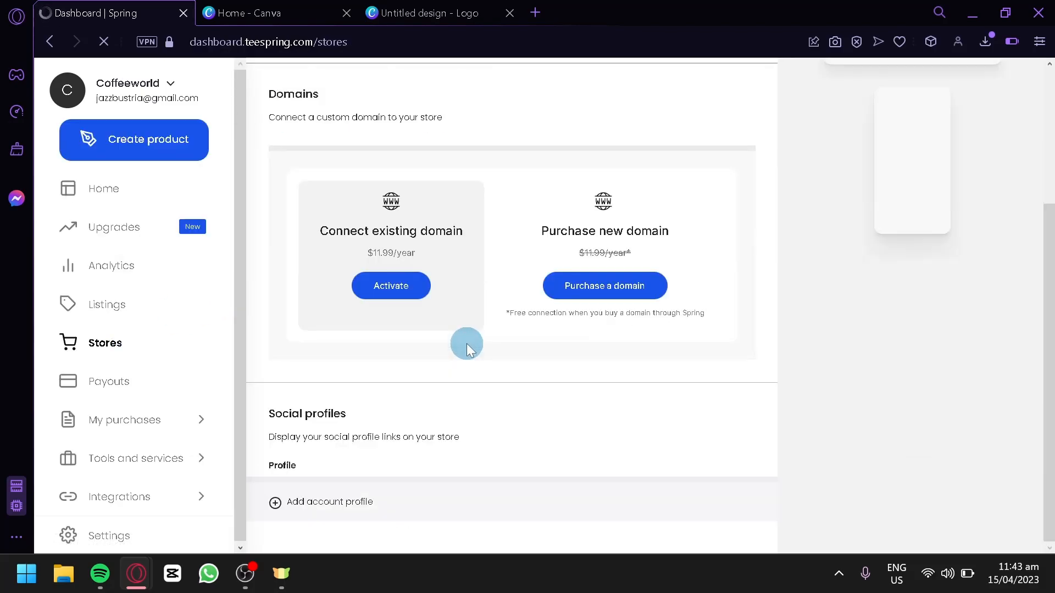
scroll(467, 343, "up", 3)
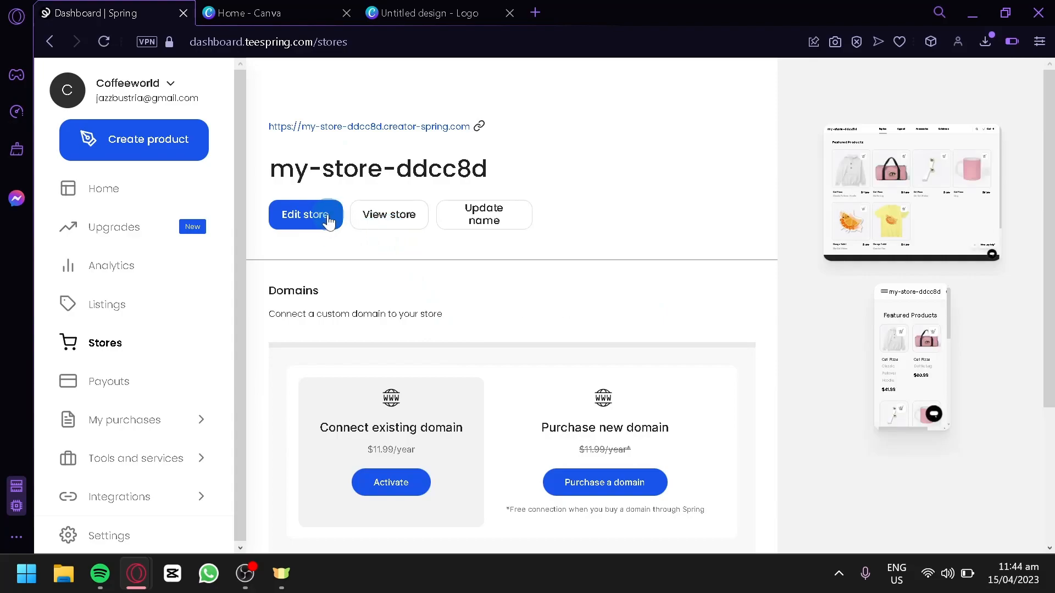
Open the store for editing and review the featured products in the desktop preview.
left_click(328, 218)
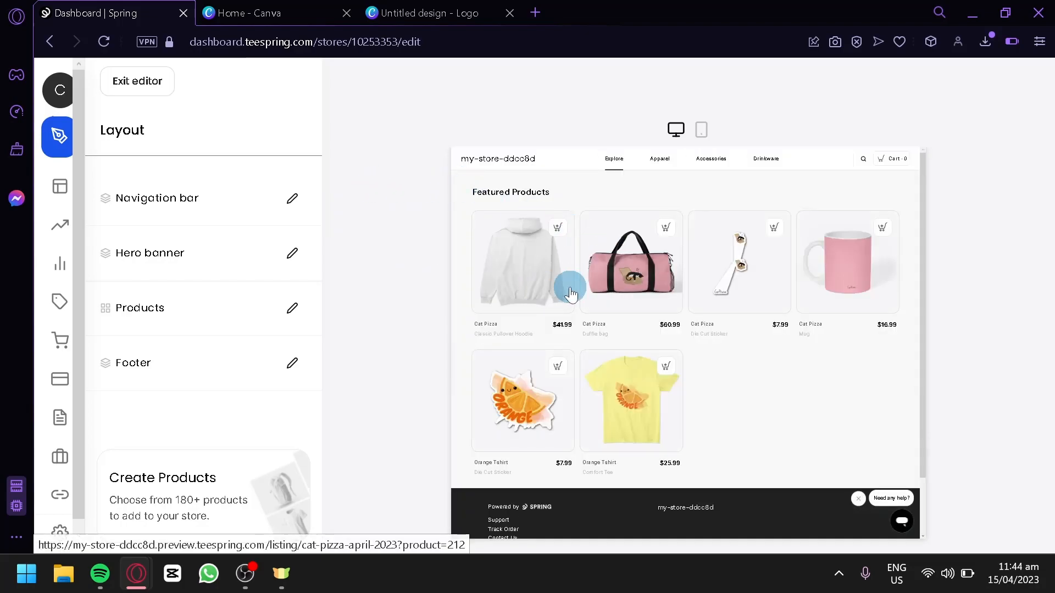
scroll(835, 413, "down", 1)
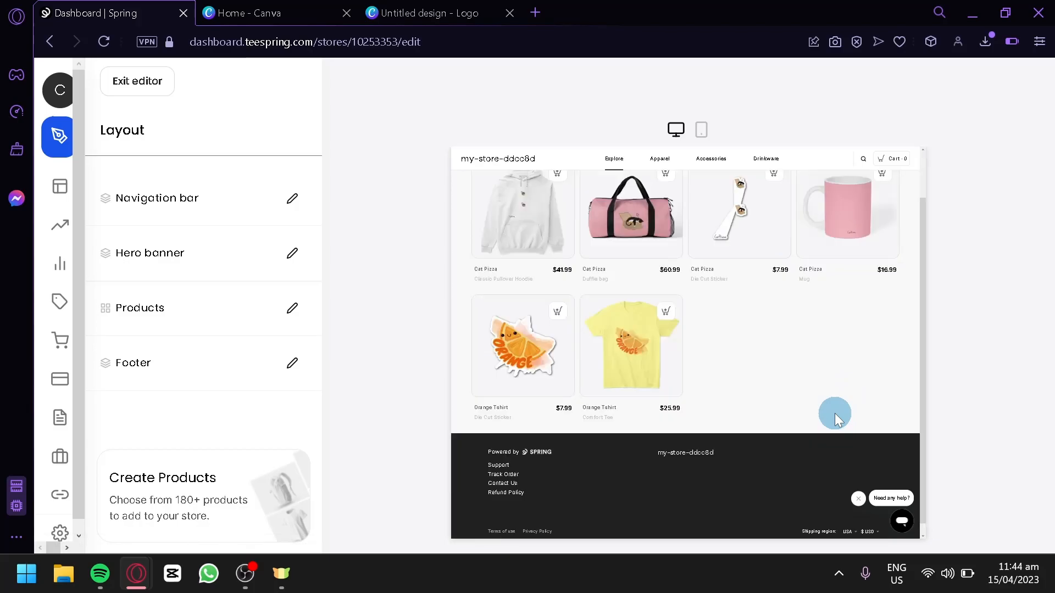
scroll(725, 383, "up", 1)
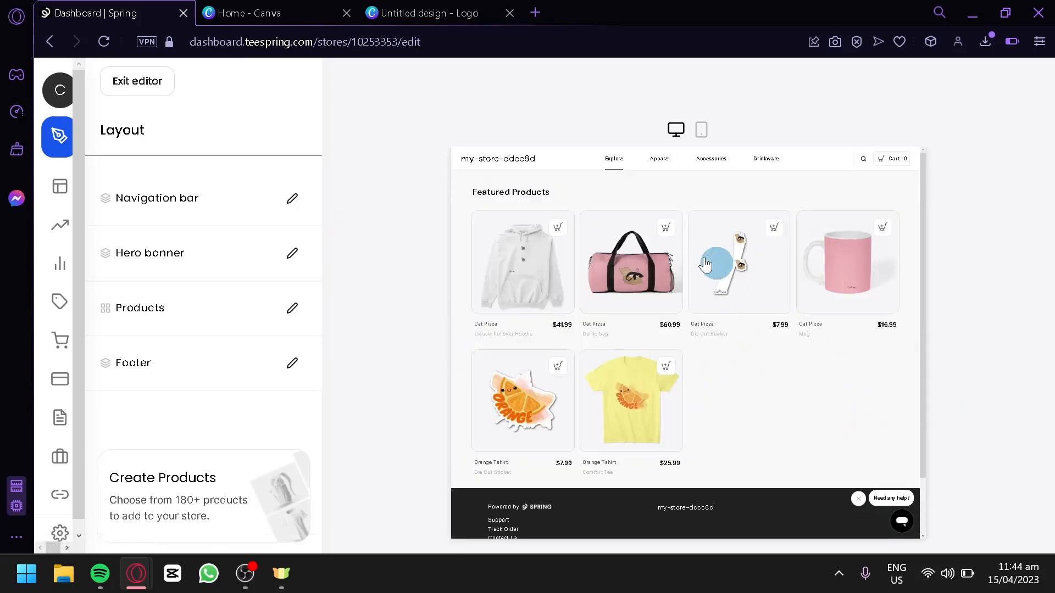
Set the navigation bar's logo to the downloaded image "Untitled design (6).png".
left_click(225, 207)
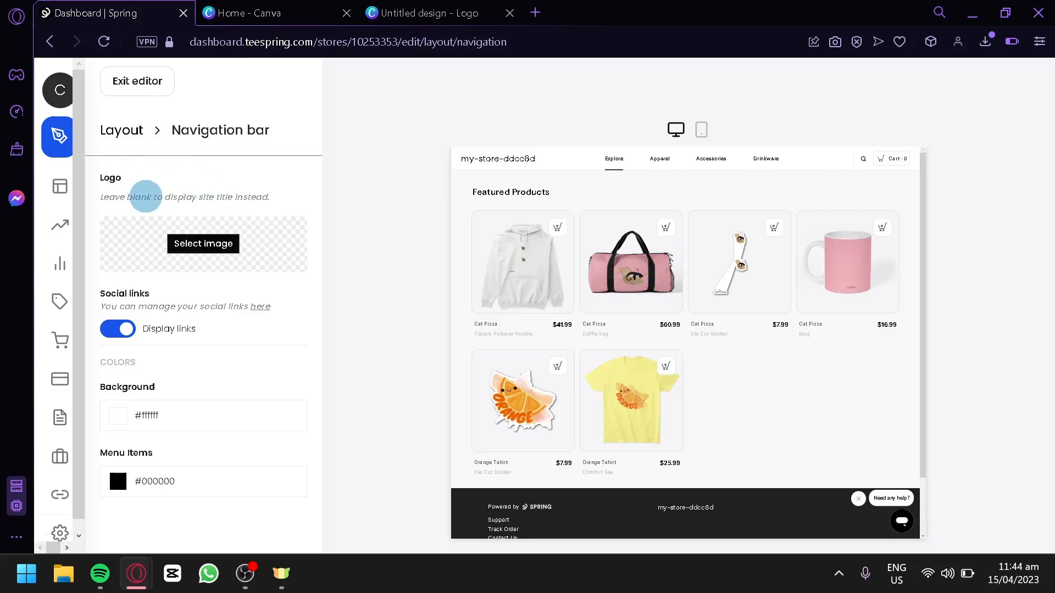
left_click(197, 254)
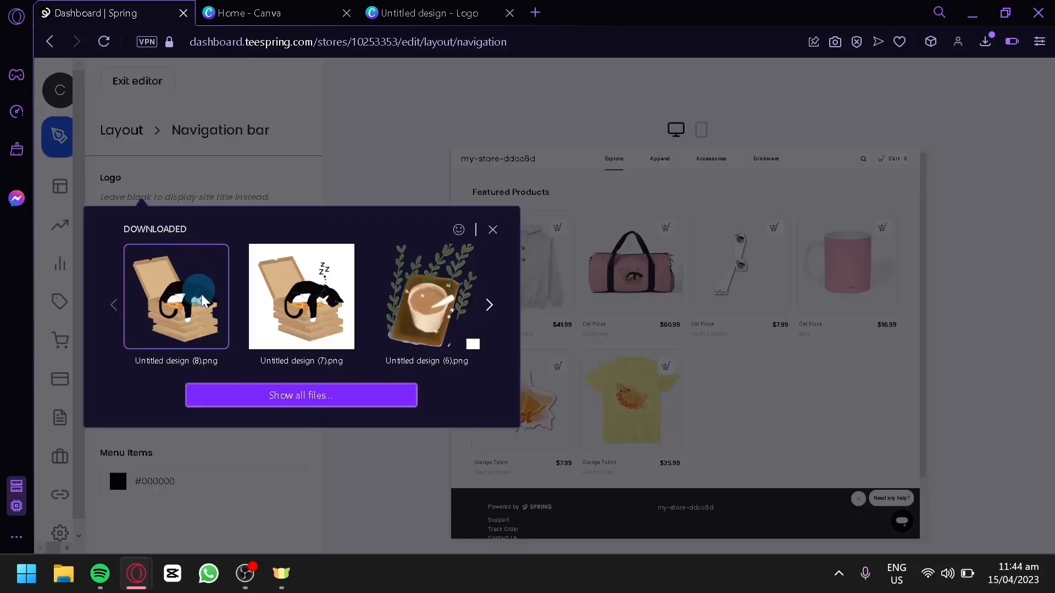
left_click(419, 302)
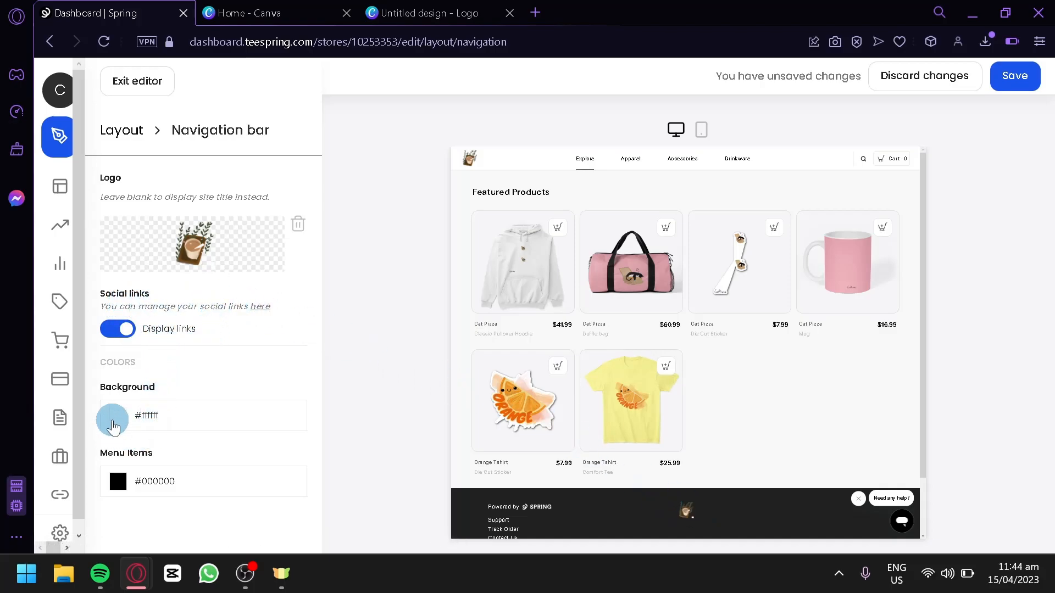
Set the navigation bar's background color to #fb9e9e and check the menu items' color without changing it.
left_click(110, 422)
left_click_drag(186, 489, 176, 444)
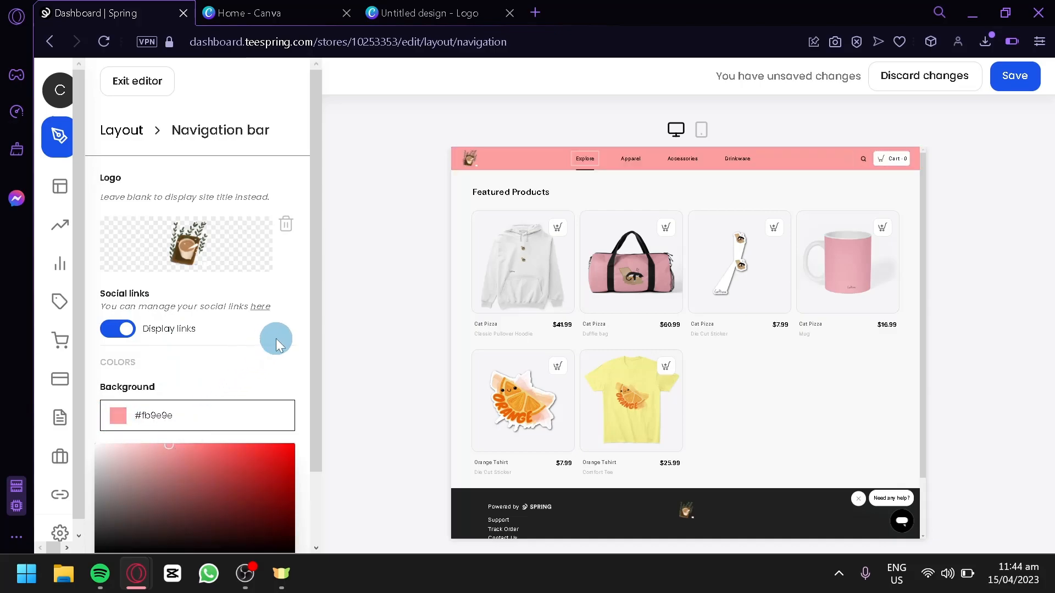
left_click(262, 356)
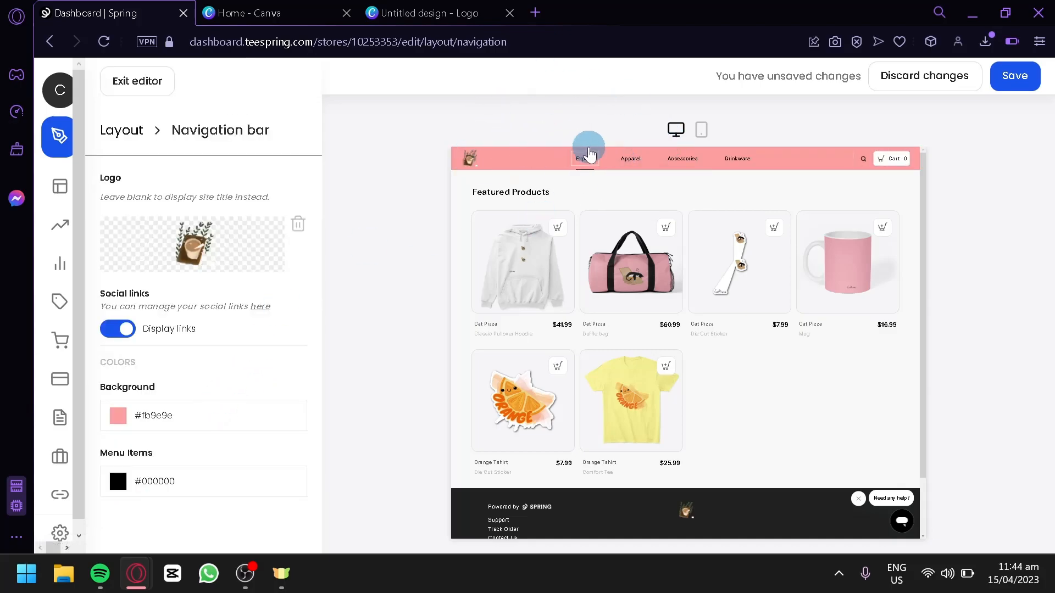
left_click(119, 494)
left_click_drag(206, 530, 256, 465)
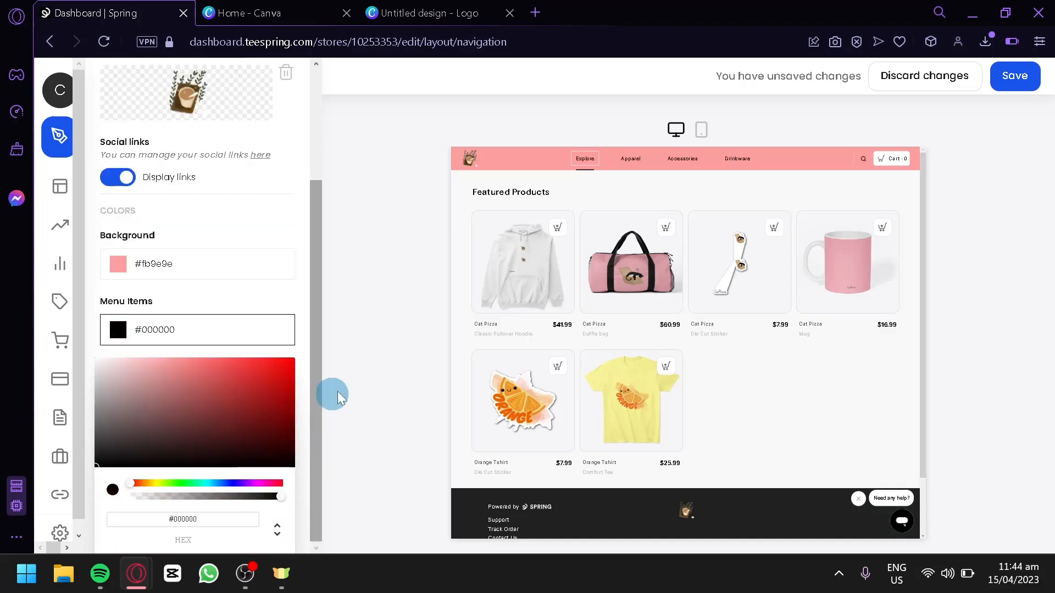
left_click(346, 332)
Switch the hero banner to its advanced version and look at its subtitle, title and body fields and the store preview.
left_click(204, 270)
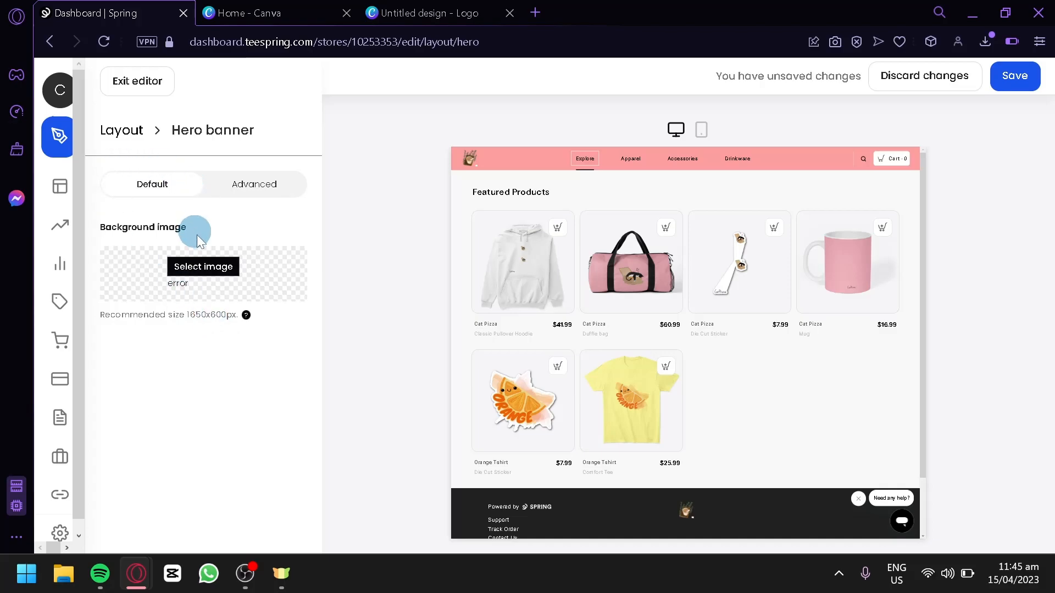
left_click(256, 188)
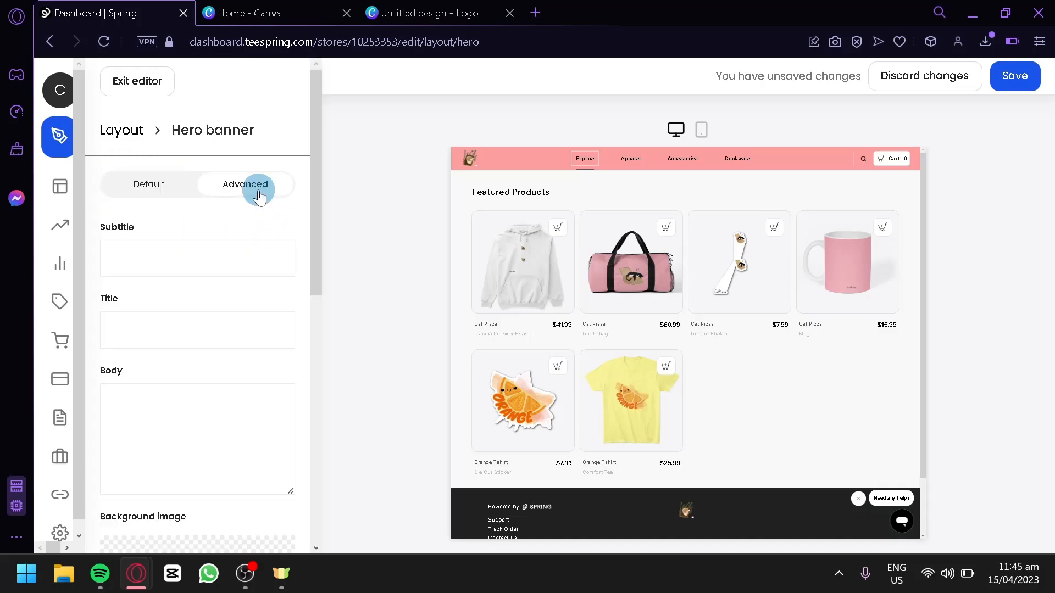
scroll(317, 275, "down", 1)
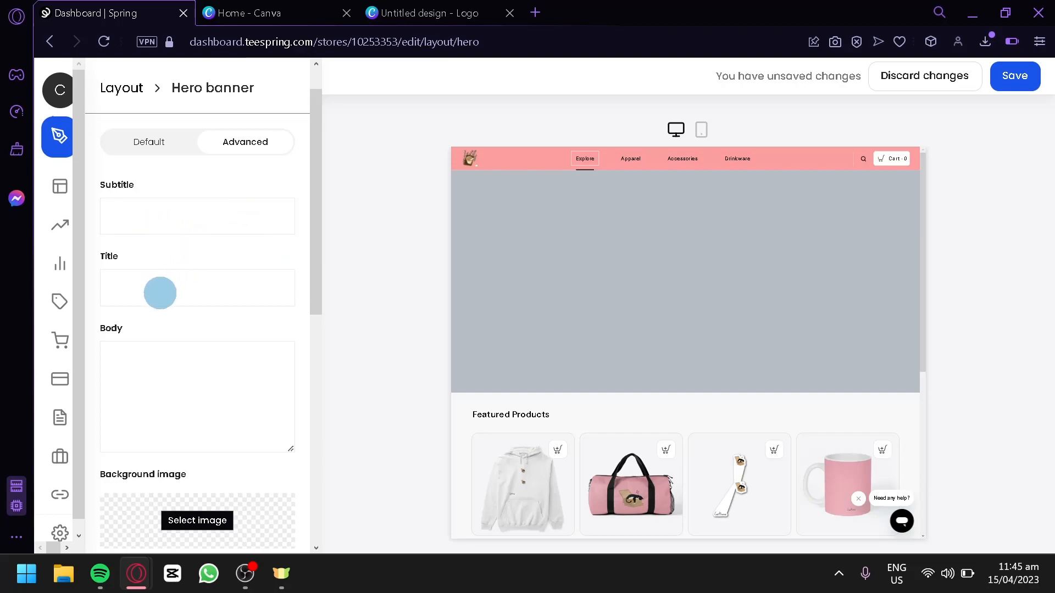
left_click(160, 292)
left_click(176, 353)
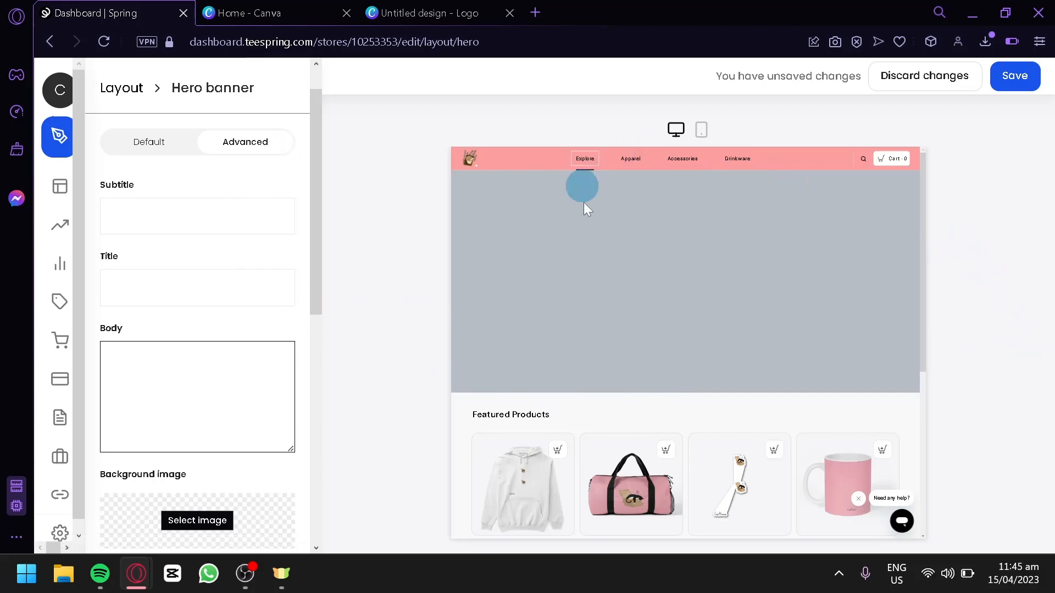
scroll(569, 242, "down", 1)
scroll(506, 393, "down", 1)
scroll(647, 351, "down", 1)
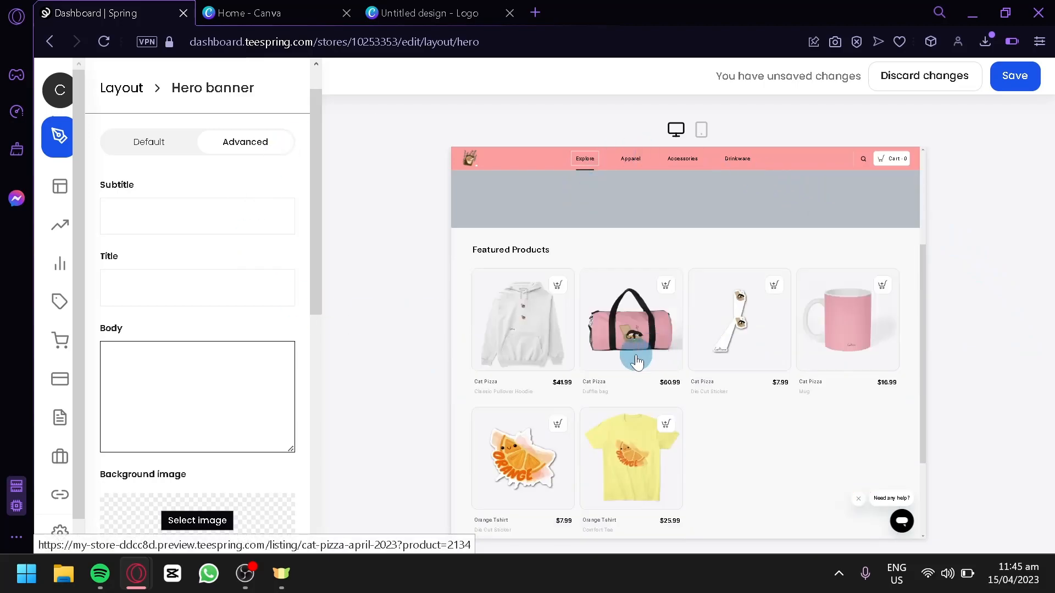
Review the hero banner's background image, button and color settings, and return to the layout overview.
scroll(181, 369, "down", 5)
left_click(145, 305)
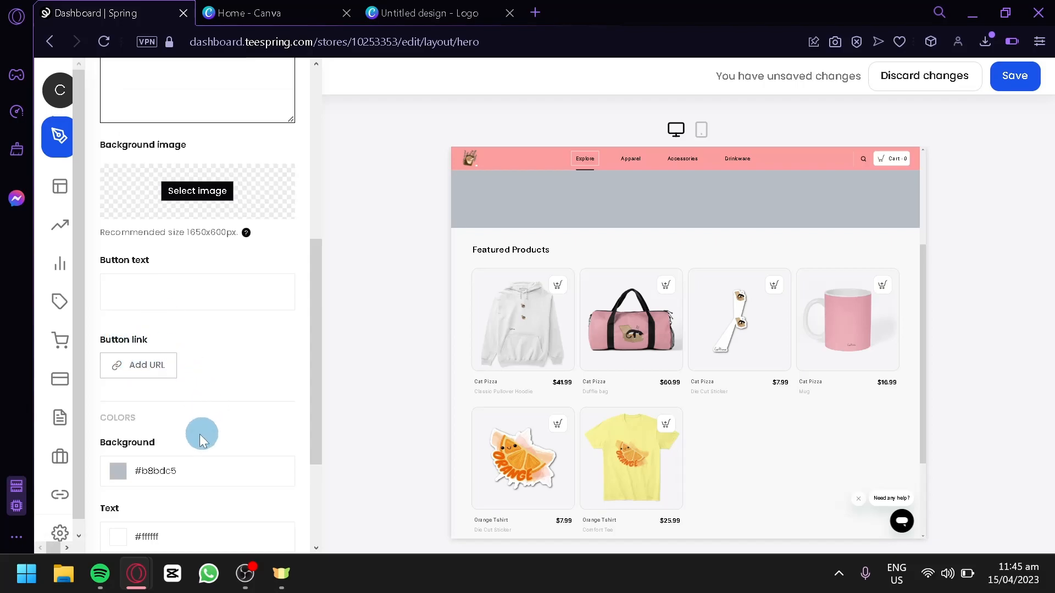
scroll(203, 434, "down", 2)
scroll(131, 378, "down", 1)
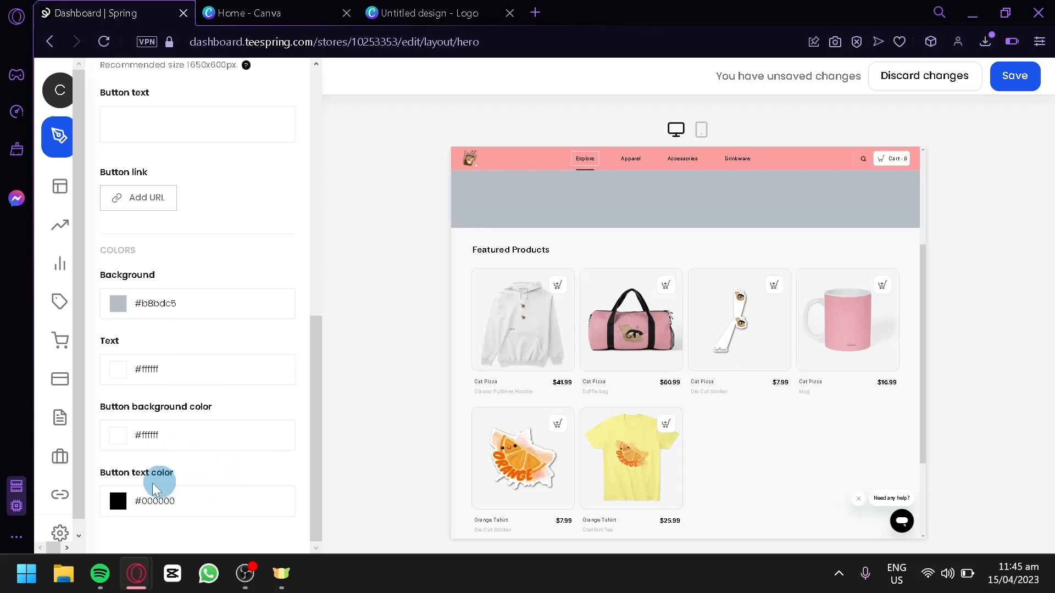
scroll(132, 140, "up", 10)
left_click(131, 140)
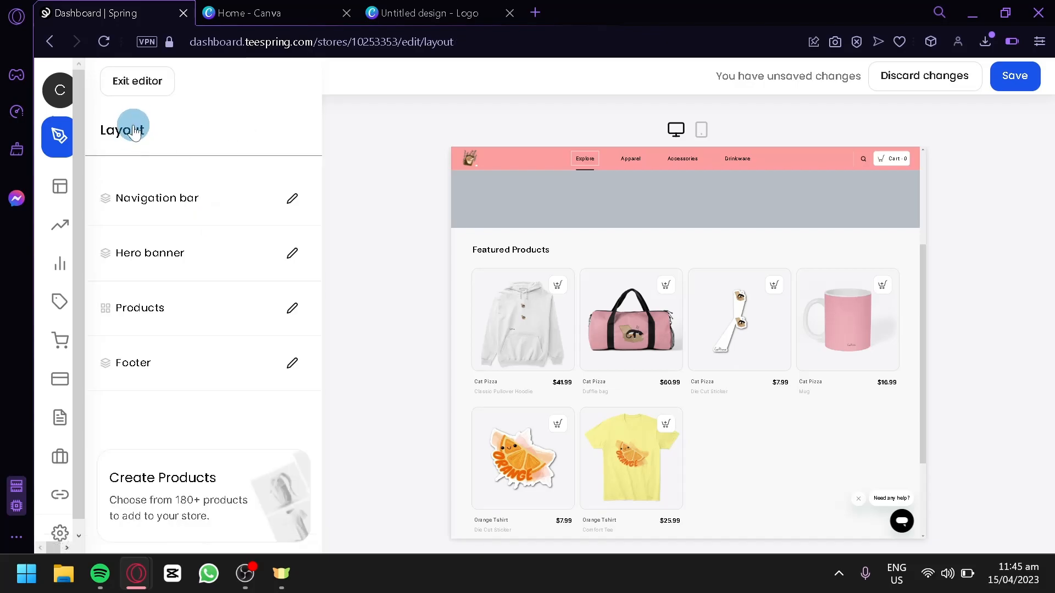
Remove the Cat Pizza pullover hoodie, die cut sticker and mug from the store's products and finish the product editing.
left_click(201, 323)
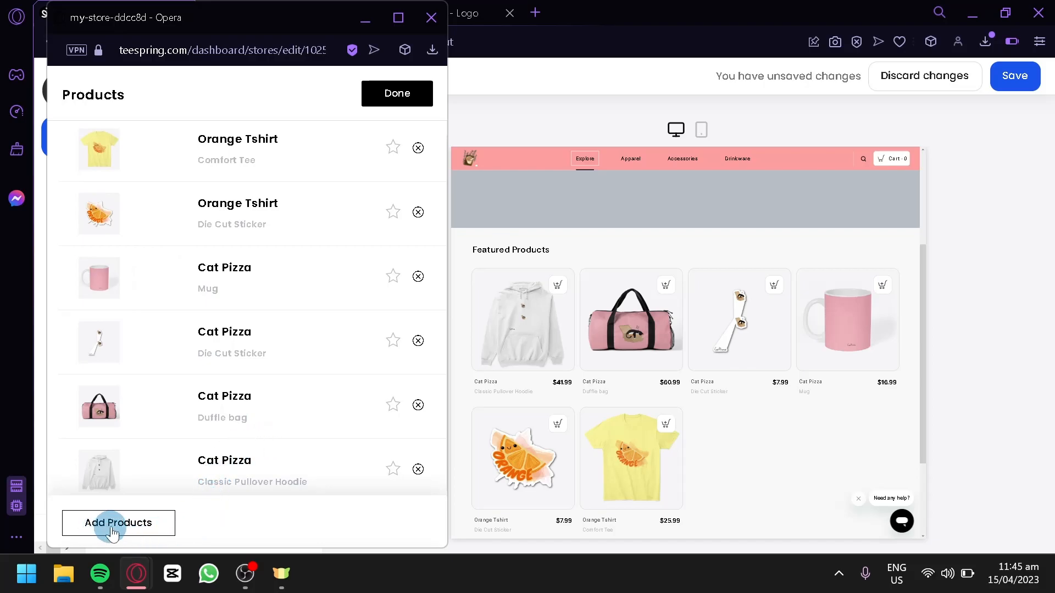
left_click(419, 469)
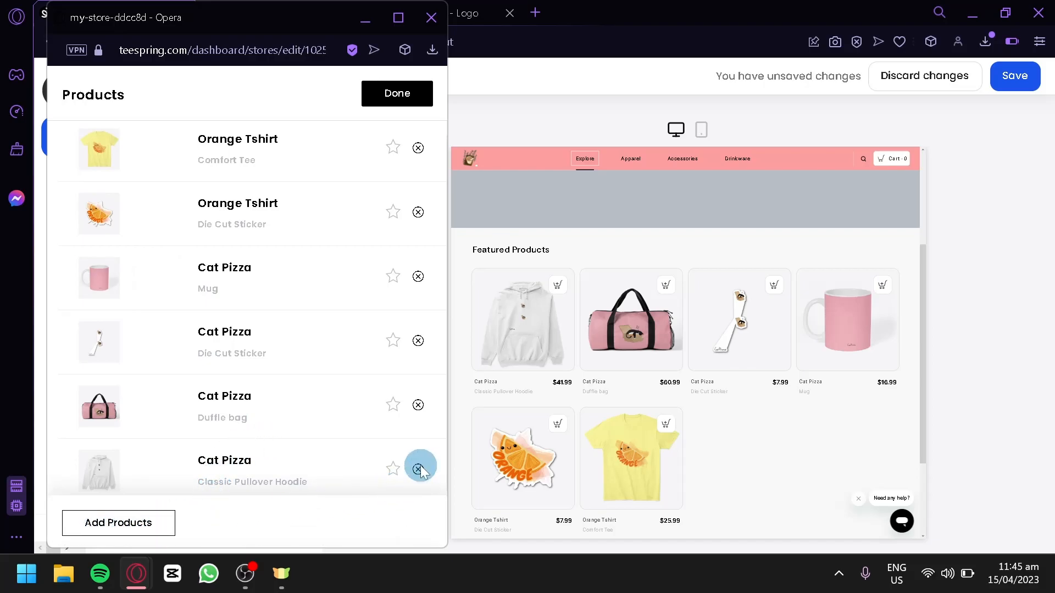
left_click(418, 344)
left_click(418, 280)
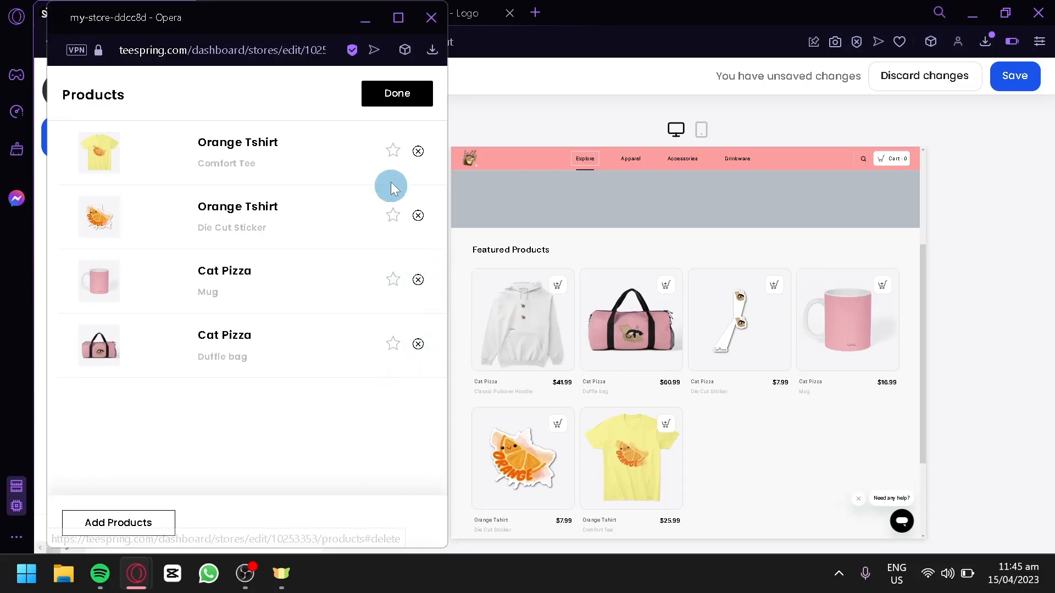
left_click(398, 97)
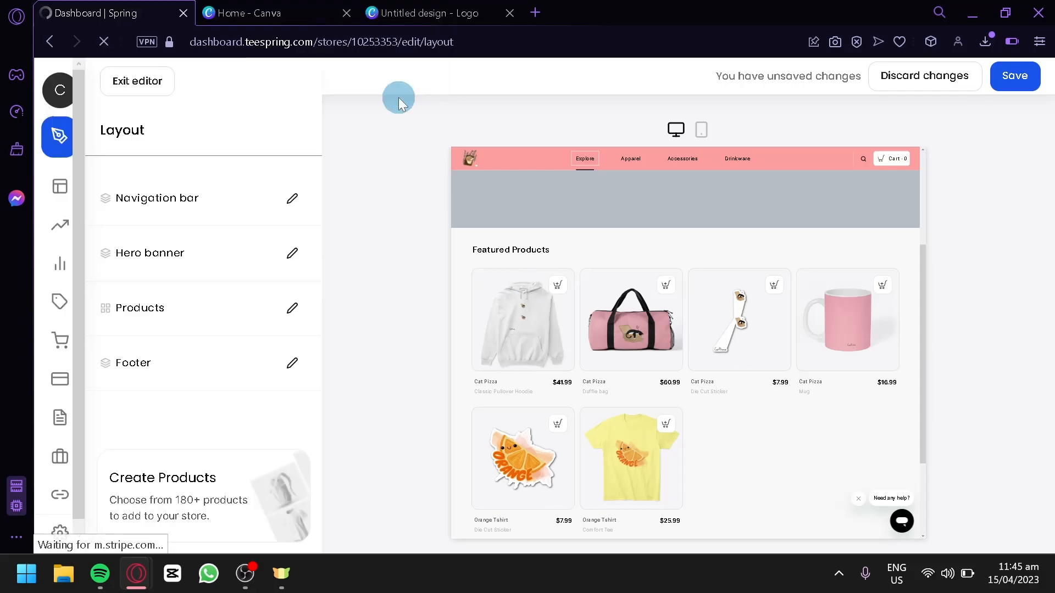
Check the store preview and the footer settings, and return to the layout overview.
left_click(152, 308)
left_click(483, 291)
left_click(487, 209)
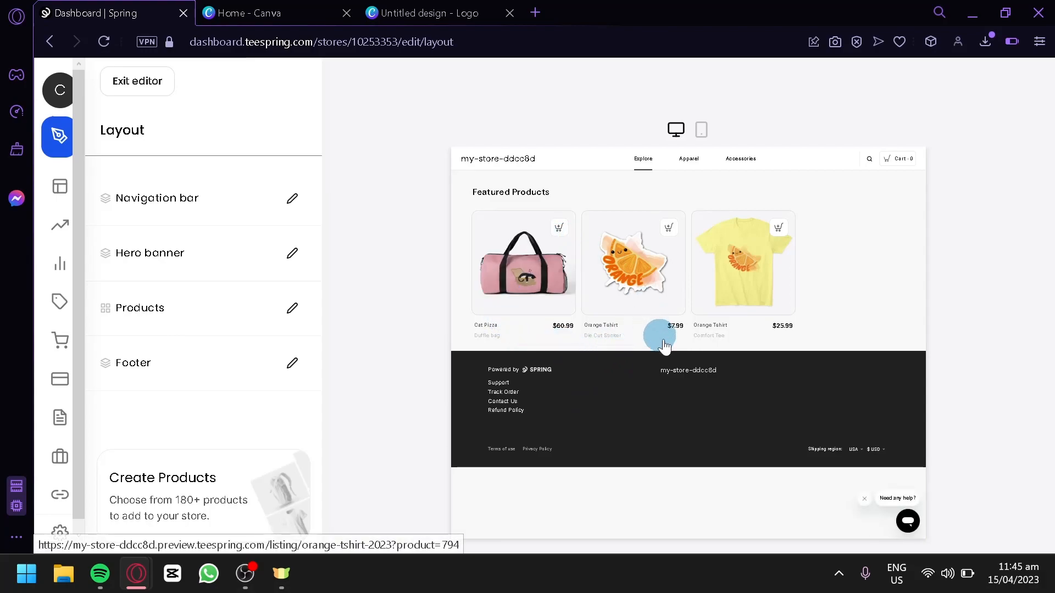
left_click(207, 354)
left_click(130, 138)
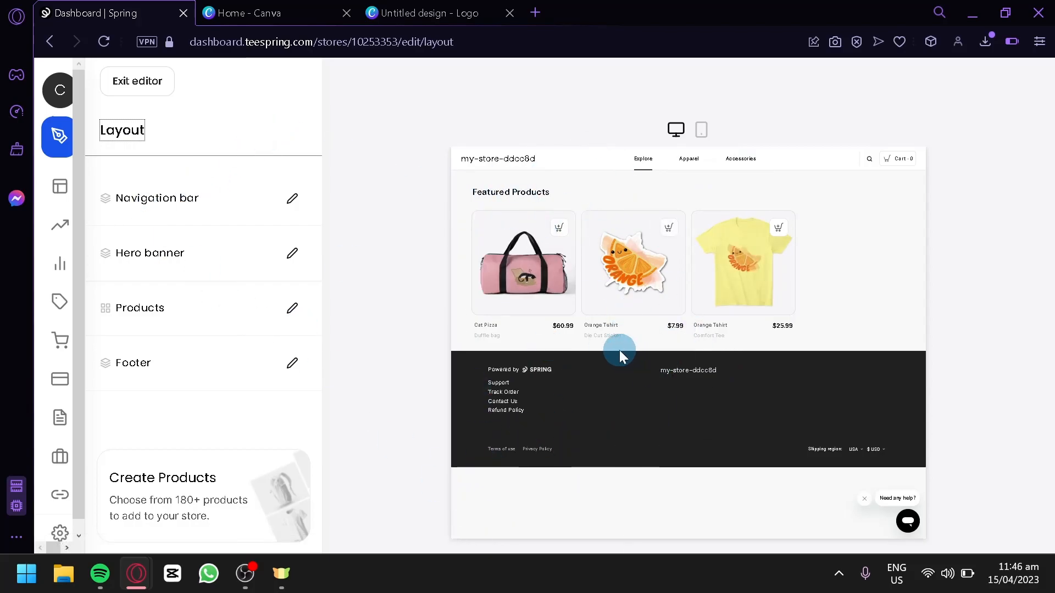
Preview the store in its mobile version and exit the store editor.
left_click(704, 135)
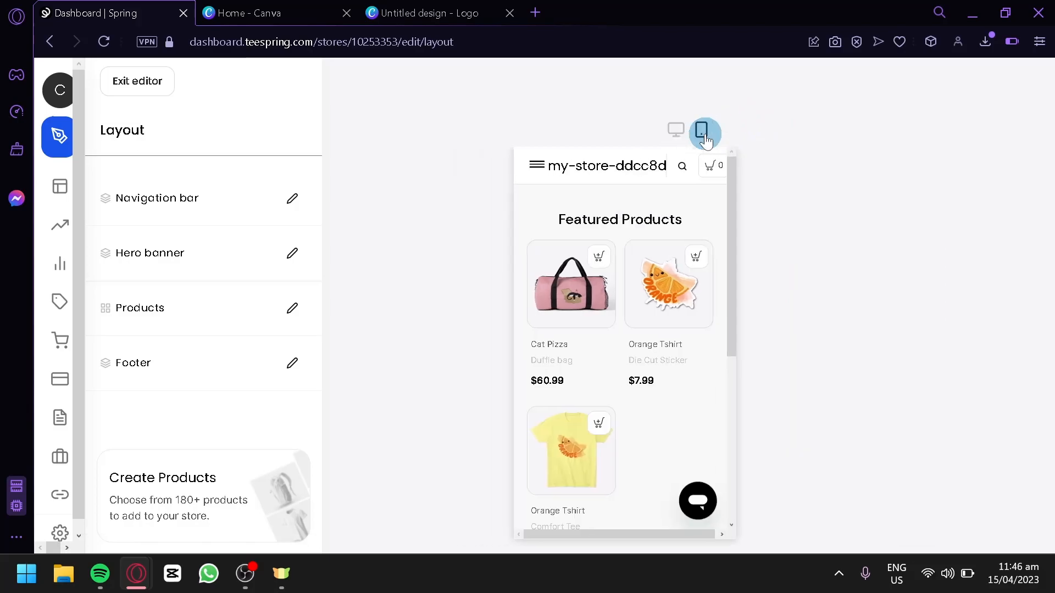
scroll(744, 344, "down", 5)
scroll(747, 352, "up", 5)
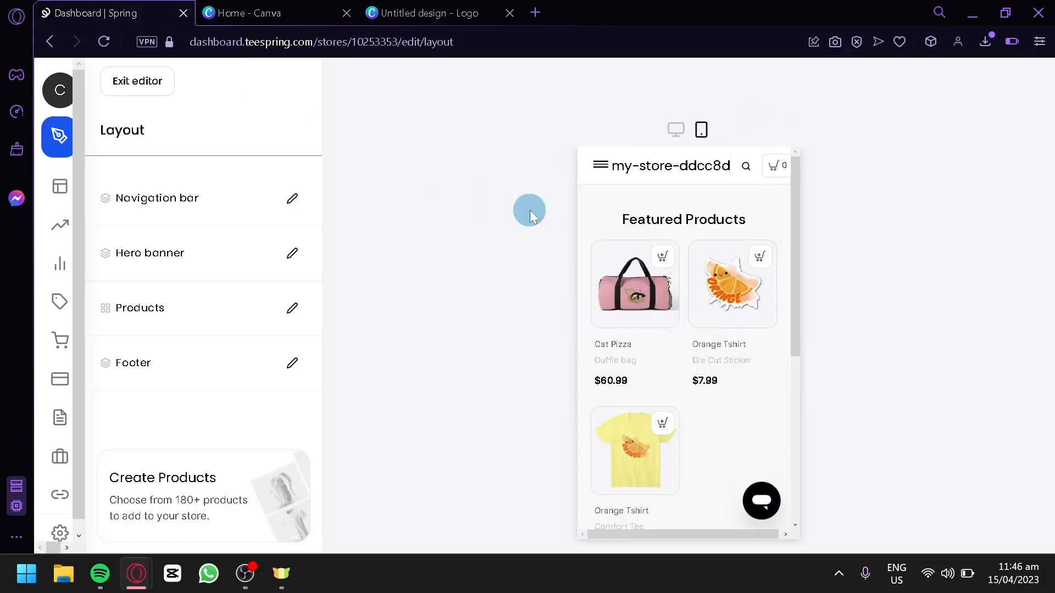
left_click(128, 80)
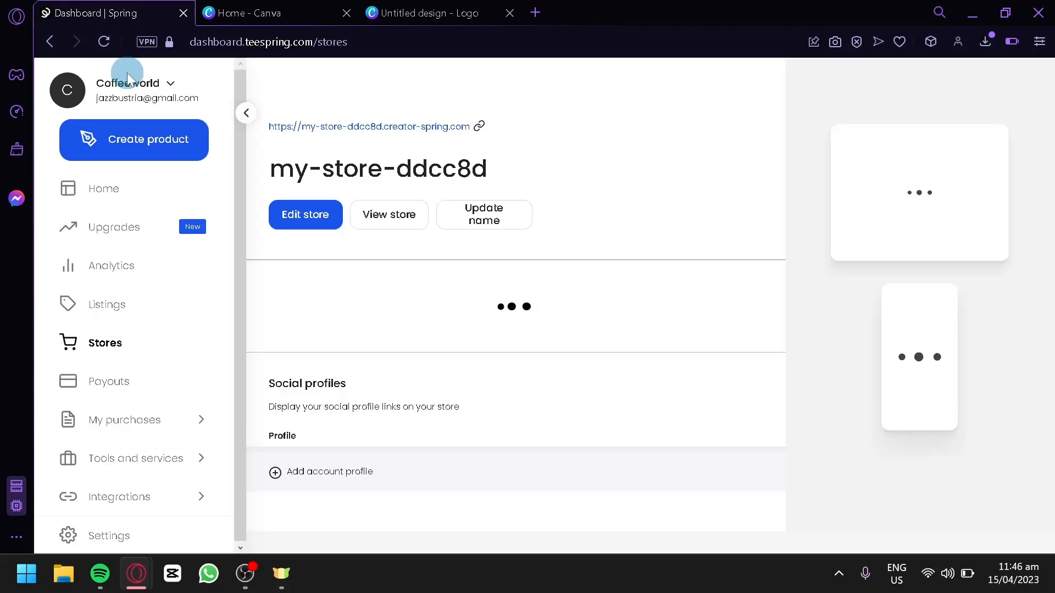
View the live store's Cat Pizza duffle bag, inspect the "CatPizza" end view and show it in White.
left_click(387, 213)
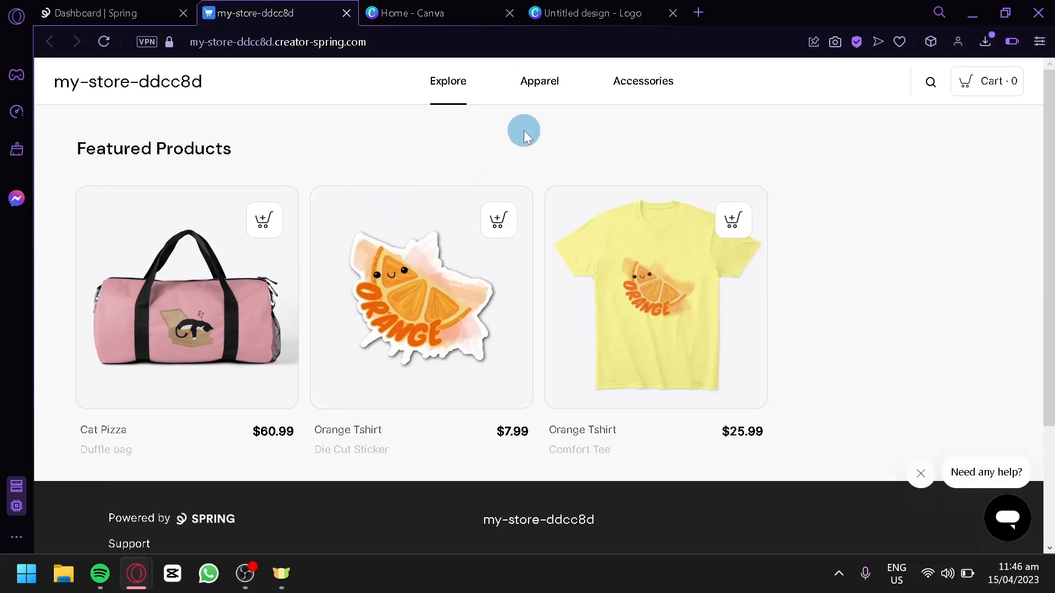
left_click(190, 335)
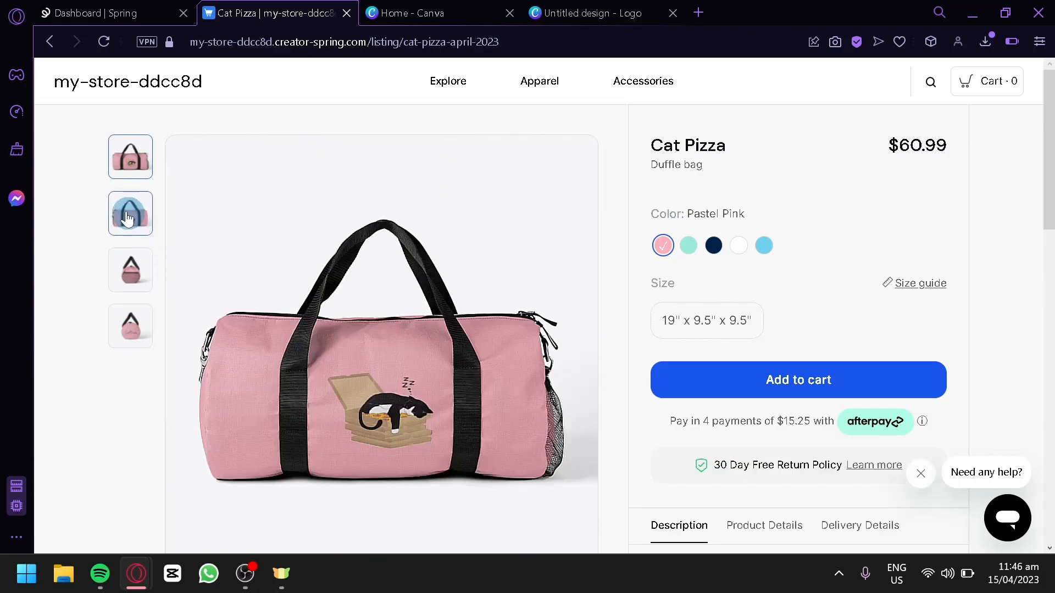
left_click(127, 328)
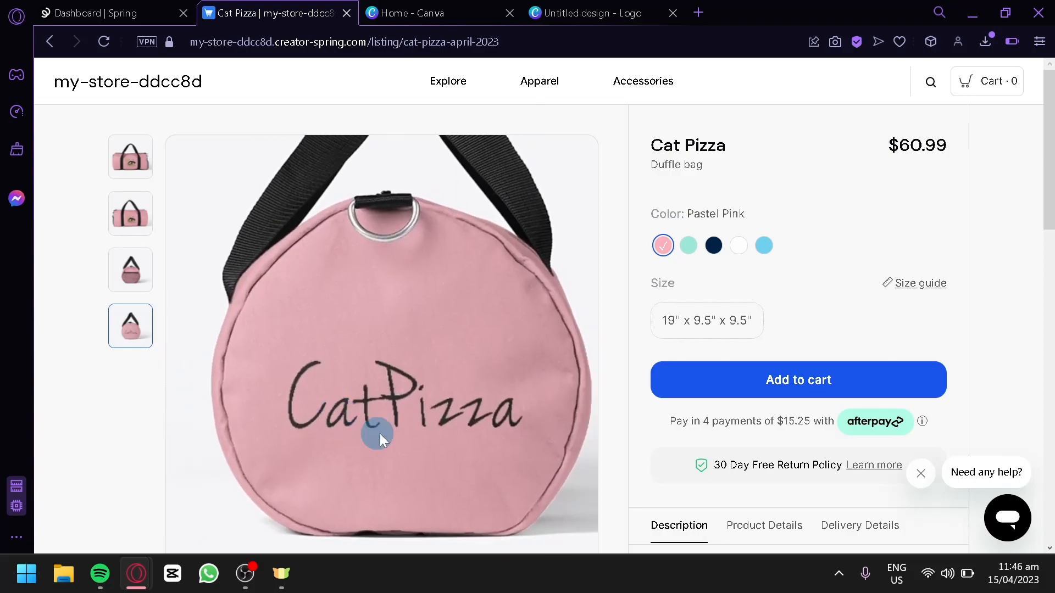
left_click(737, 246)
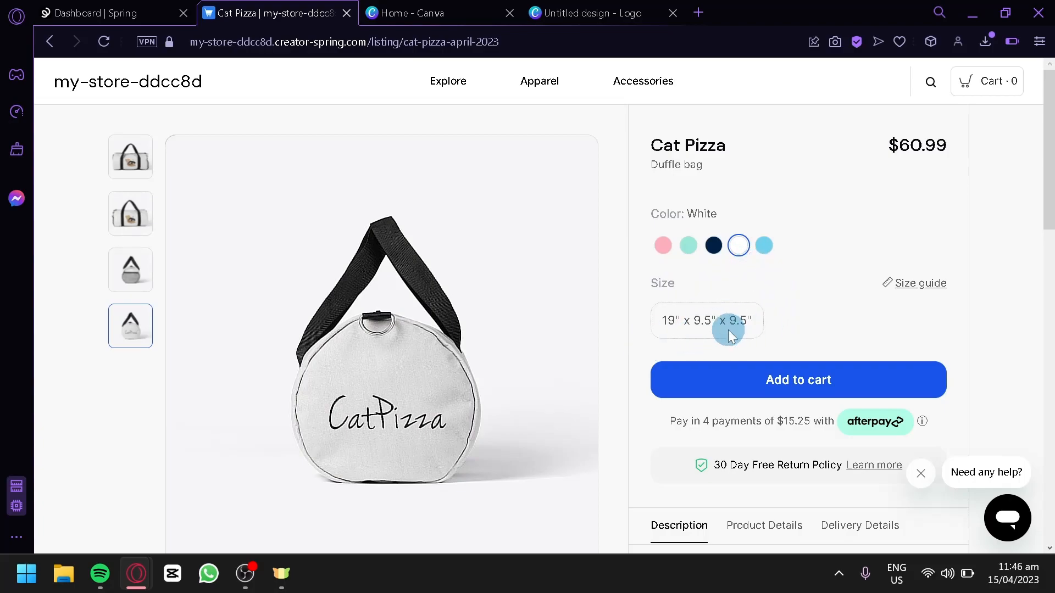
Look through the duffle bag page's description and related products, and return to the store dashboard.
scroll(648, 320, "down", 2)
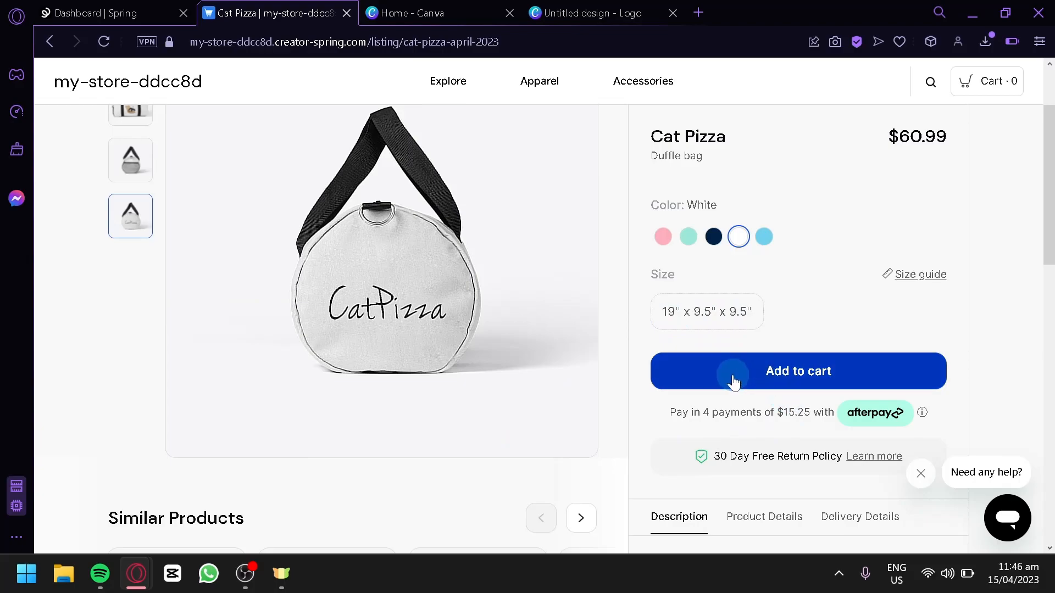
scroll(729, 384, "down", 6)
scroll(509, 238, "down", 8)
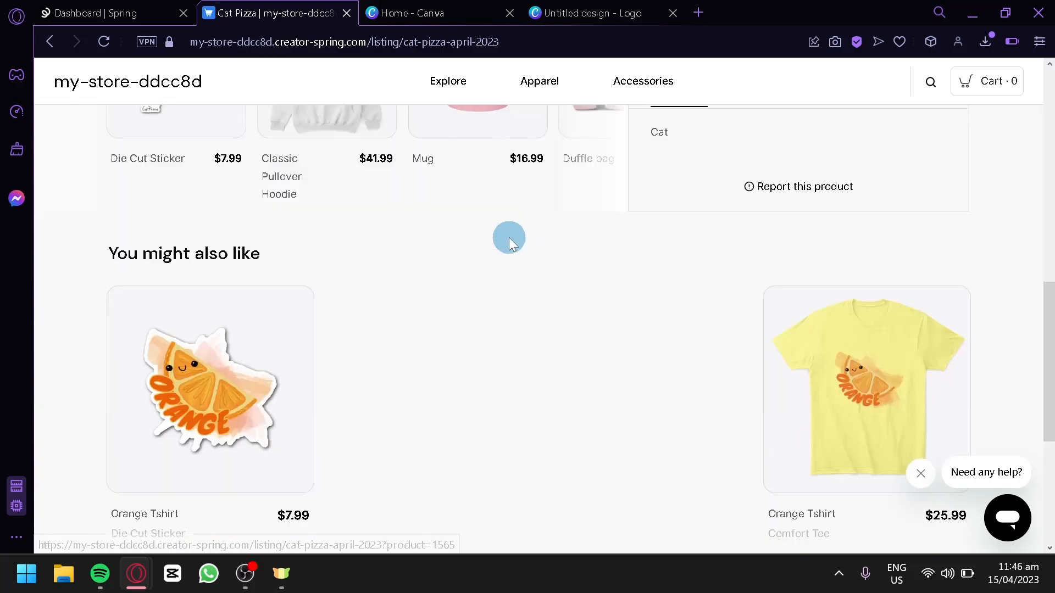
scroll(344, 280, "up", 12)
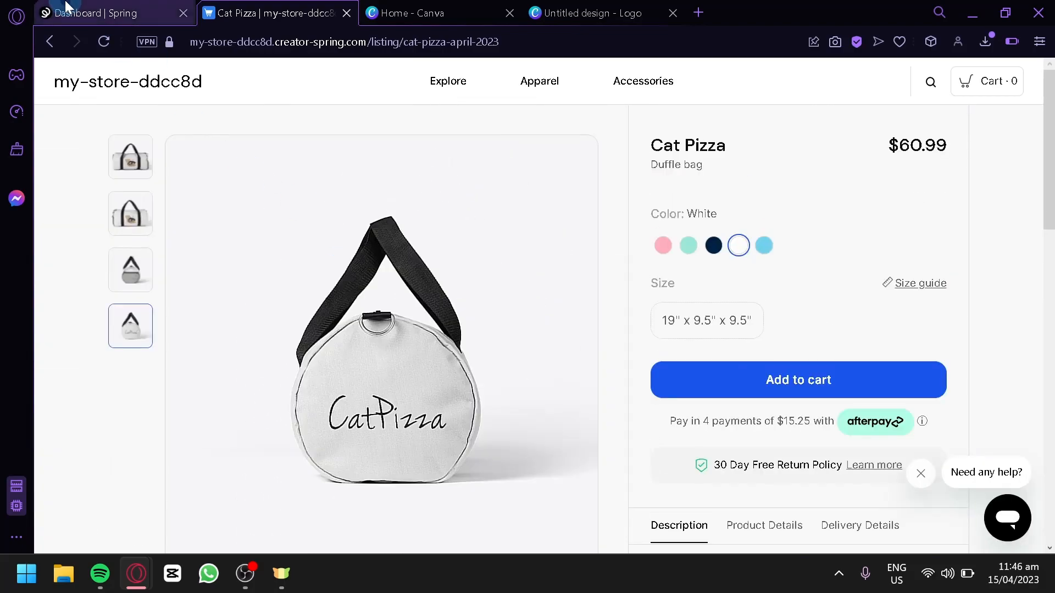
left_click(88, 12)
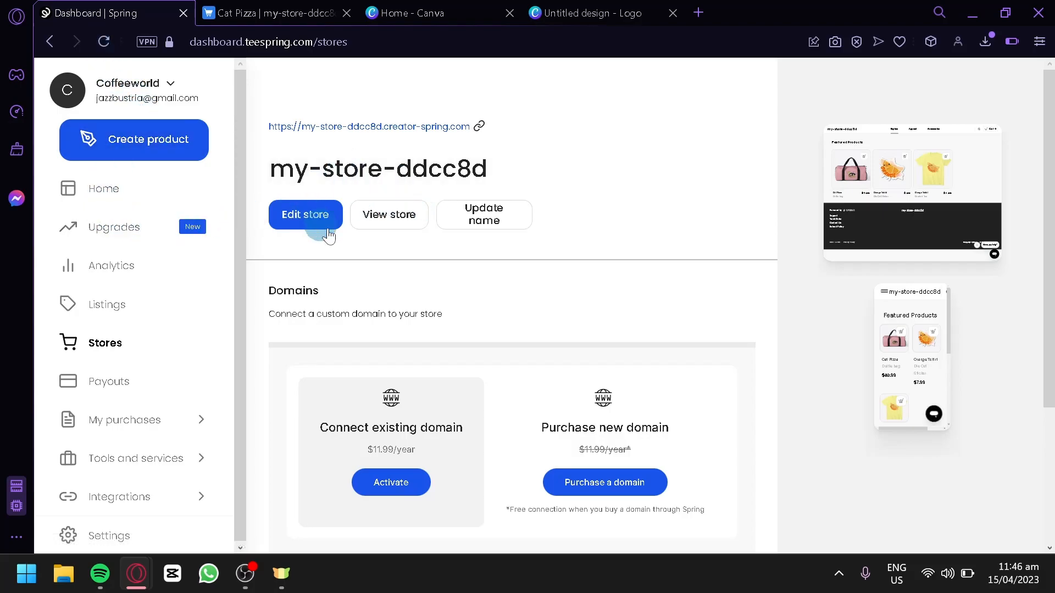